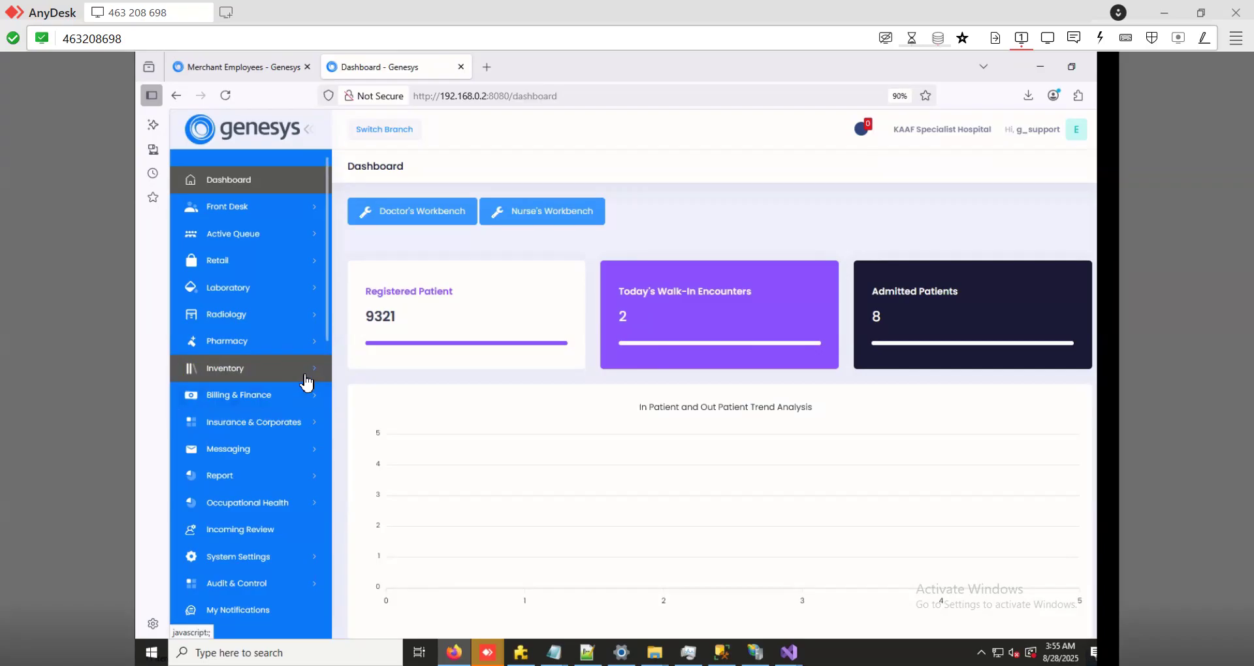
# Open the details of the Test RX vendor from the vendor management page of Inventory's Procurement section
pyautogui.click(297, 378)
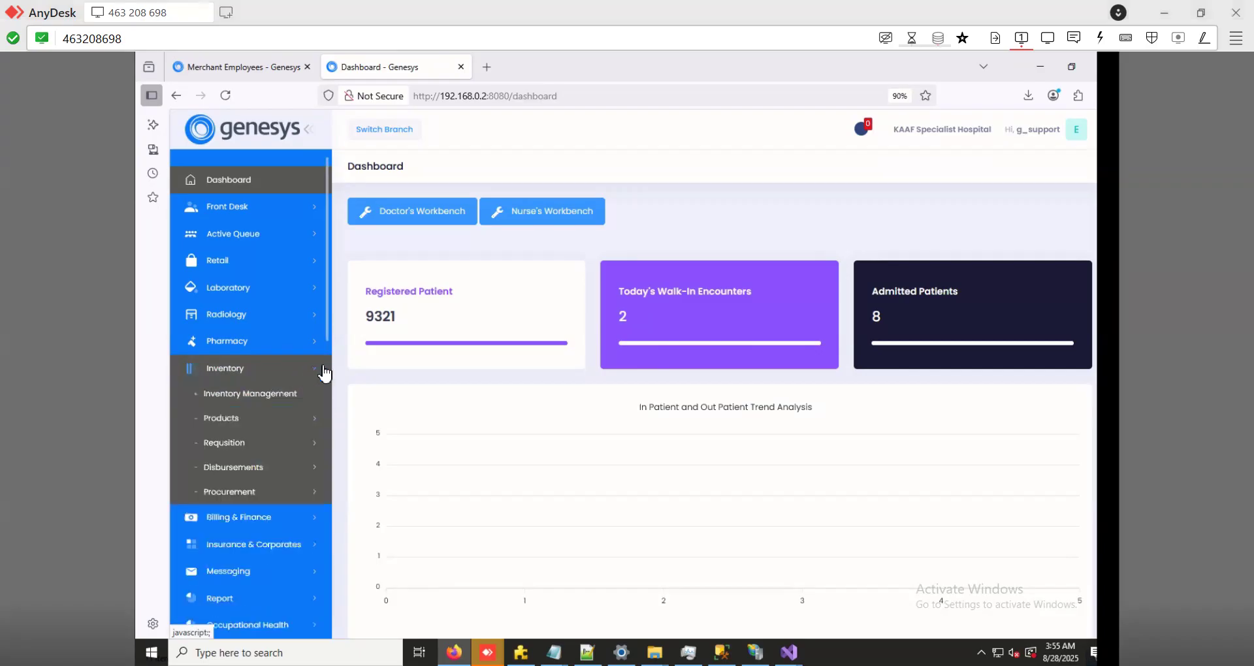
pyautogui.click(254, 500)
pyautogui.scroll(-2, 277, 475)
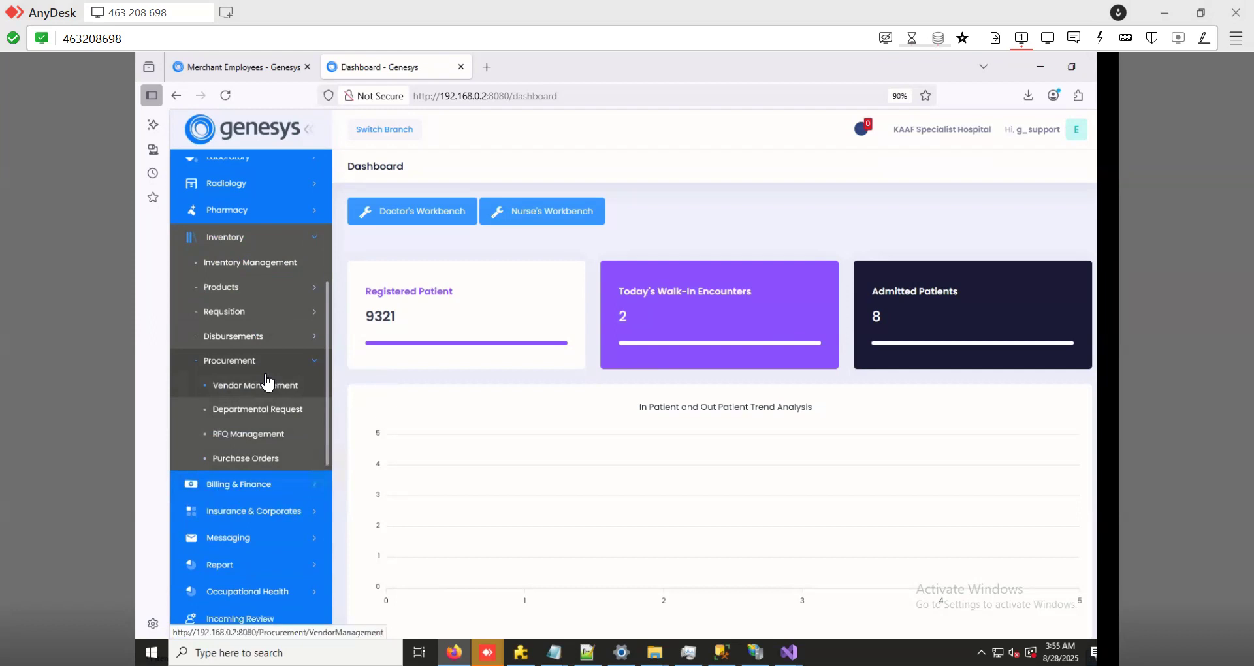
pyautogui.click(284, 387)
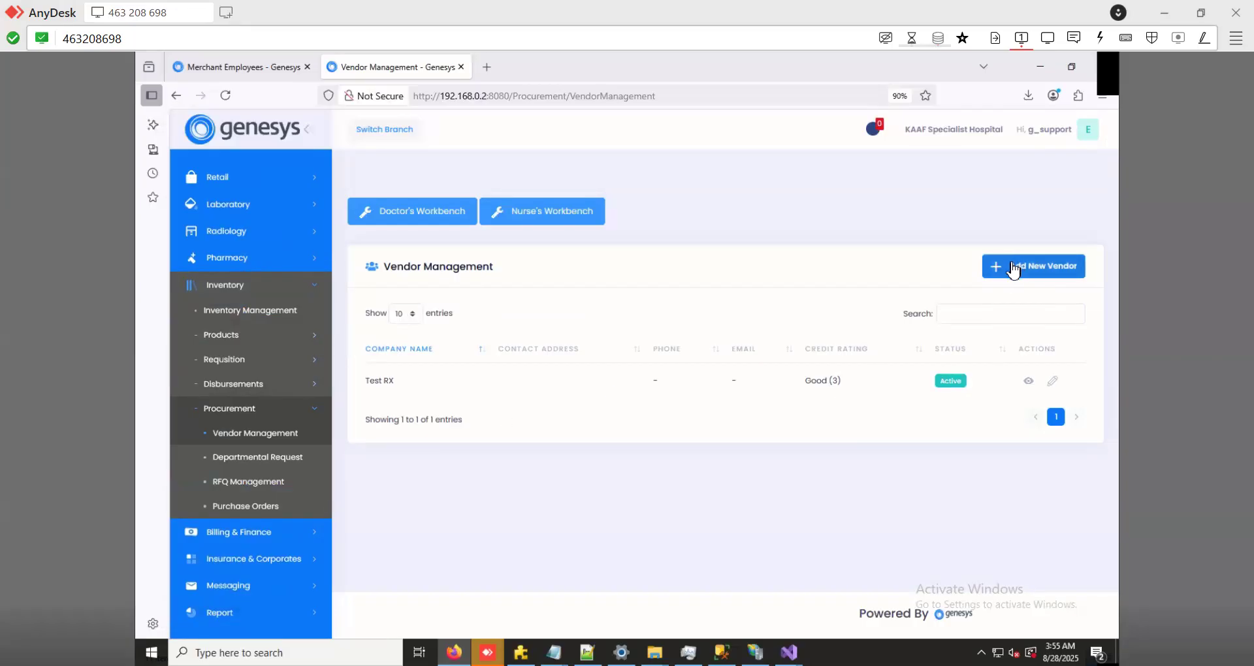
pyautogui.click(1029, 382)
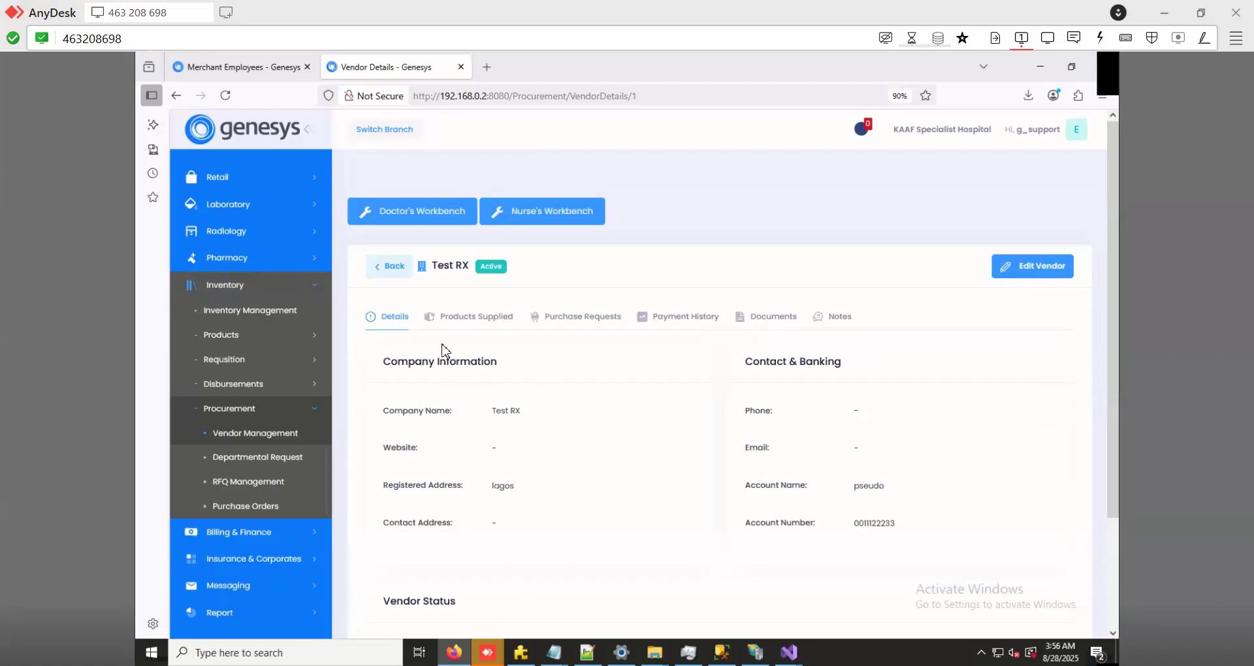
# Review the Test RX vendor's company details, purchase requests, payment history, documents and notes
pyautogui.scroll(-2, 504, 421)
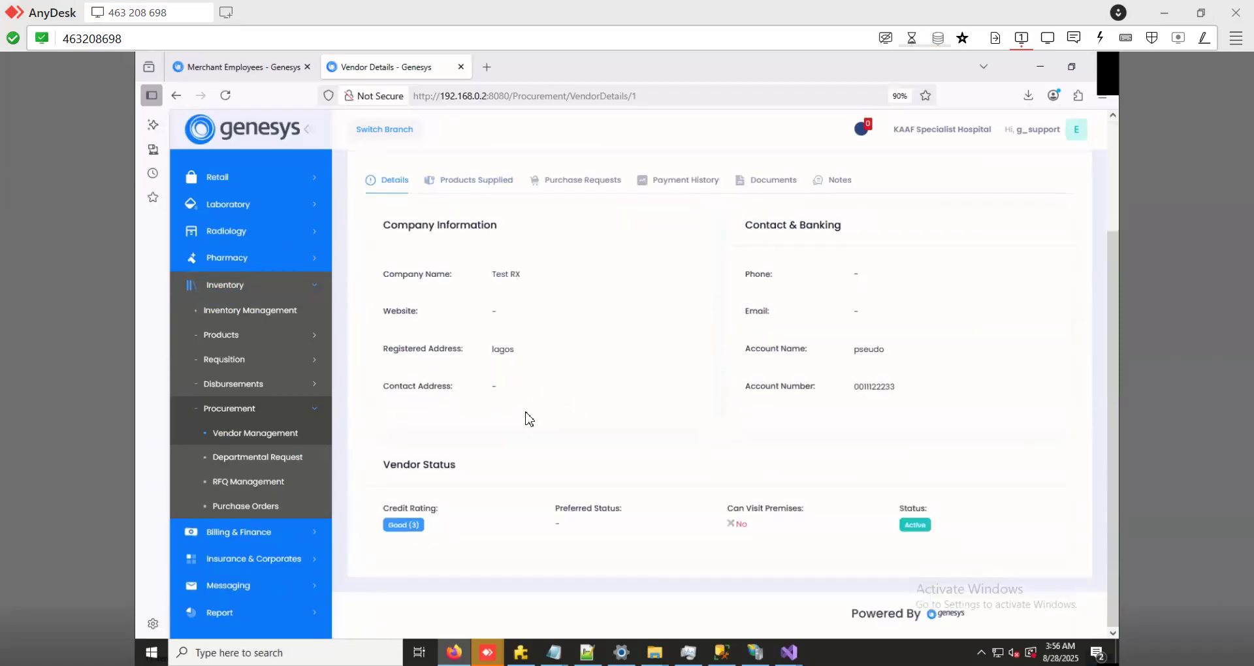
pyautogui.scroll(2, 532, 418)
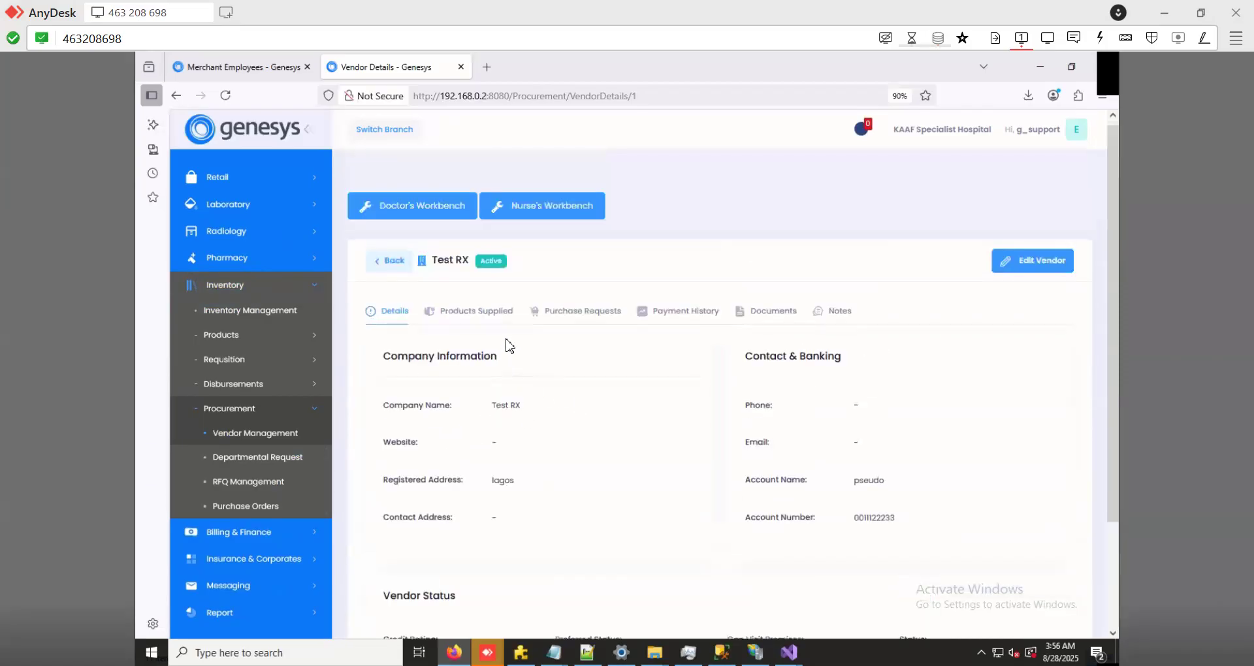
pyautogui.click(591, 320)
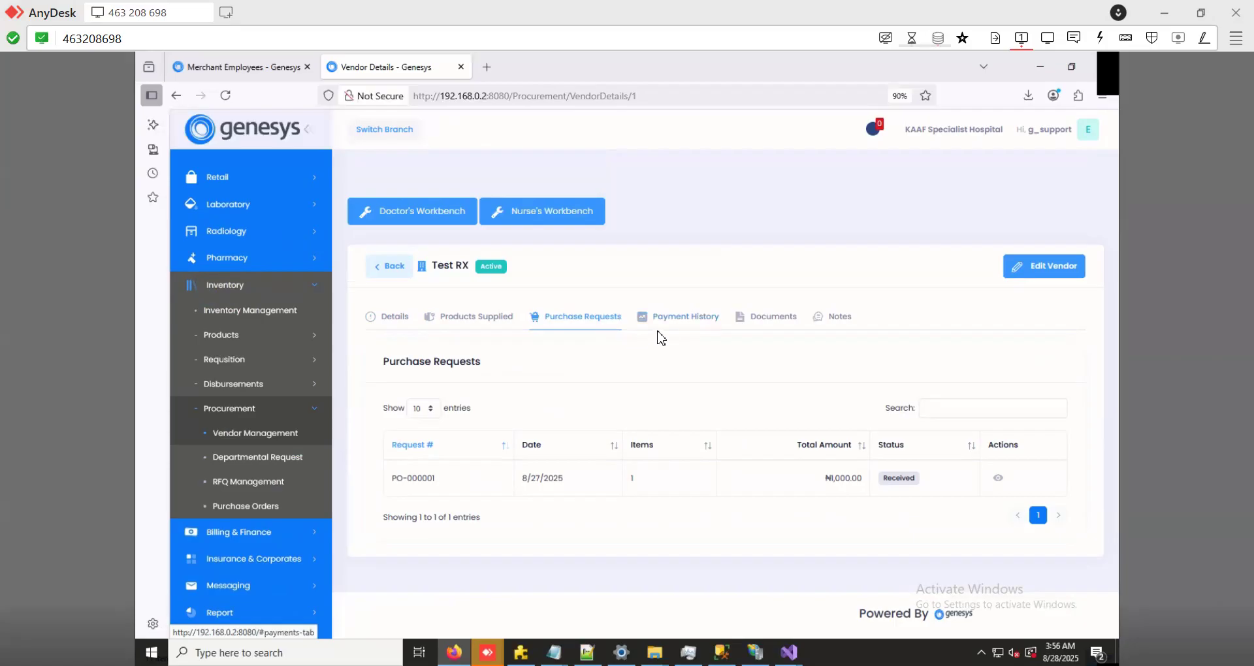
pyautogui.click(714, 319)
pyautogui.click(762, 321)
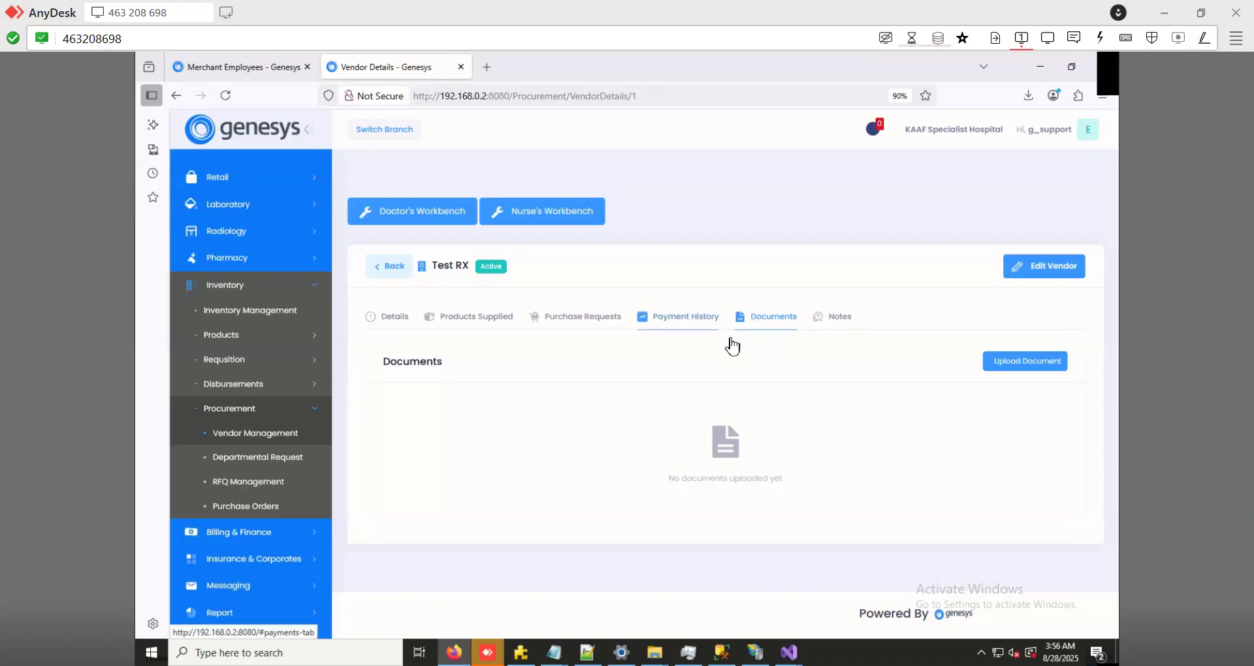
pyautogui.click(836, 325)
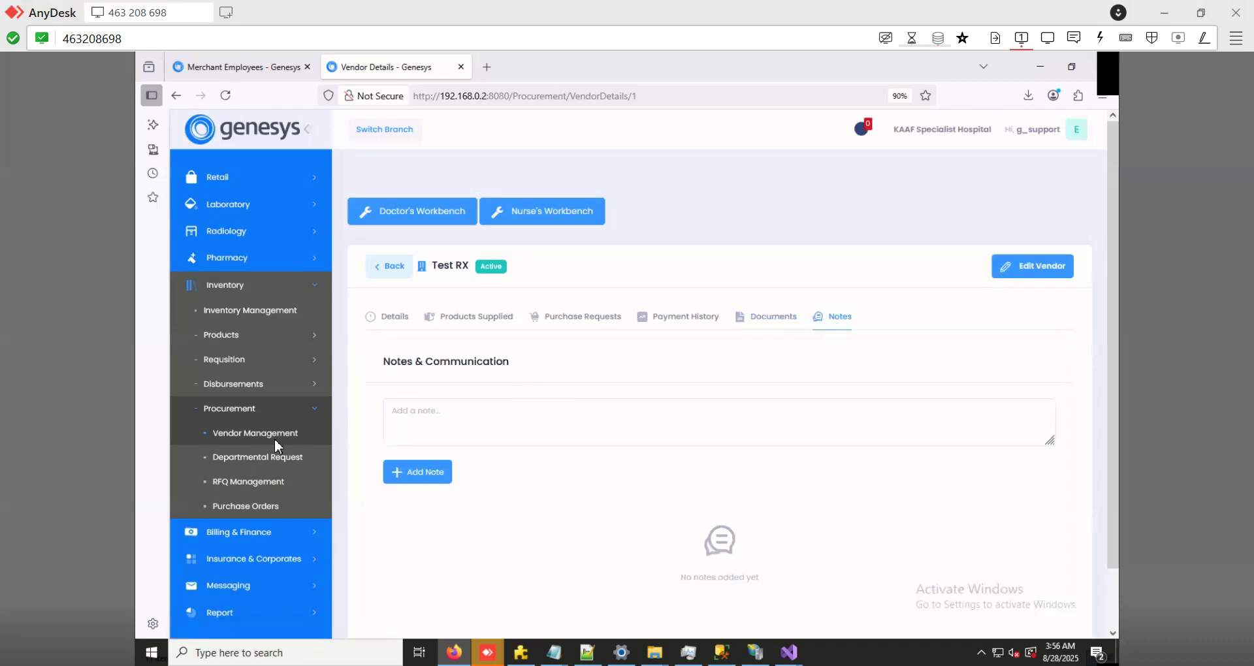
# Start a new departmental request for the PHARMACY department and Pharmacy Store with Low priority
pyautogui.click(257, 458)
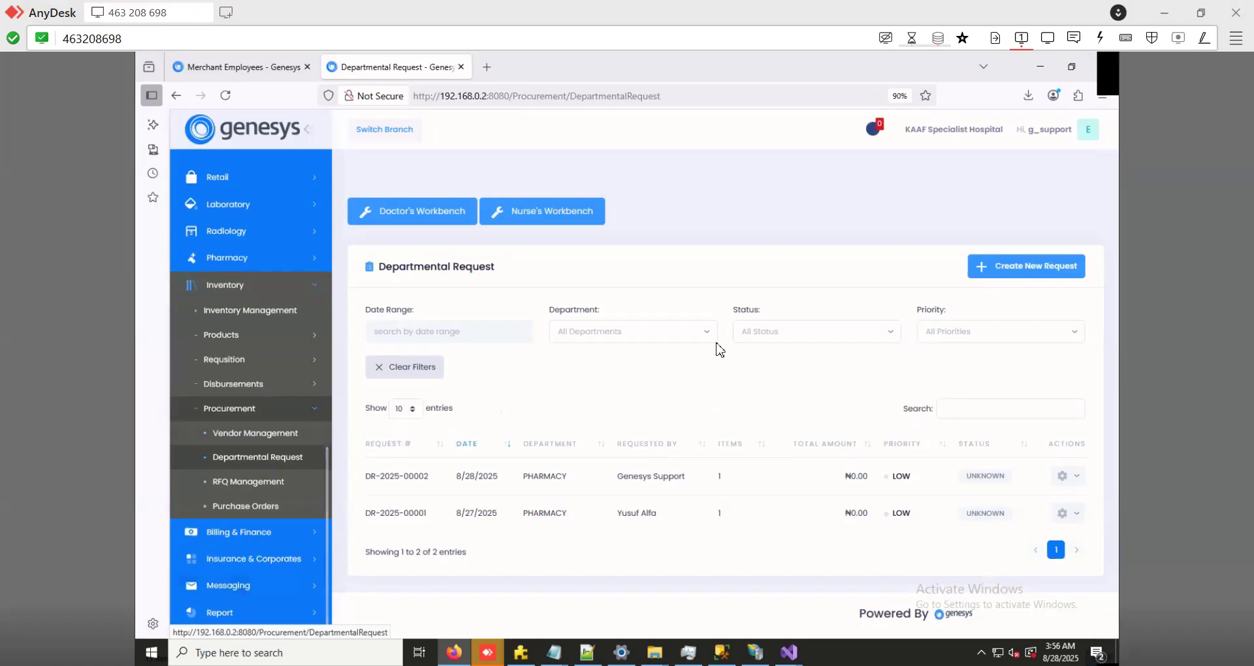
pyautogui.click(1006, 274)
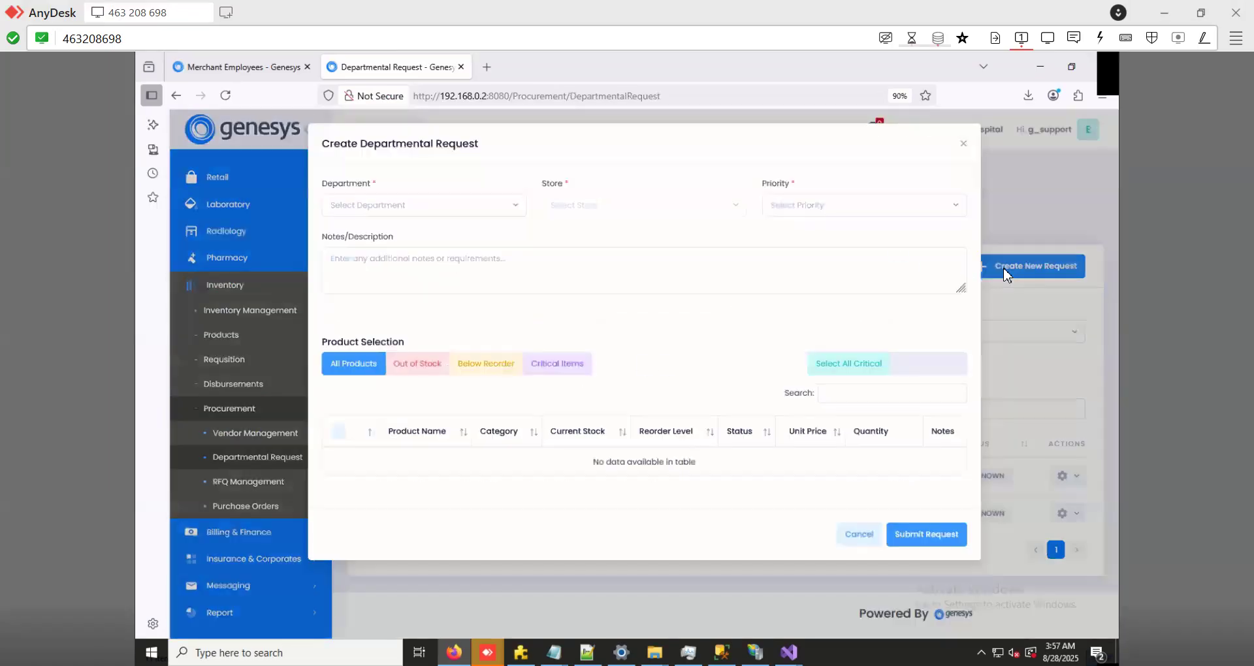
pyautogui.click(472, 211)
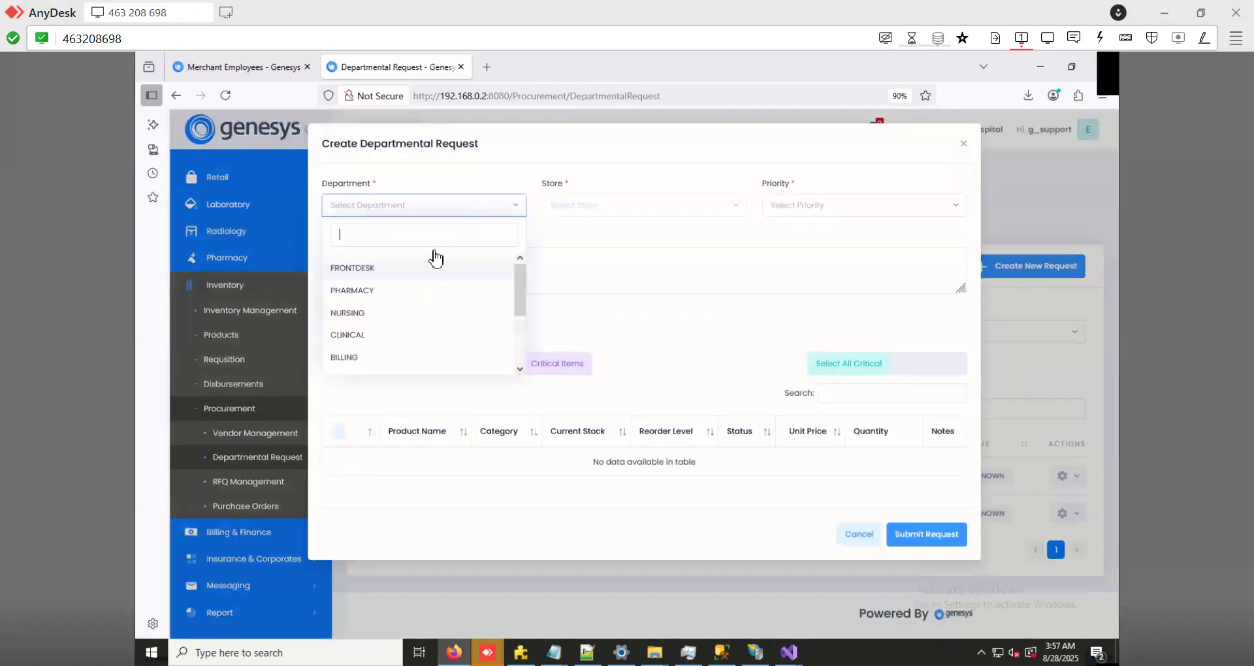
pyautogui.click(414, 288)
pyautogui.click(676, 204)
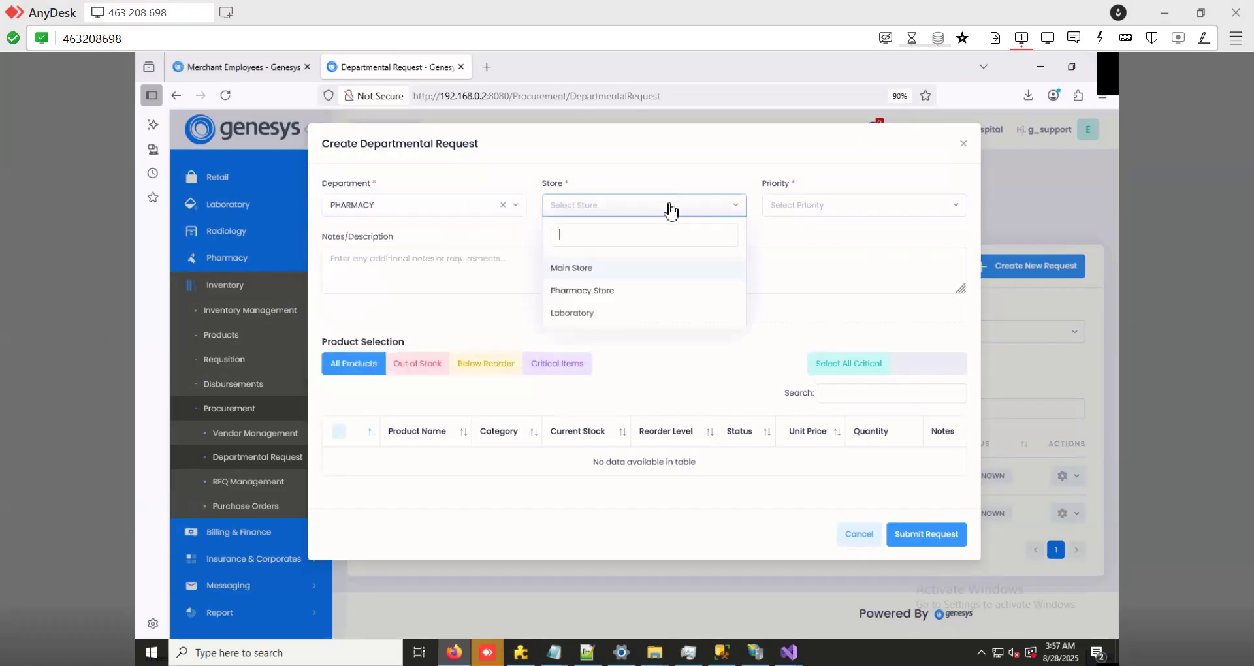
pyautogui.click(617, 295)
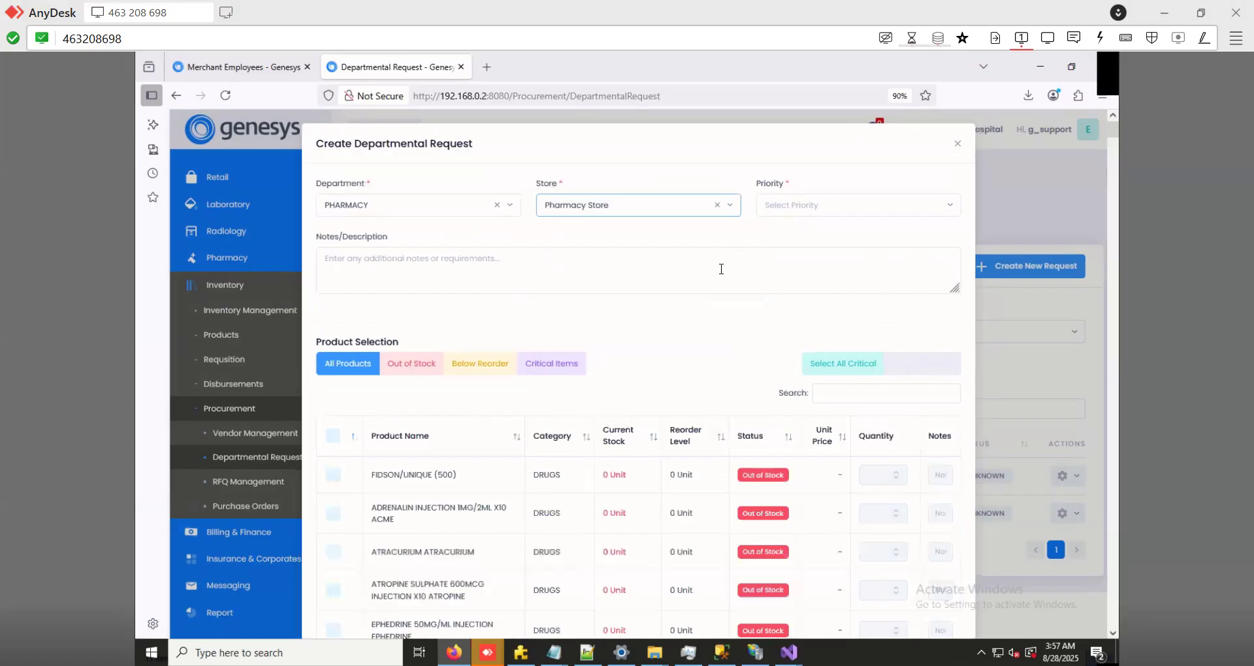
pyautogui.click(784, 208)
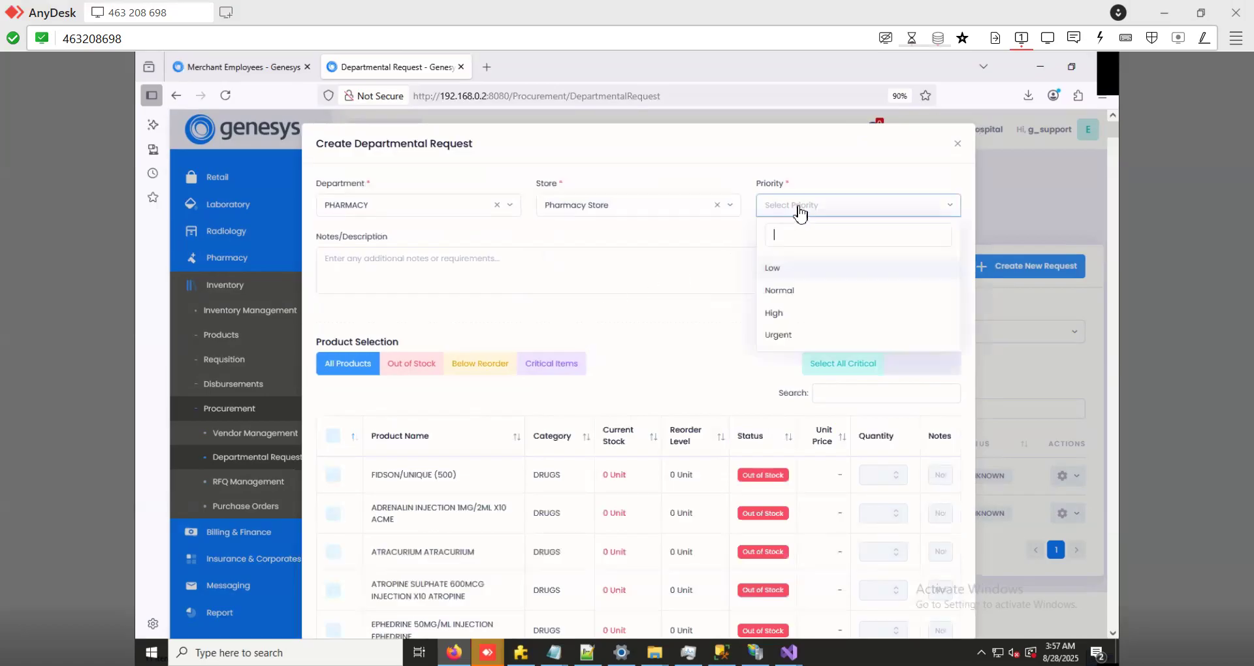
pyautogui.click(794, 279)
pyautogui.click(621, 330)
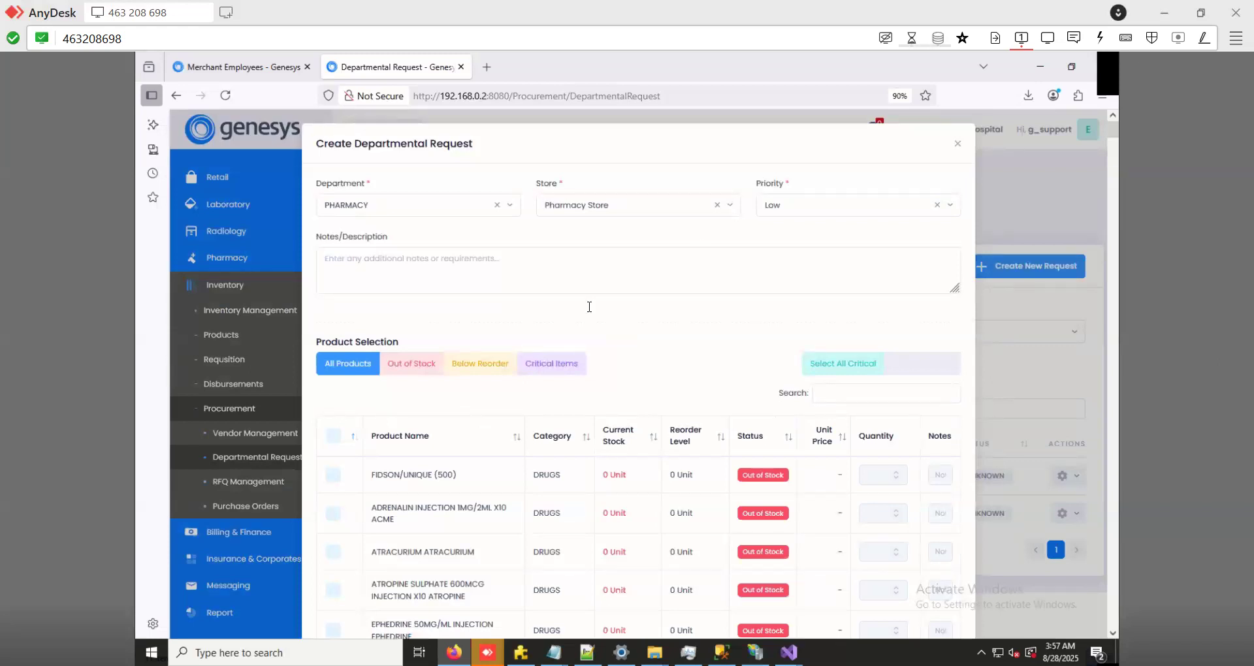
# Filter the request's product list by Out of Stock, Below Reorder and Critical Items in turn, examining each list
pyautogui.scroll(-1, 588, 306)
pyautogui.scroll(-1, 610, 297)
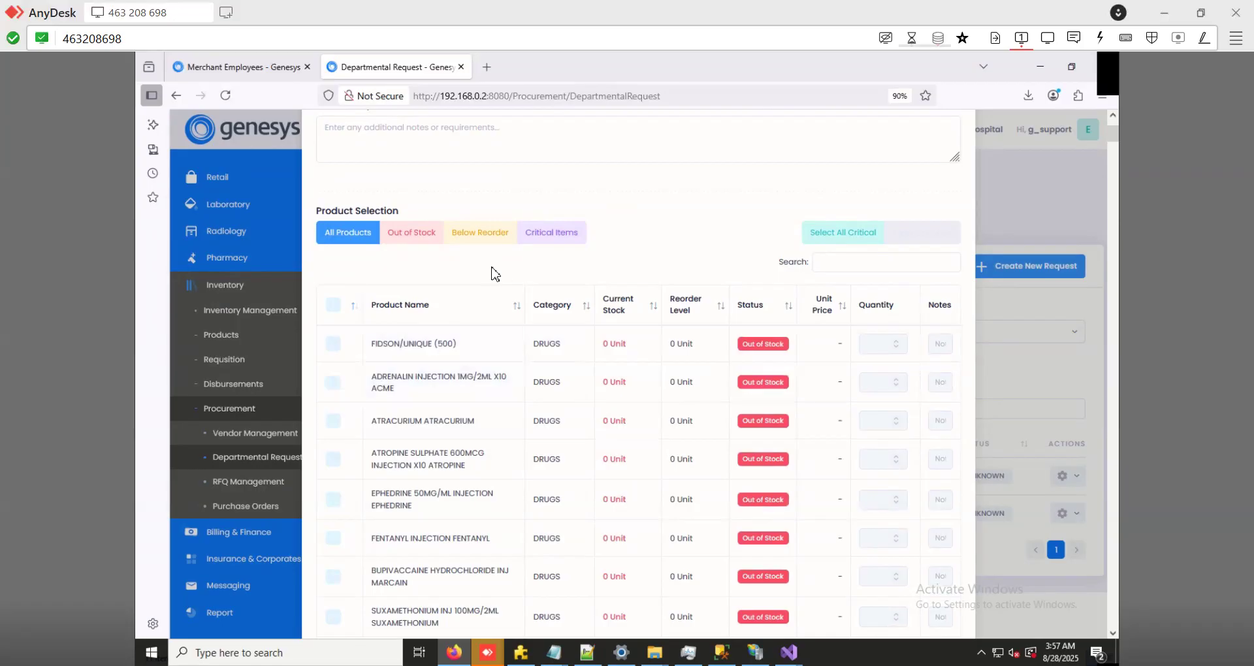
pyautogui.click(412, 237)
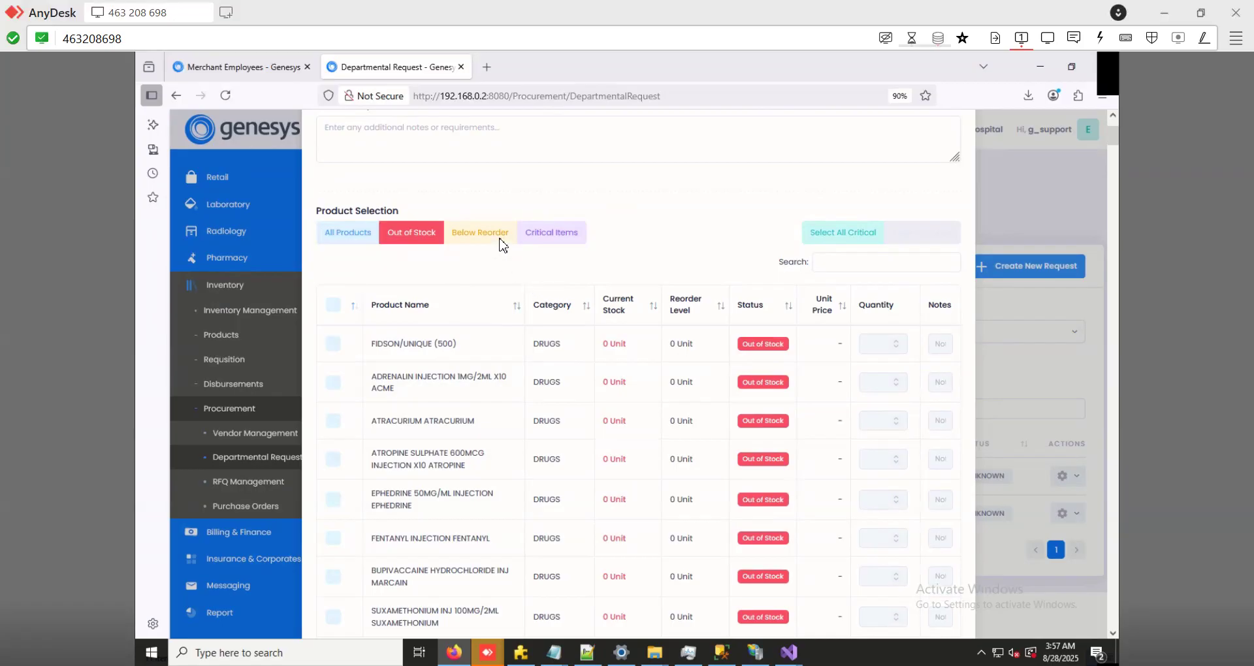
pyautogui.click(474, 237)
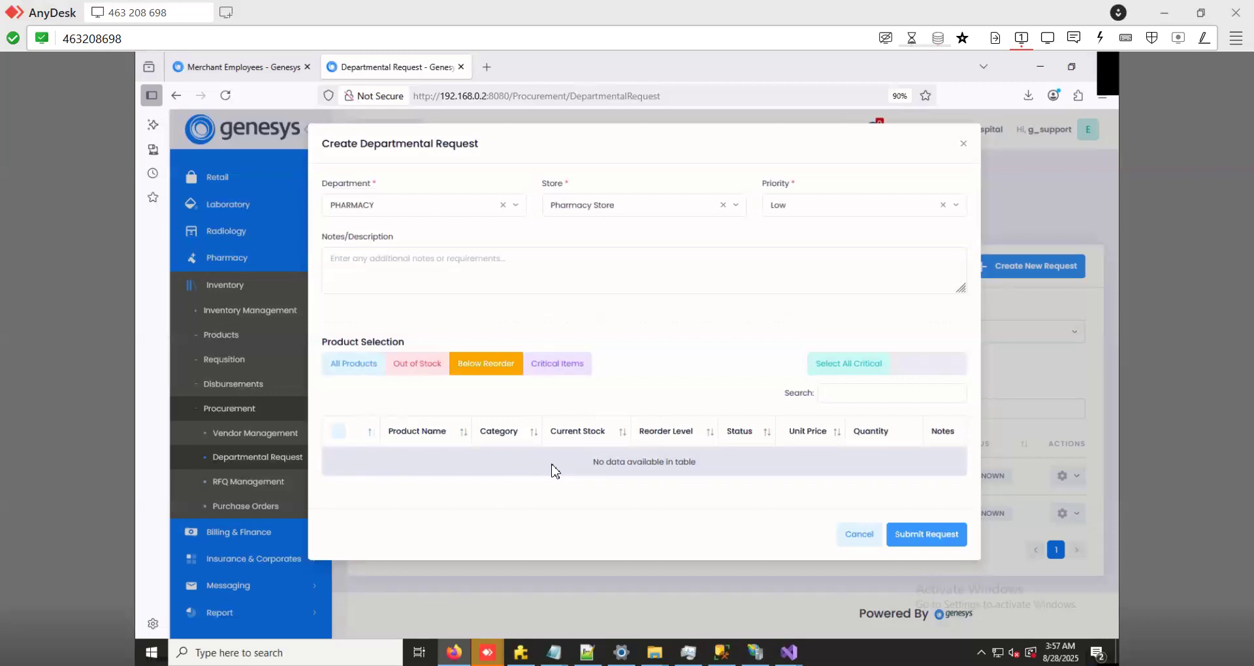
pyautogui.click(575, 370)
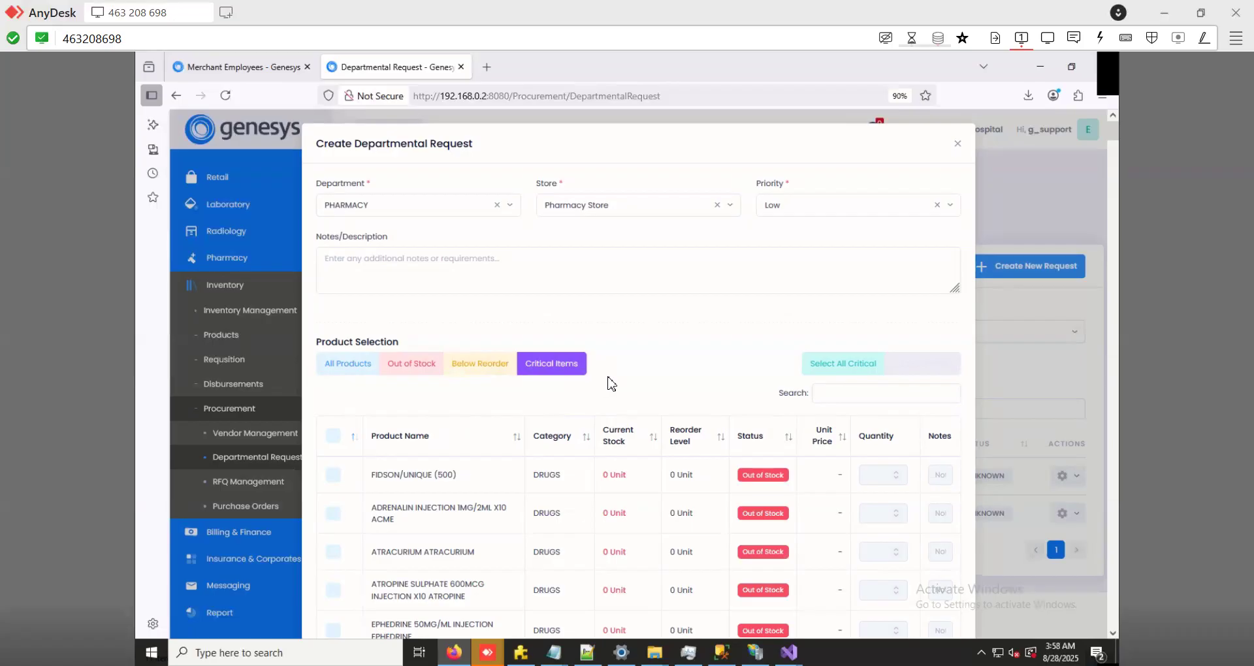
pyautogui.scroll(-3, 611, 373)
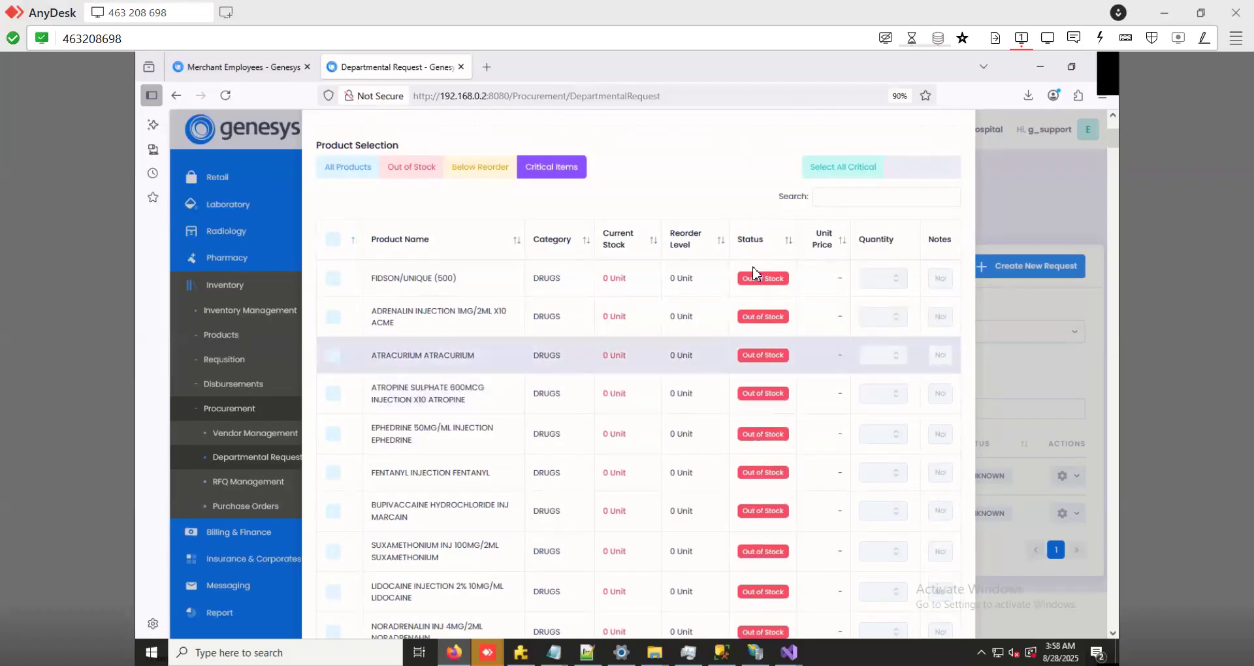
# Search the products for "atro" and select ATROPINE SULPHATE 600MCG INJECTION X10 ATROPINE for the request
pyautogui.click(865, 198)
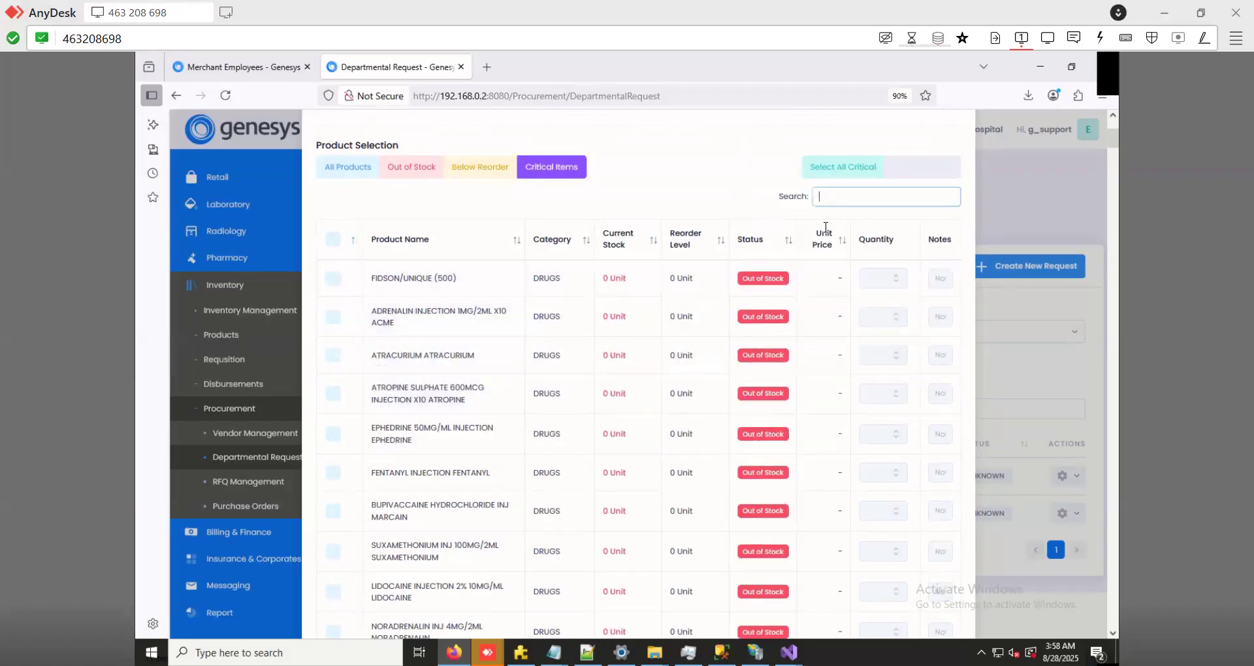
pyautogui.write('atro')
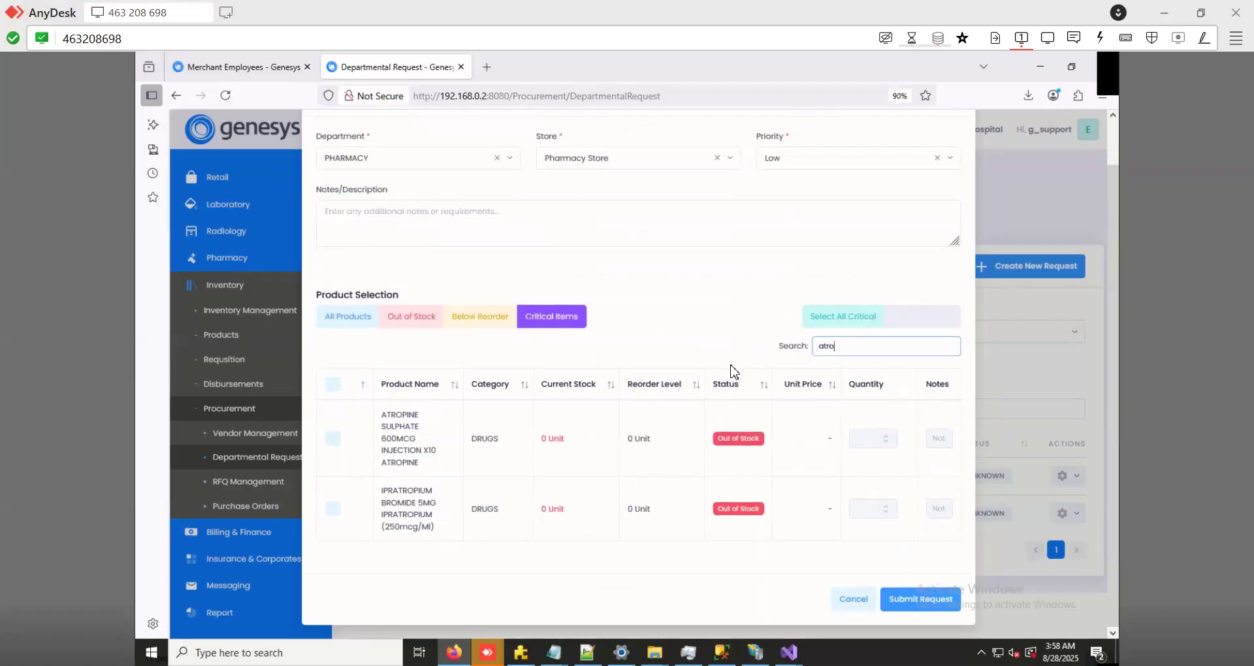
pyautogui.click(690, 331)
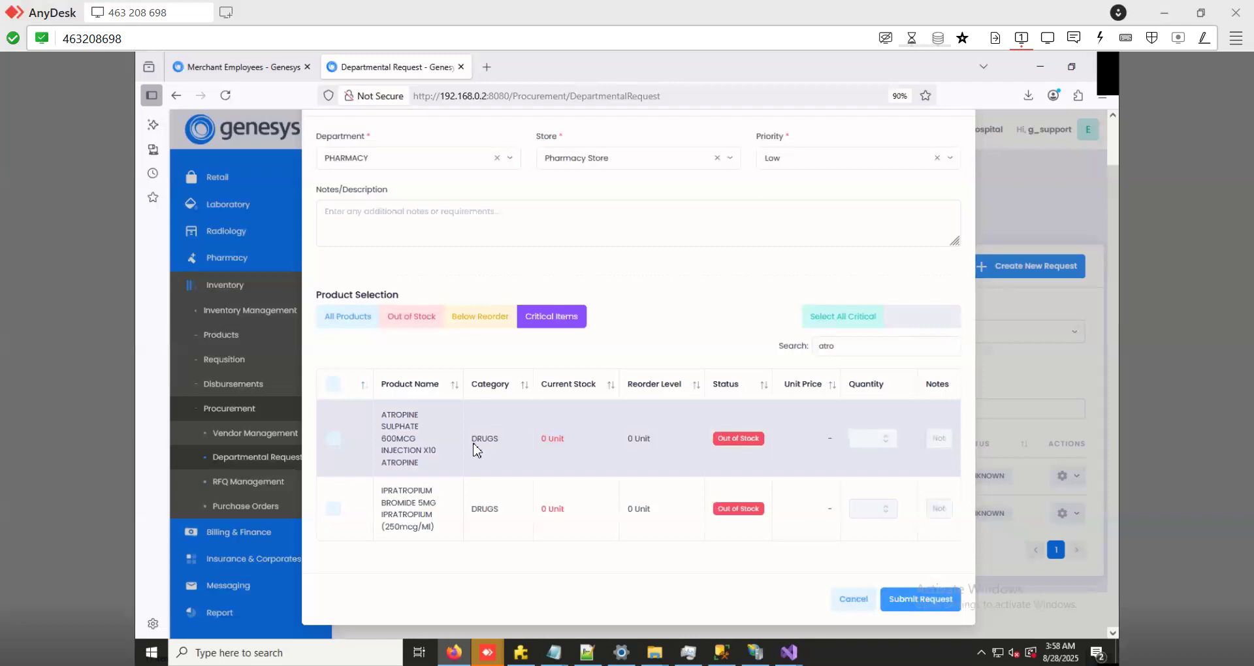
pyautogui.click(335, 444)
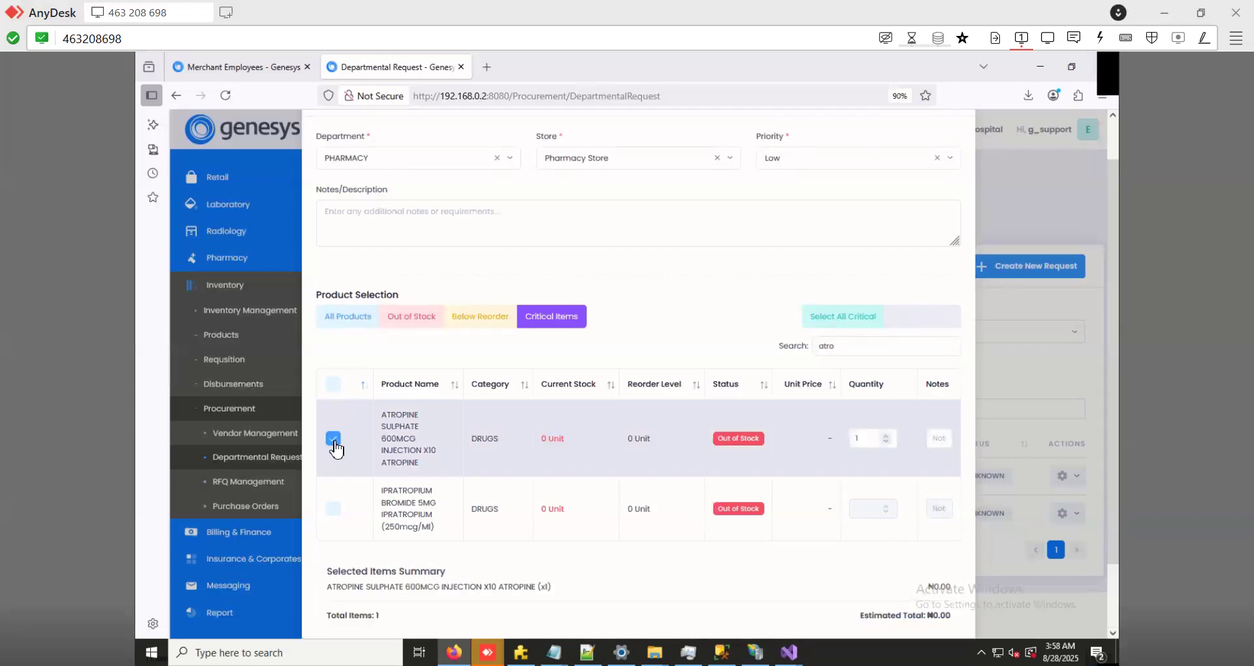
# Set the atropine sulphate injection's quantity to 100 and submit the departmental request
pyautogui.click(862, 433)
pyautogui.write('00')
pyautogui.click(936, 436)
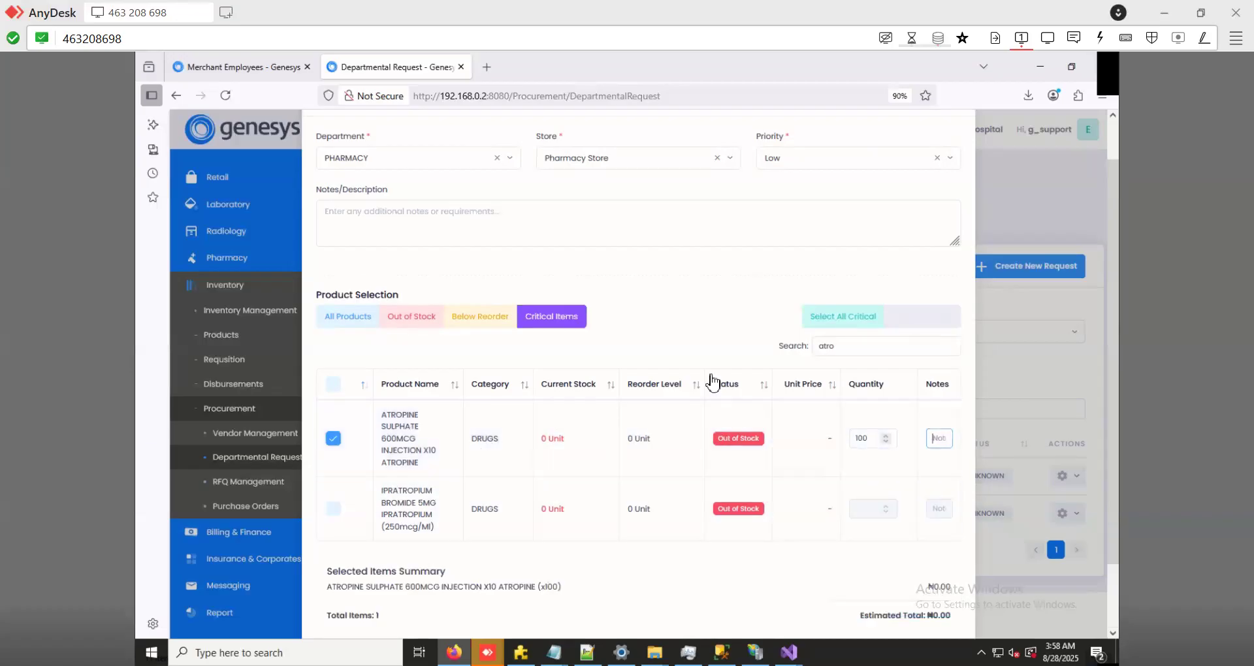
pyautogui.scroll(-2, 684, 361)
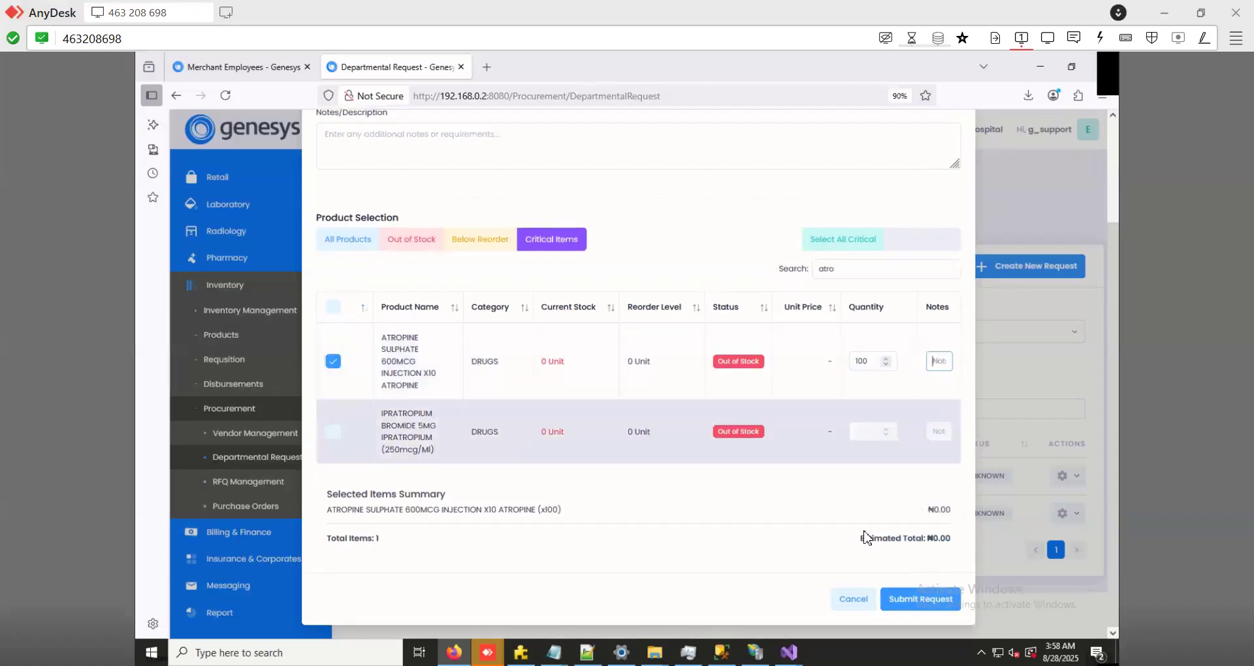
pyautogui.click(908, 598)
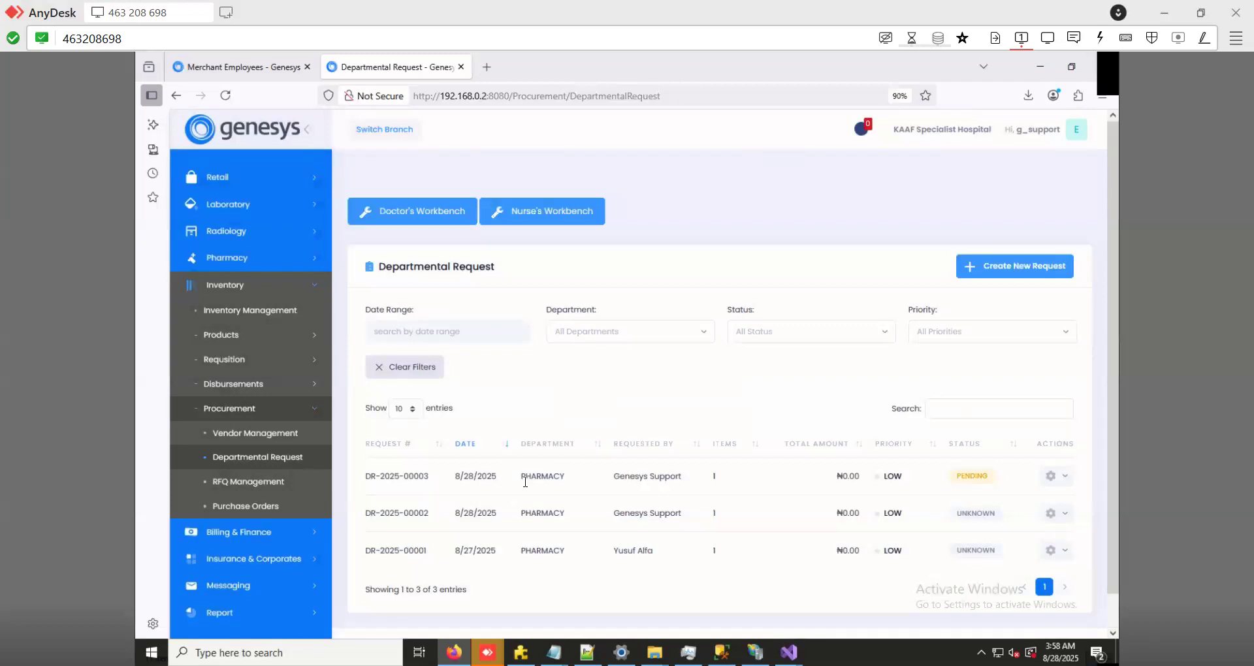
# Review the newest pending pharmacy request's overview, items and history
pyautogui.click(1054, 478)
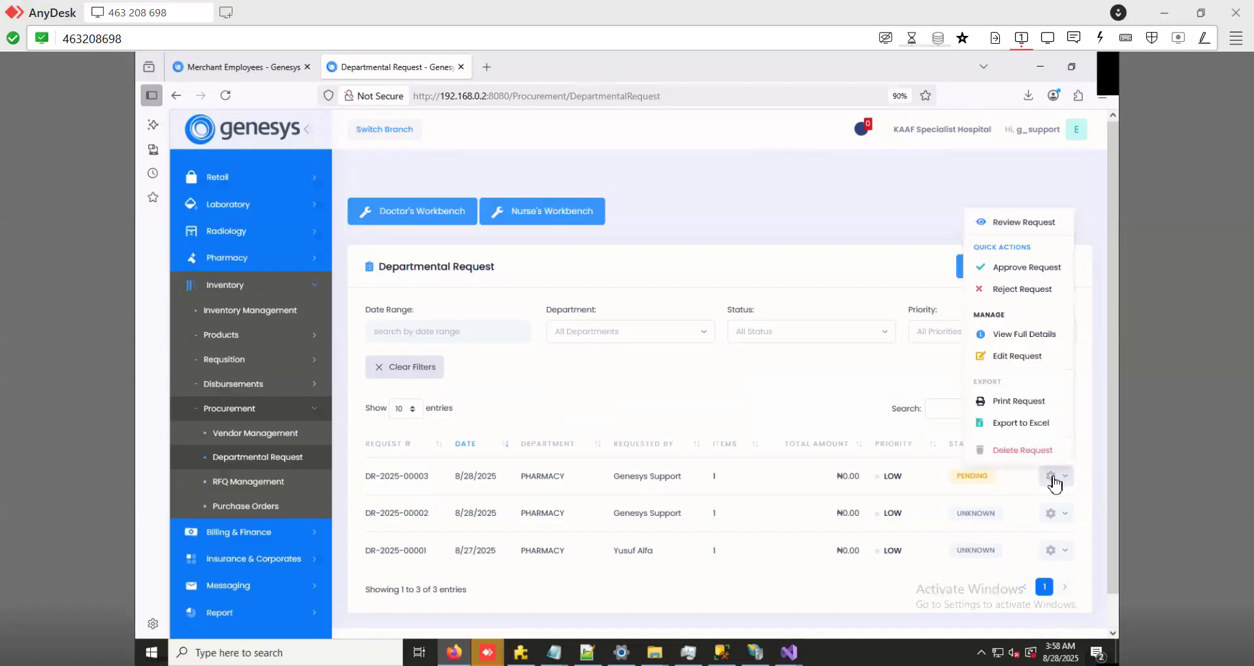
pyautogui.click(1023, 223)
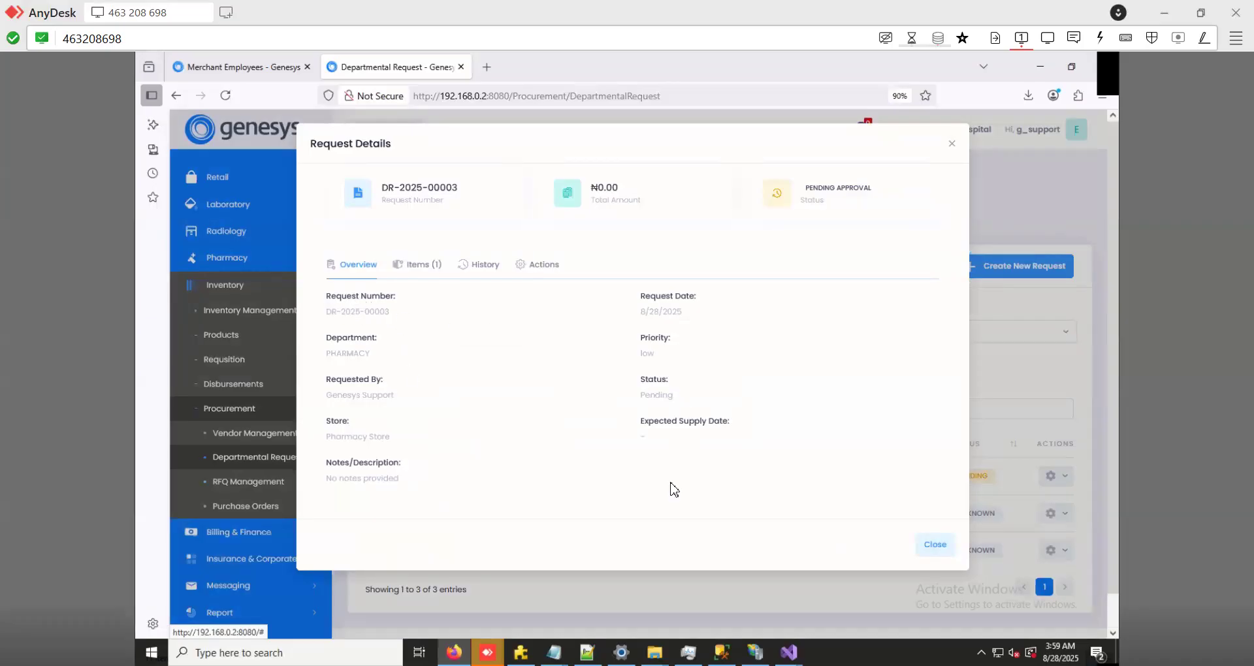
pyautogui.click(418, 270)
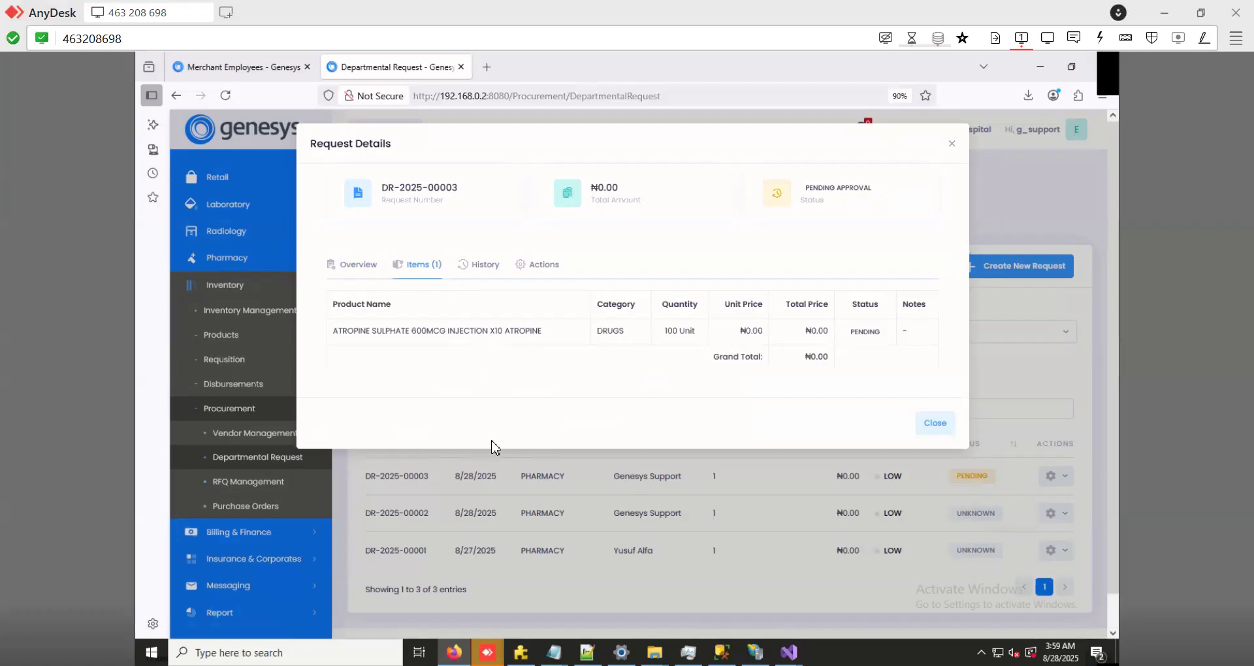
pyautogui.click(486, 266)
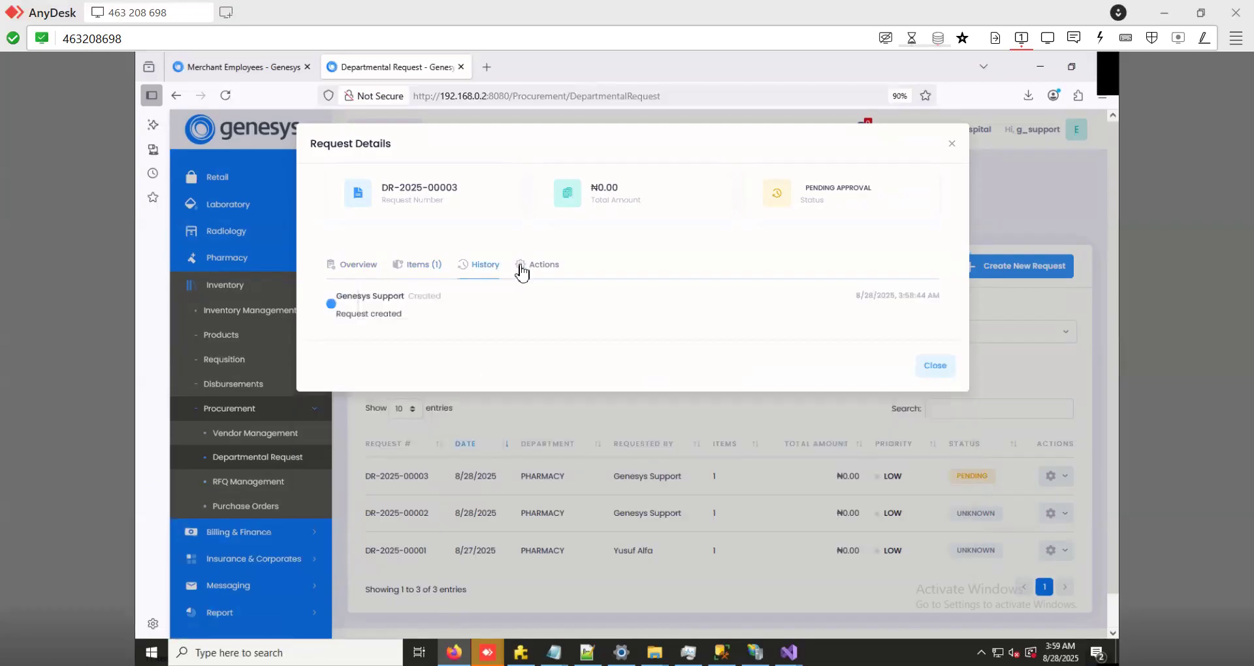
# Approve the pending pharmacy request, leaving the comments and expected supply date blank
pyautogui.click(532, 270)
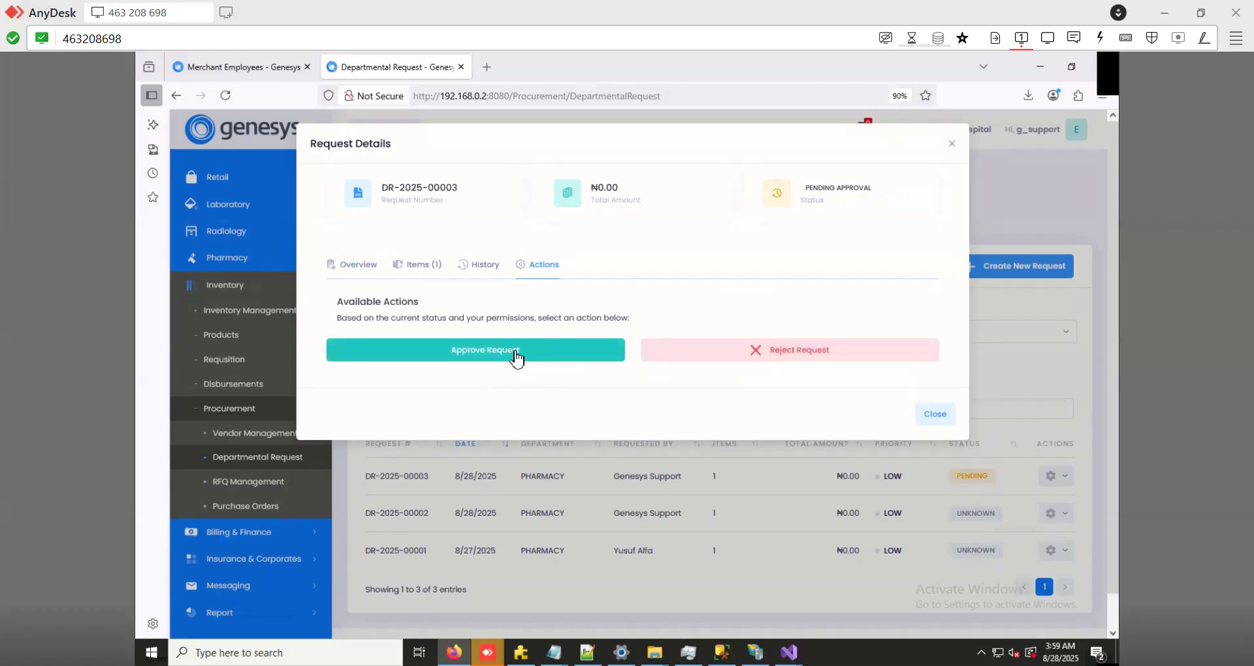
pyautogui.click(517, 357)
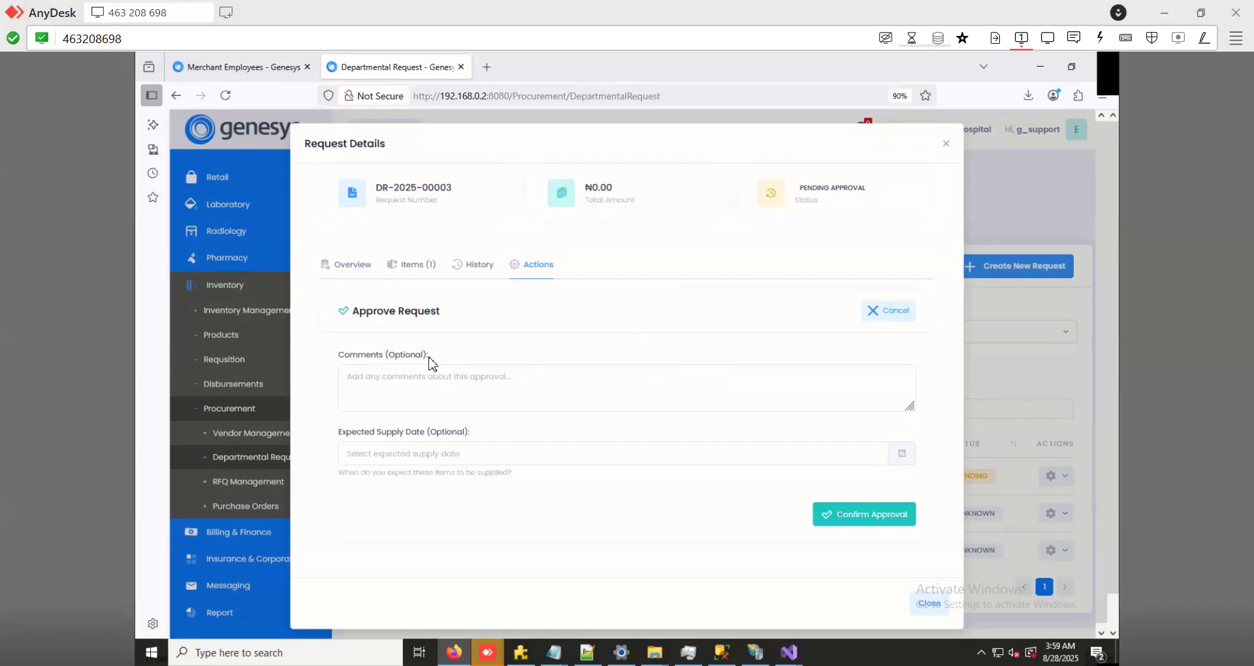
pyautogui.click(865, 516)
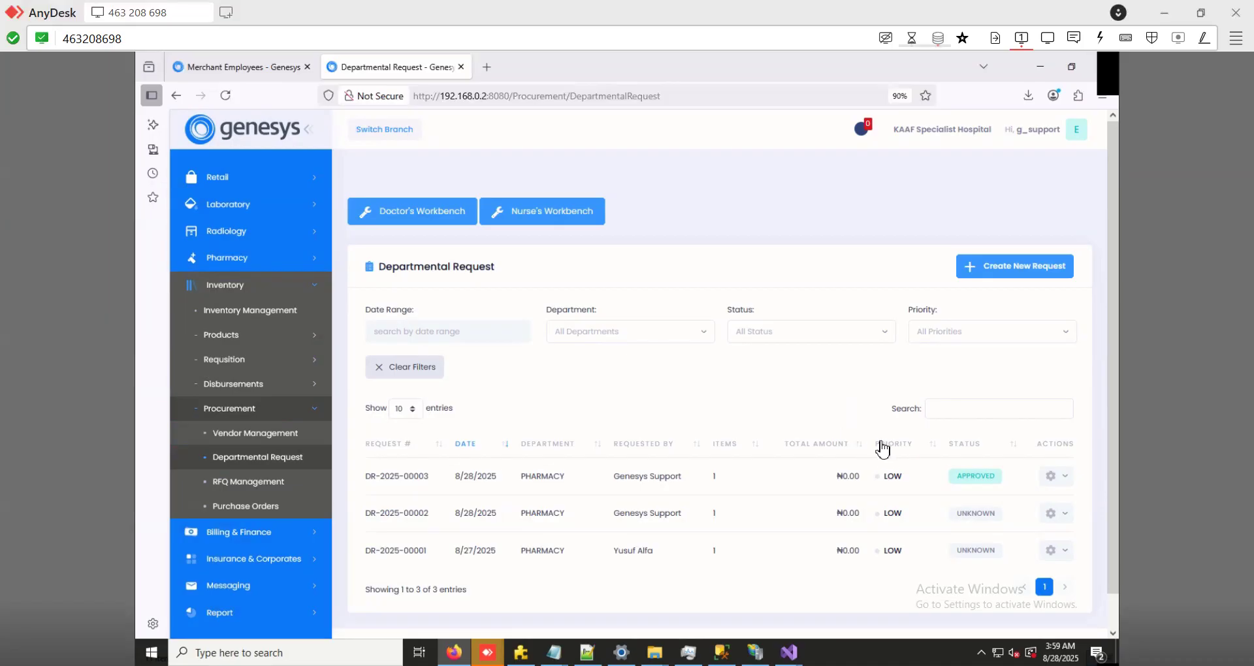
# Start a request for quote from the approved pharmacy request and assign vendor Test RX to the atropine sulphate injection
pyautogui.click(1057, 476)
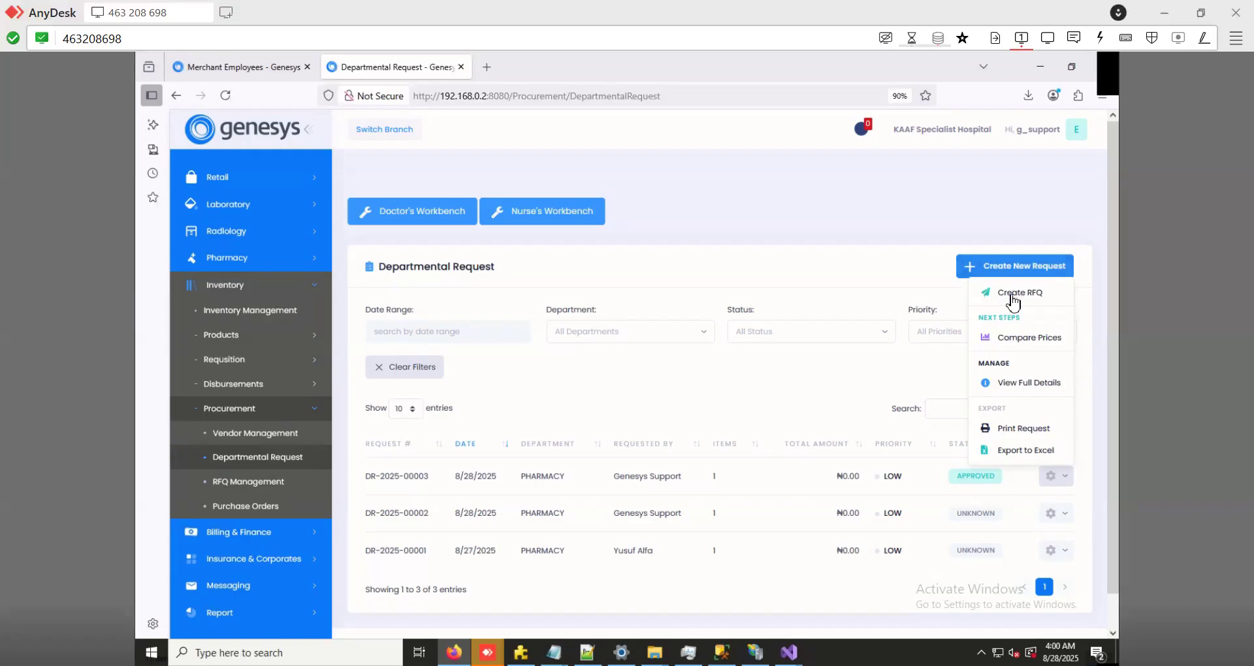
pyautogui.click(1013, 302)
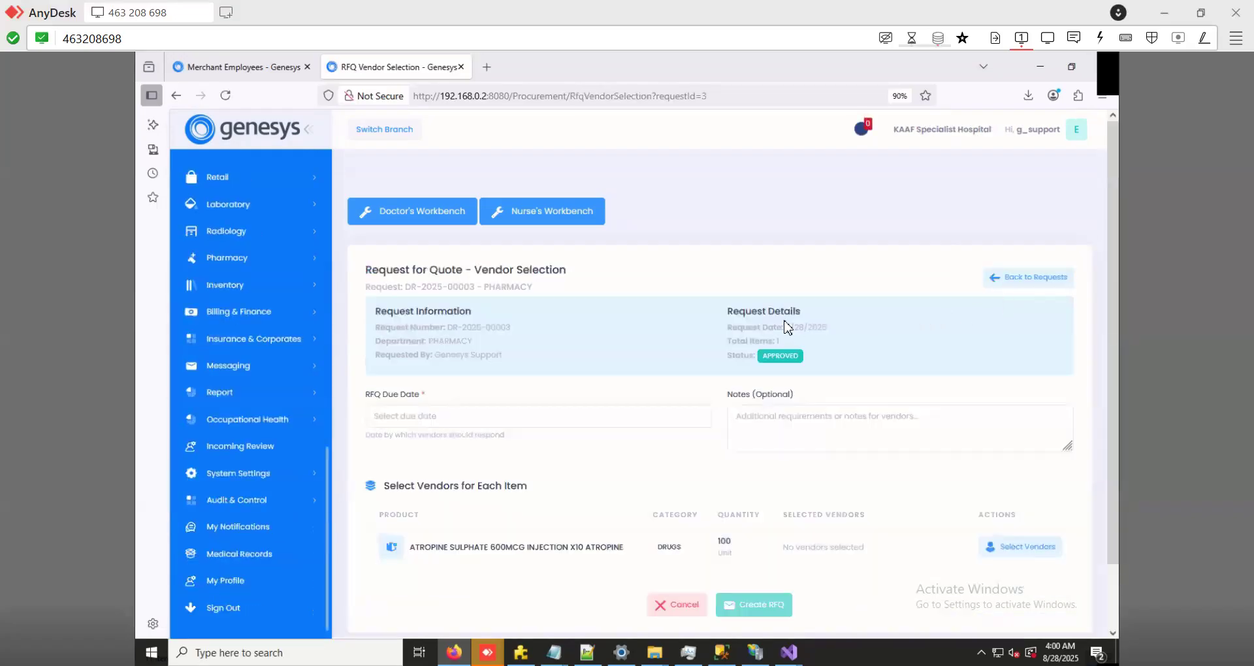
pyautogui.scroll(-2, 787, 330)
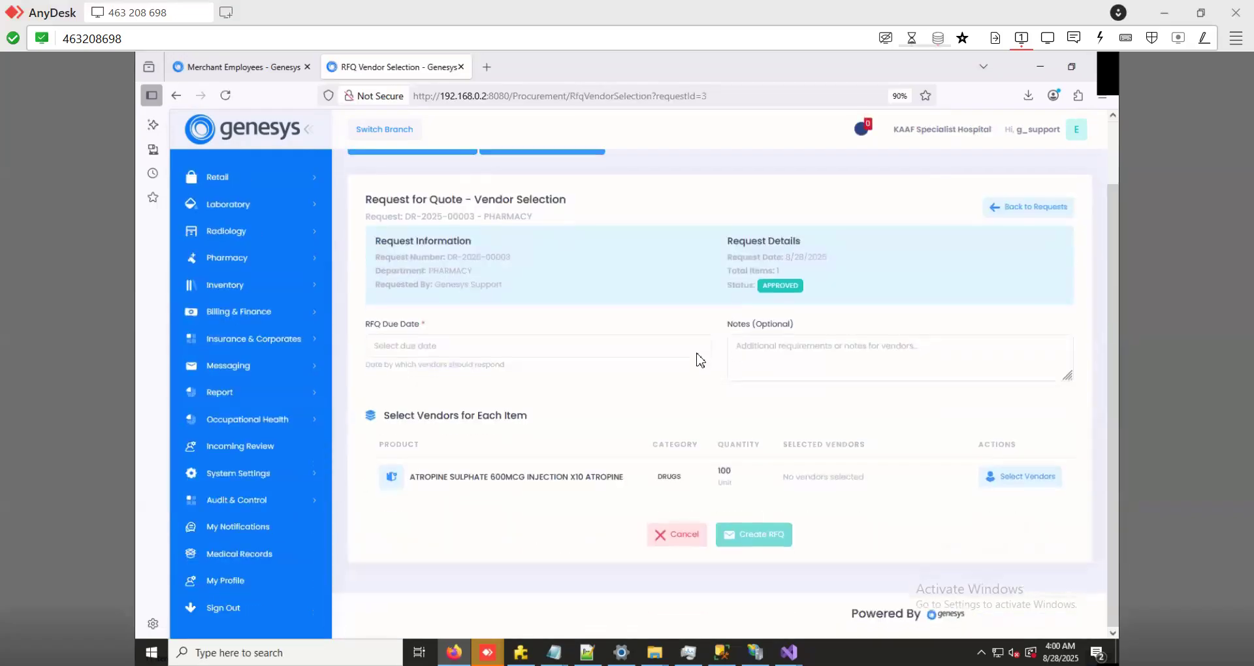
pyautogui.click(1011, 485)
pyautogui.click(486, 207)
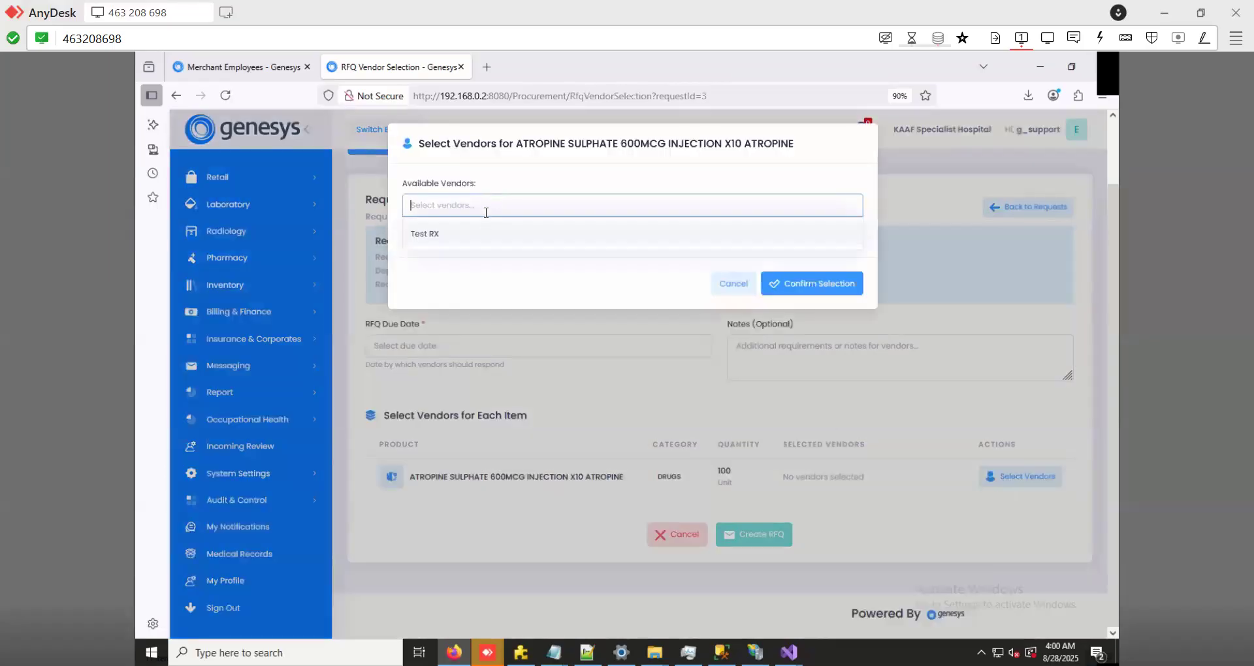
pyautogui.click(491, 234)
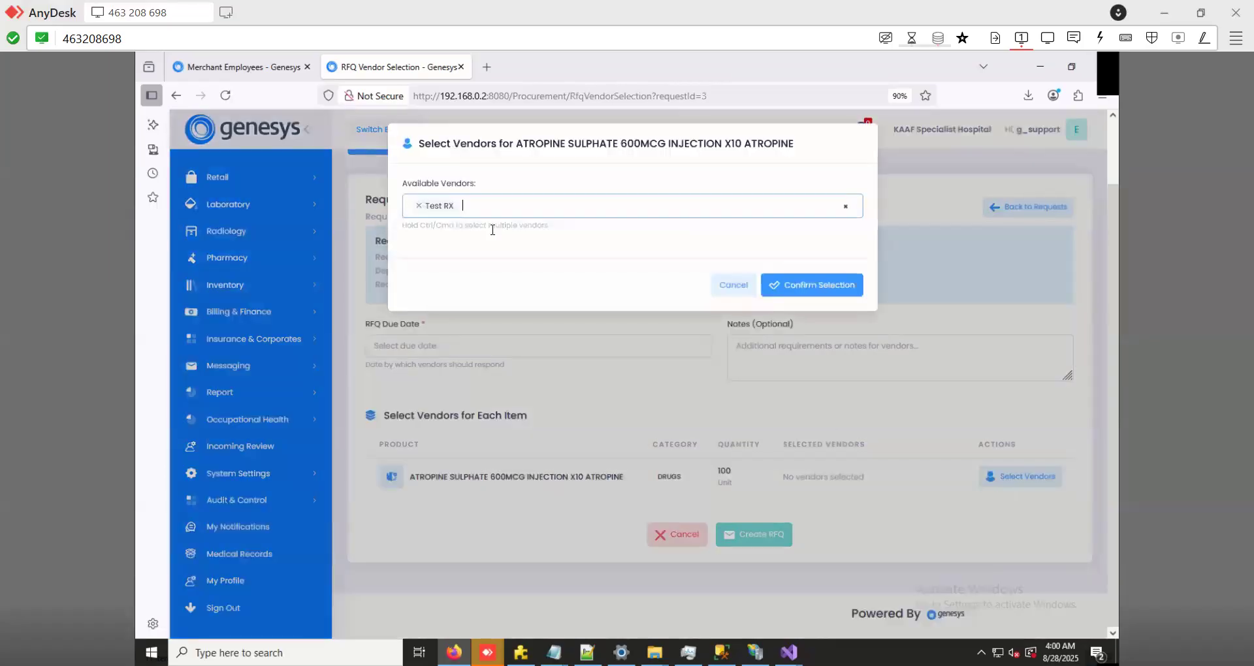
pyautogui.click(828, 287)
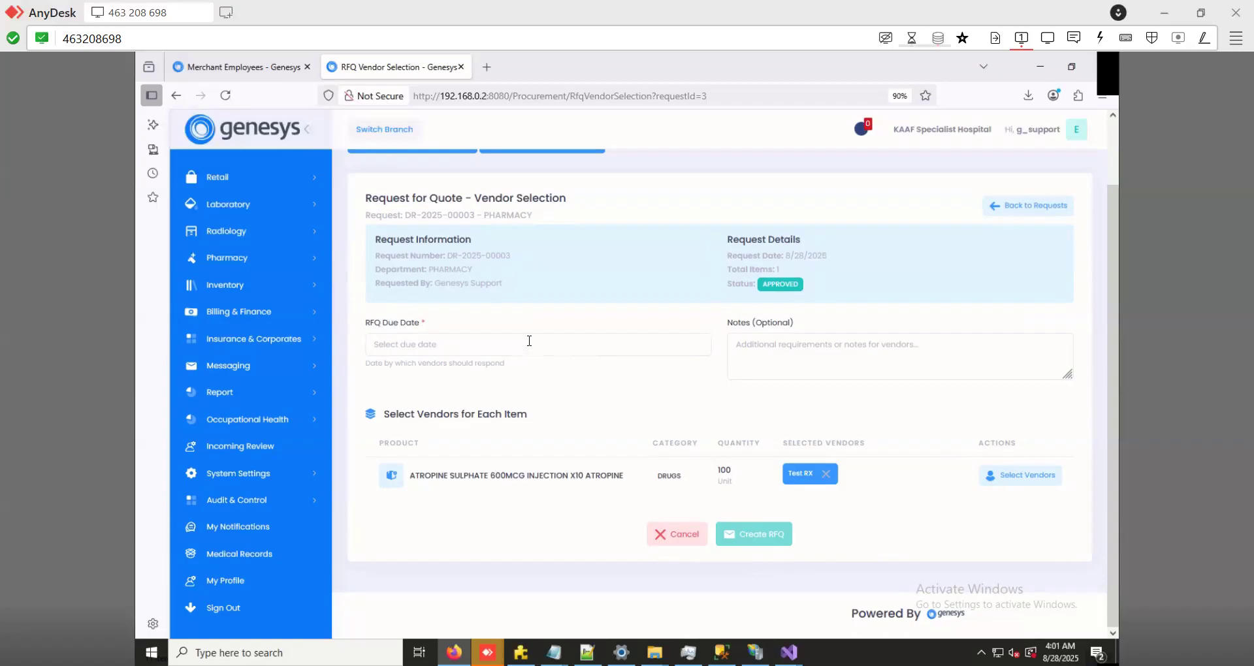
# Set the RFQ due date to 2025-09-06, create the RFQ and open its details
pyautogui.click(480, 344)
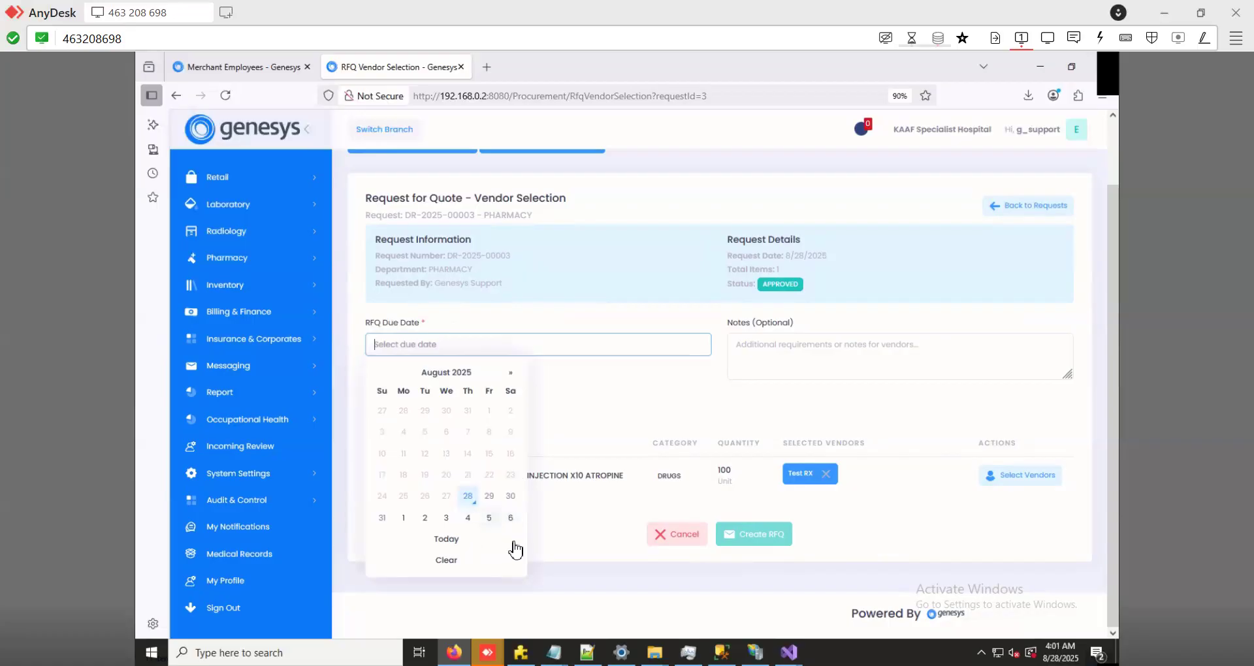
pyautogui.click(512, 519)
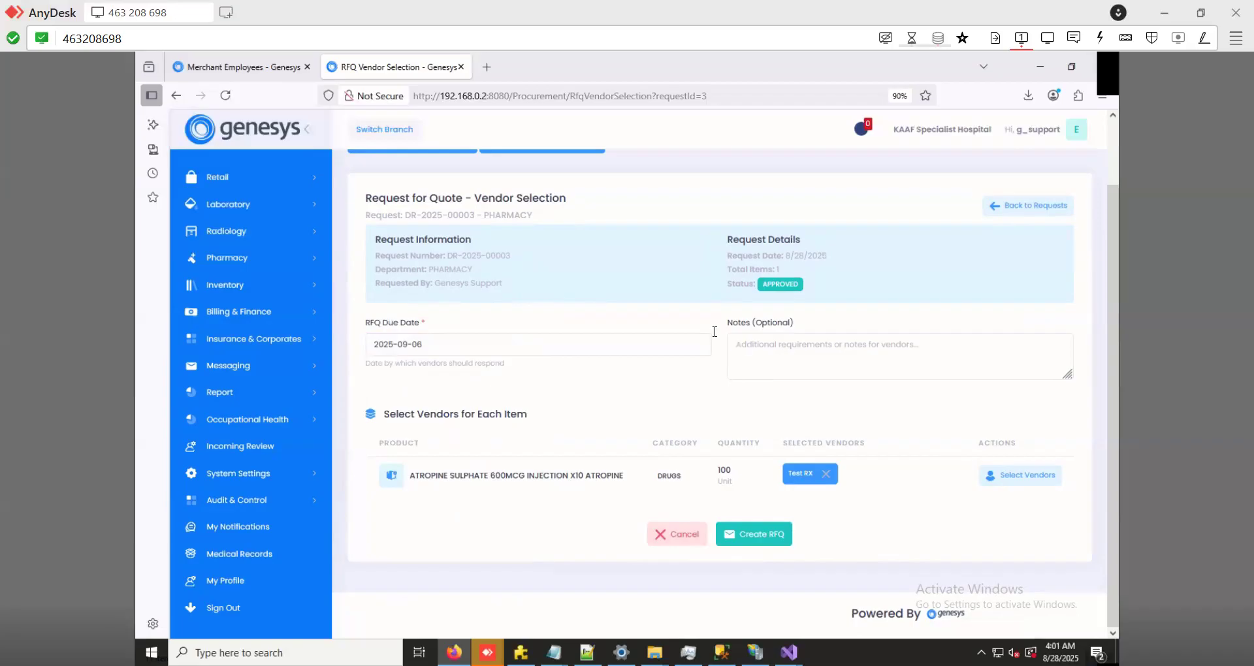
pyautogui.click(754, 542)
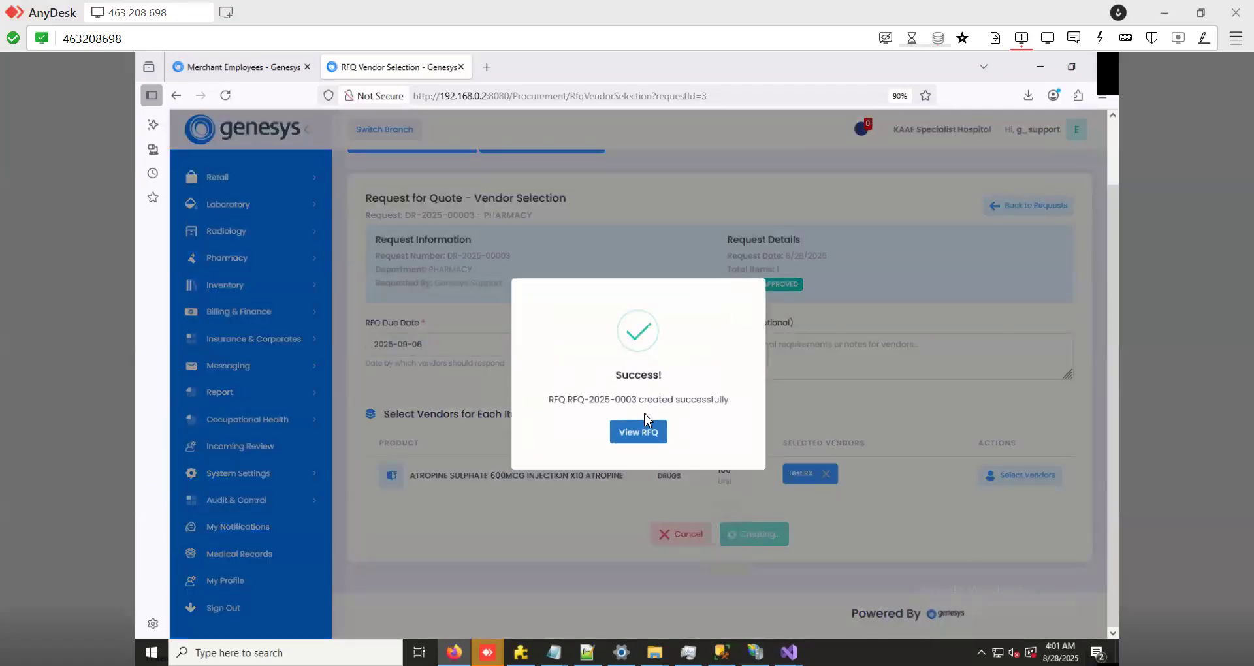
pyautogui.click(645, 436)
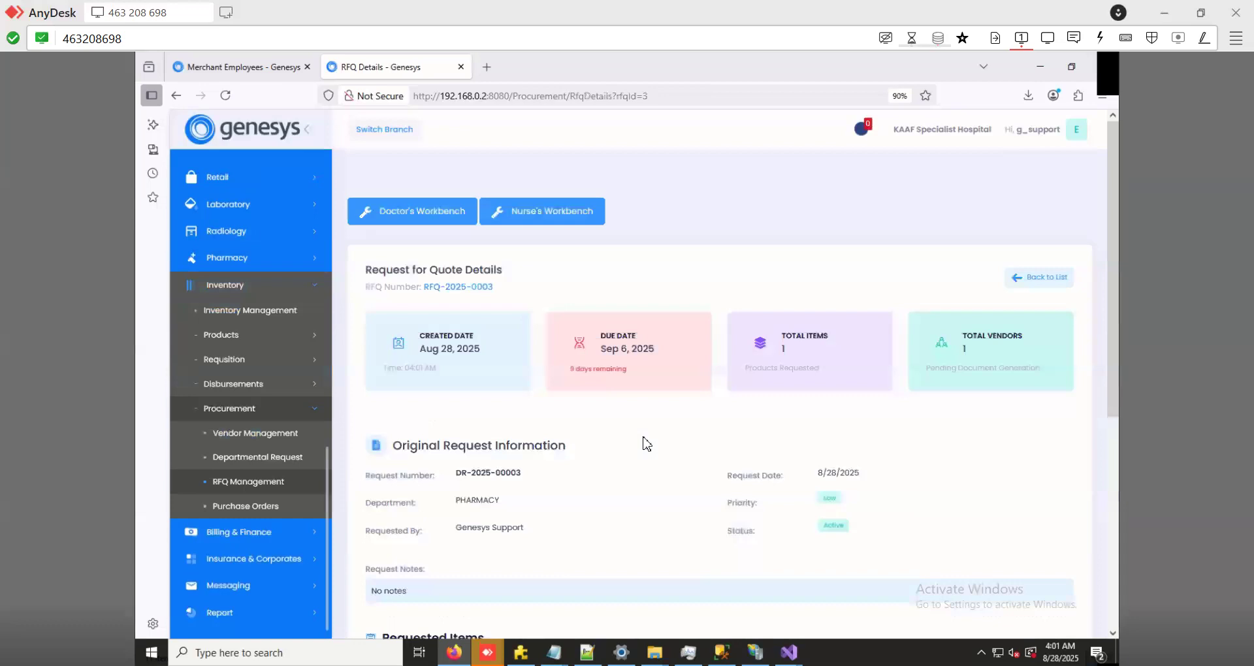
# Mark the RFQ documents as sent to vendor Test RX and confirm
pyautogui.scroll(-3, 658, 439)
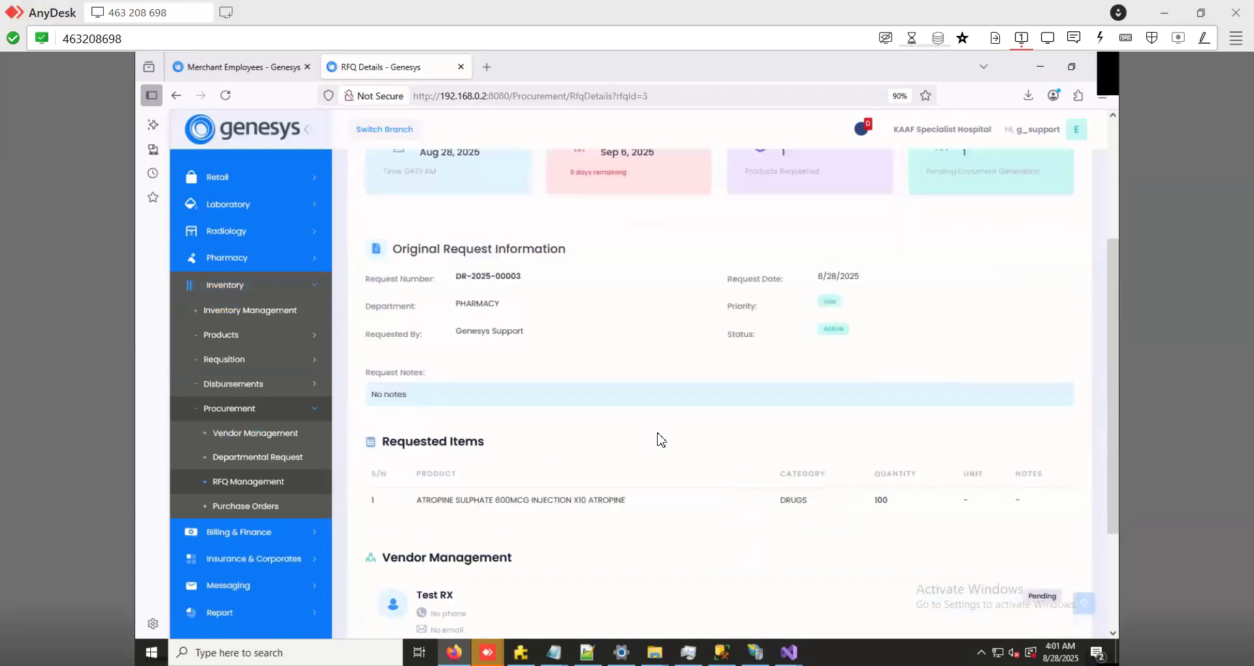
pyautogui.scroll(-3, 661, 440)
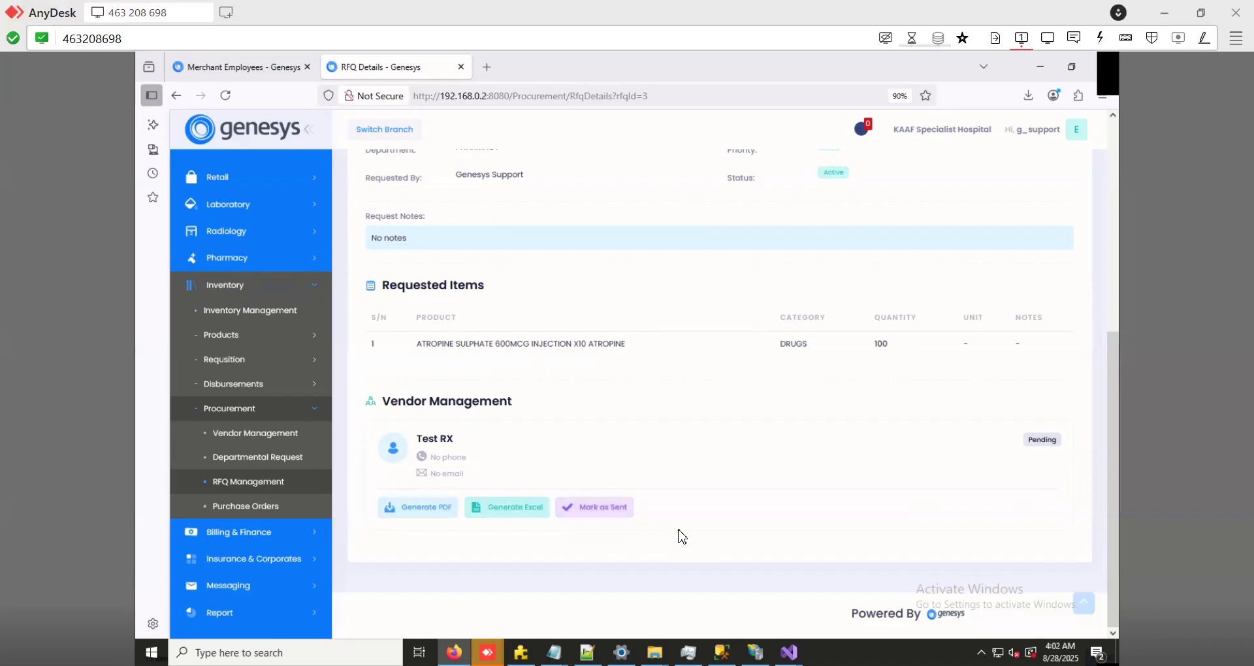
pyautogui.click(593, 510)
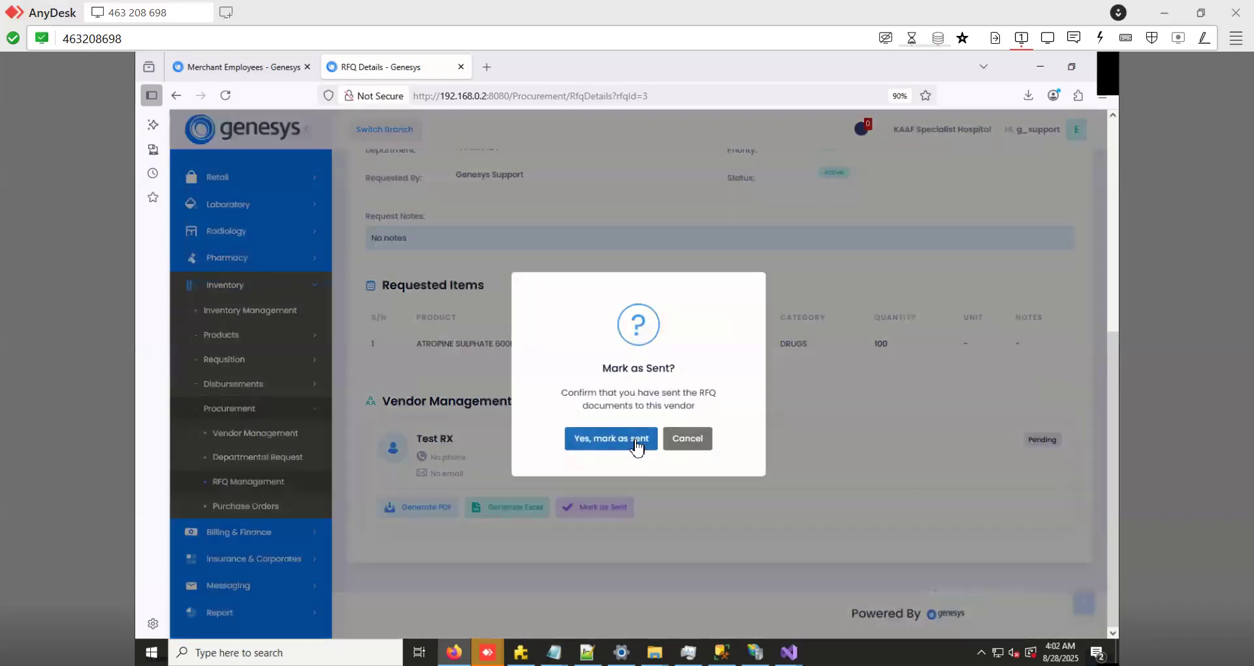
pyautogui.click(637, 441)
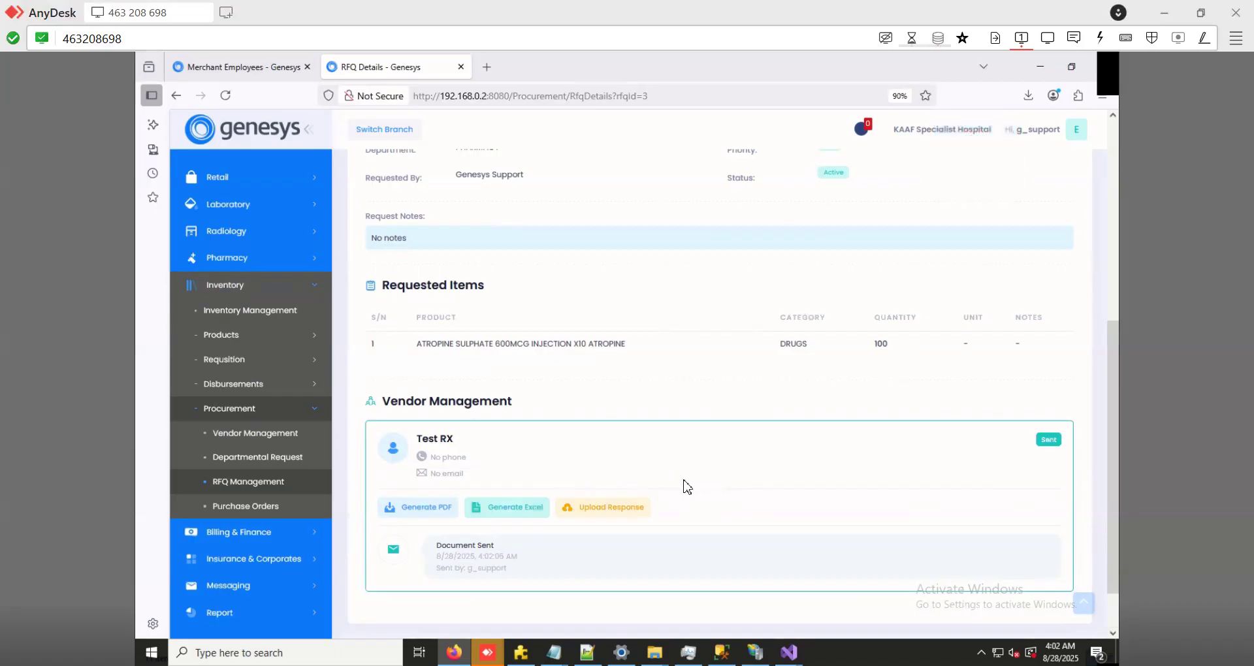
# Generate the Excel and PDF versions of the RFQ for vendor Test RX
pyautogui.scroll(-1, 705, 484)
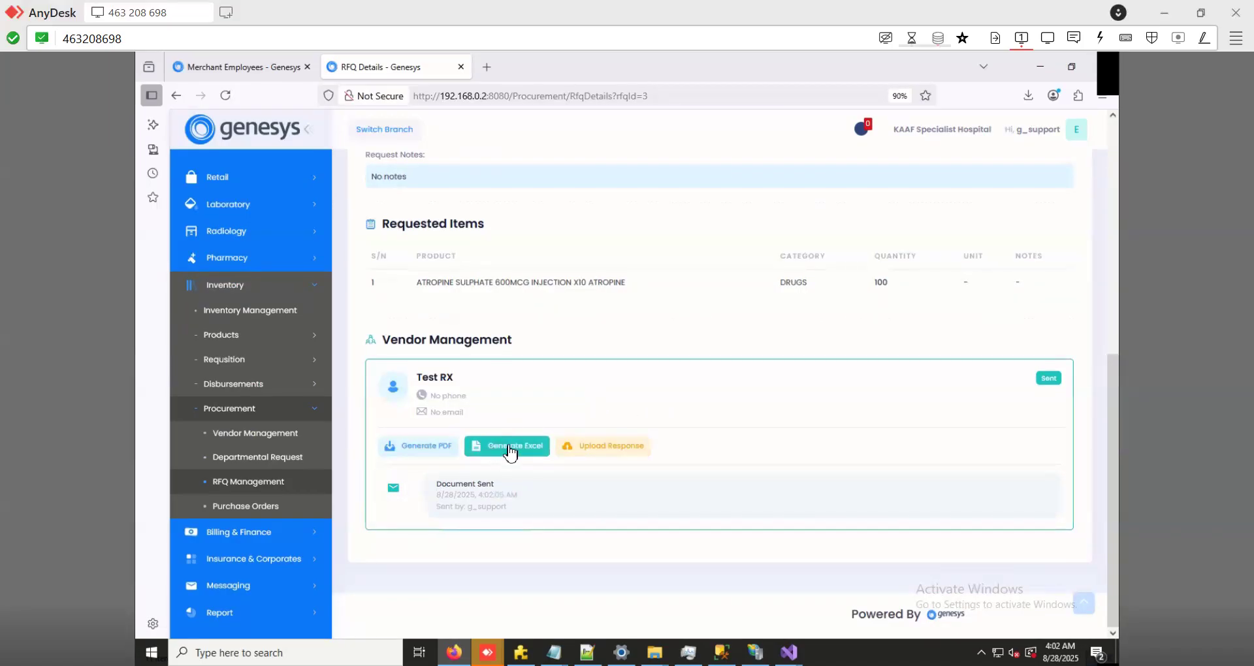
pyautogui.click(500, 448)
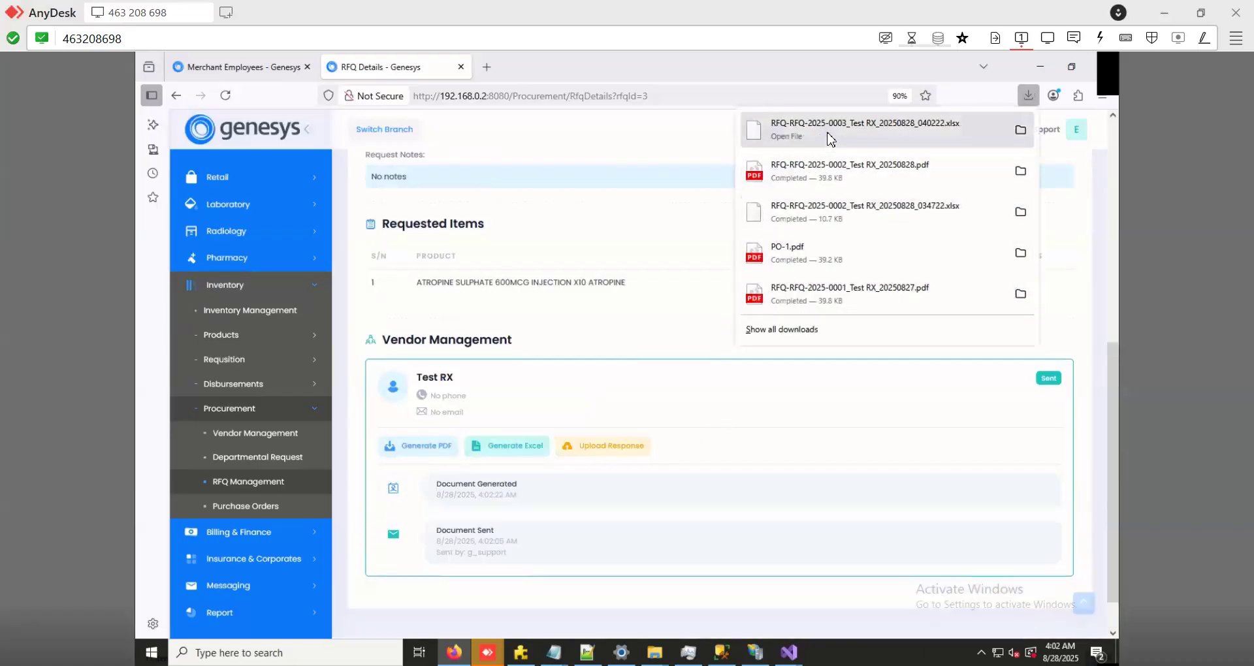
pyautogui.click(425, 451)
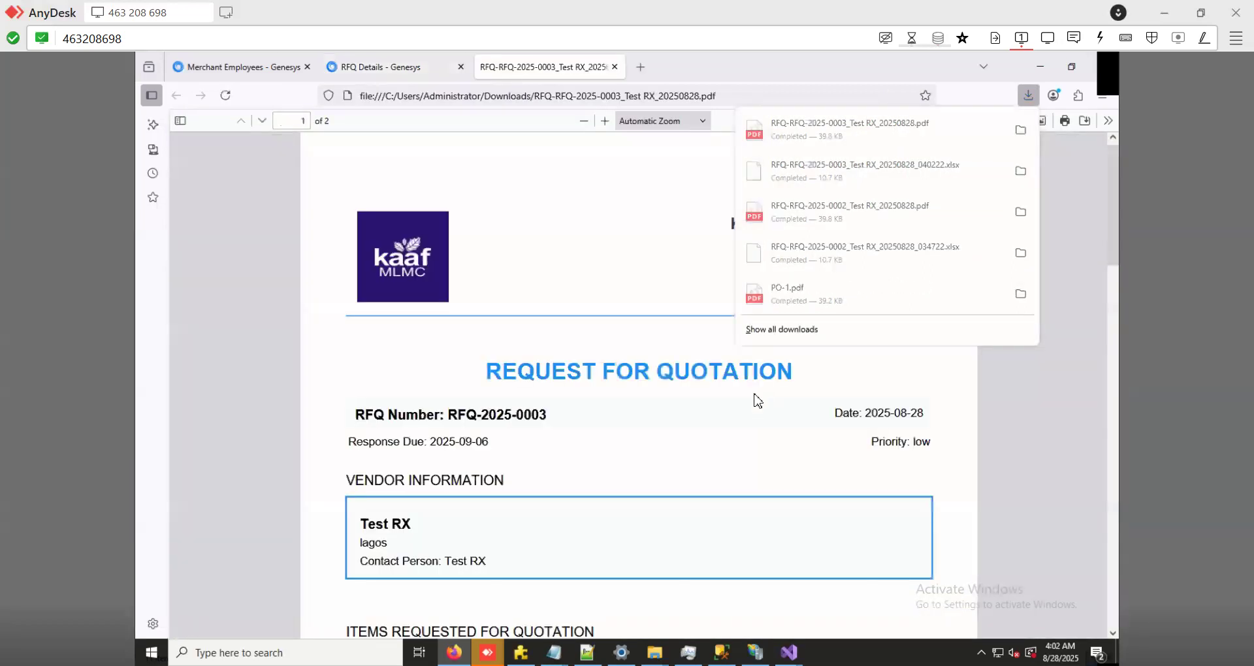
# Review the generated RFQ PDF down to the requested items and the blank unit price field
pyautogui.click(624, 291)
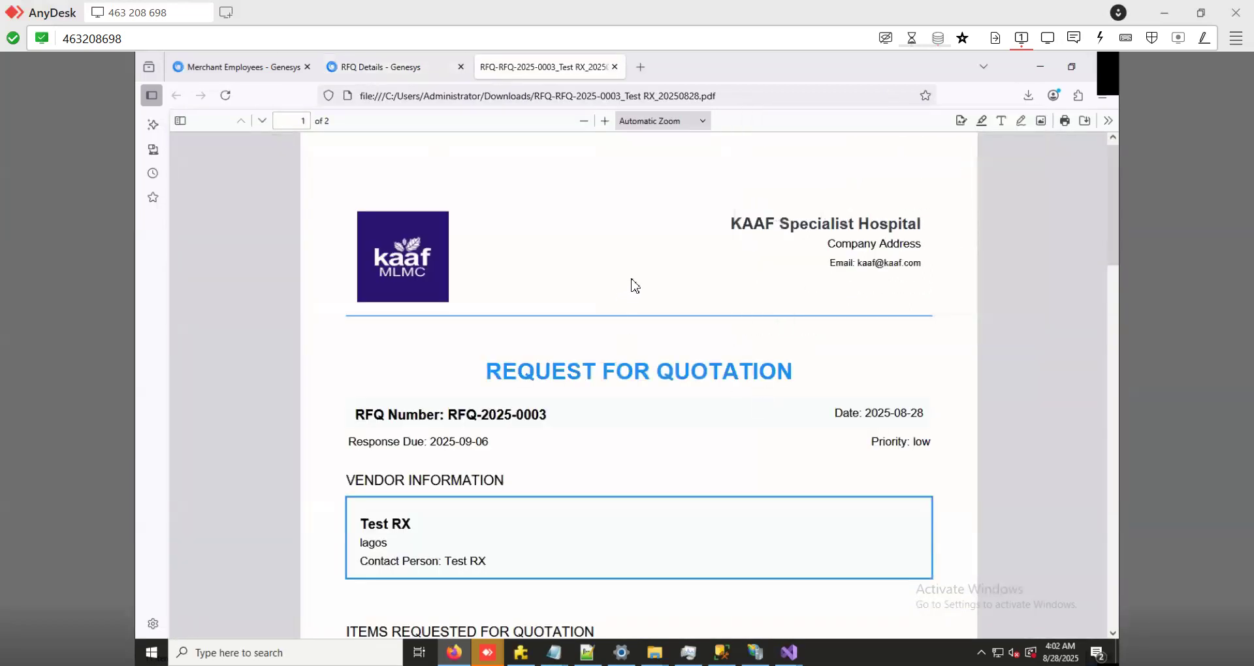
pyautogui.scroll(-4, 660, 282)
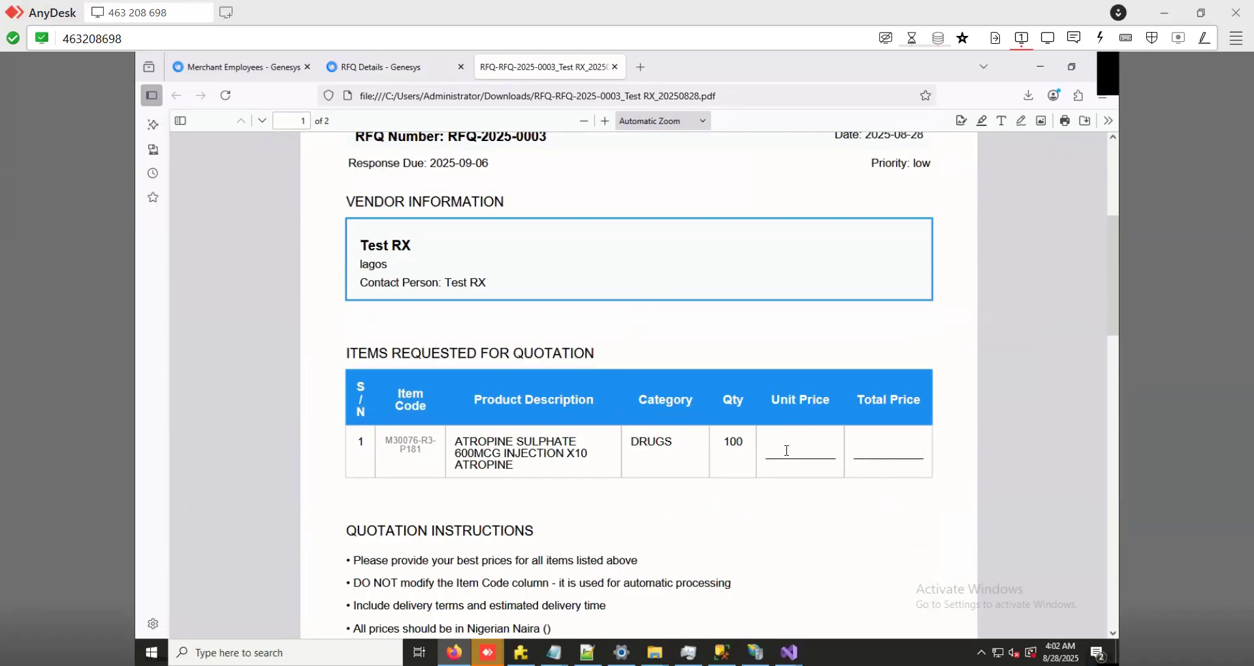
pyautogui.moveTo(779, 452); pyautogui.dragTo(808, 449)
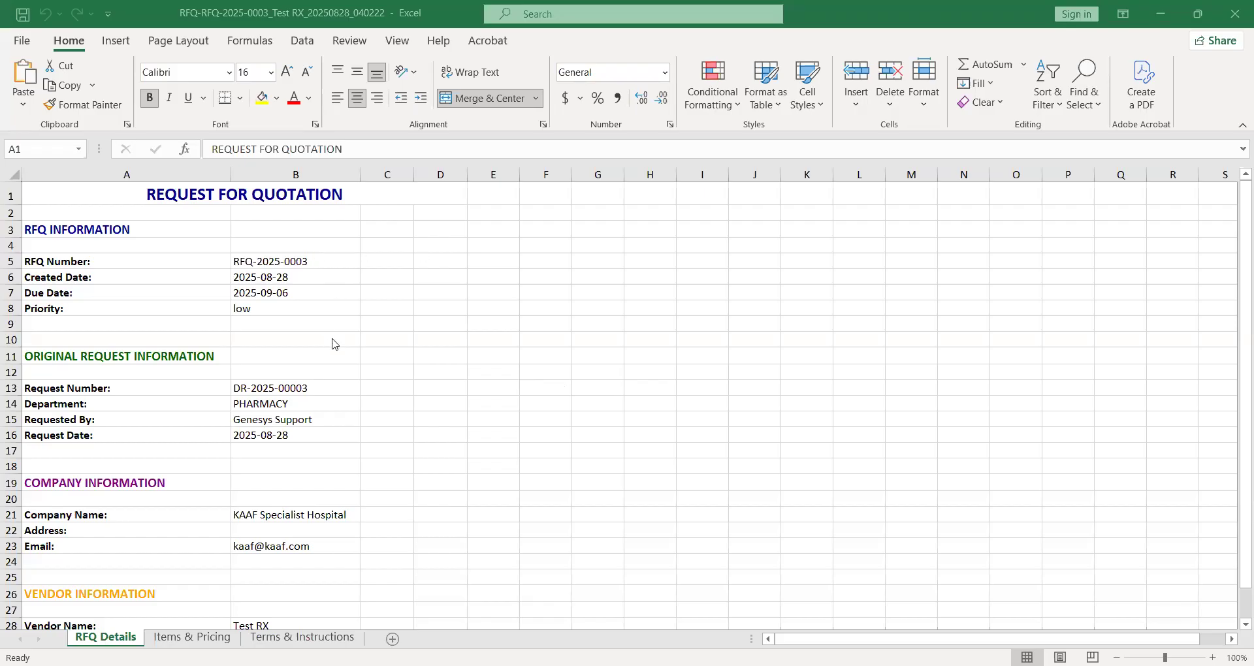
# Switch to the downloaded RFQ workbook in Excel and review the request, company and vendor information on the RFQ Details sheet
pyautogui.scroll(-4, 273, 478)
pyautogui.scroll(3, 151, 516)
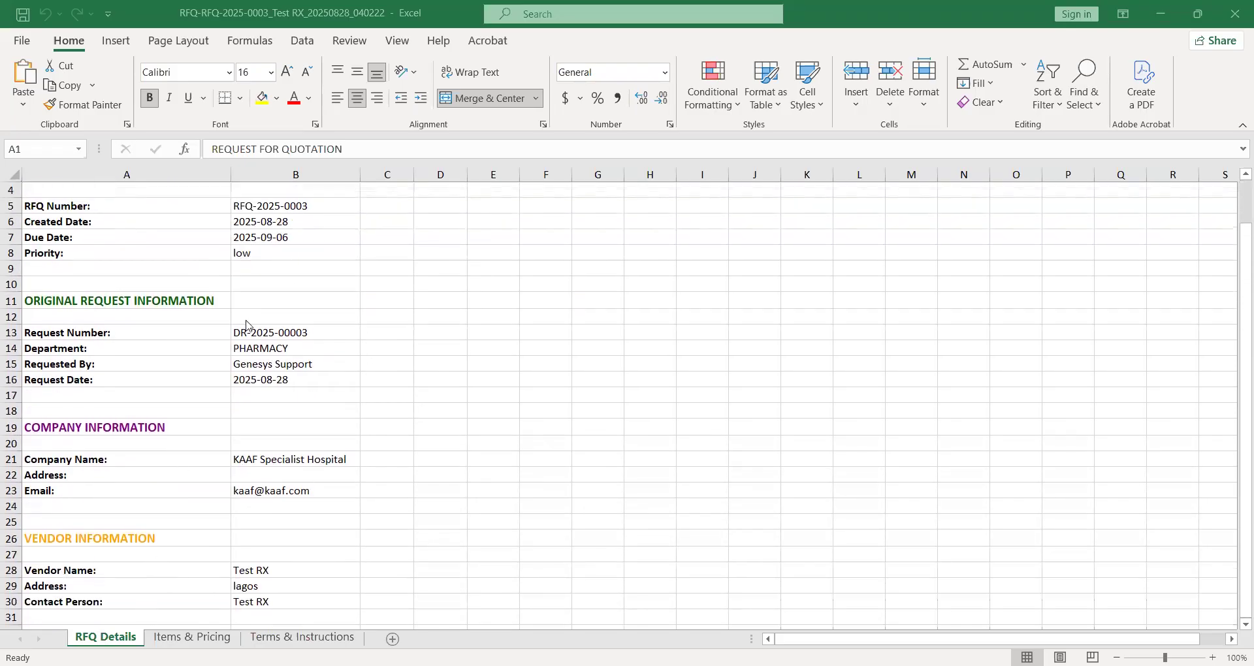
pyautogui.scroll(1, 187, 445)
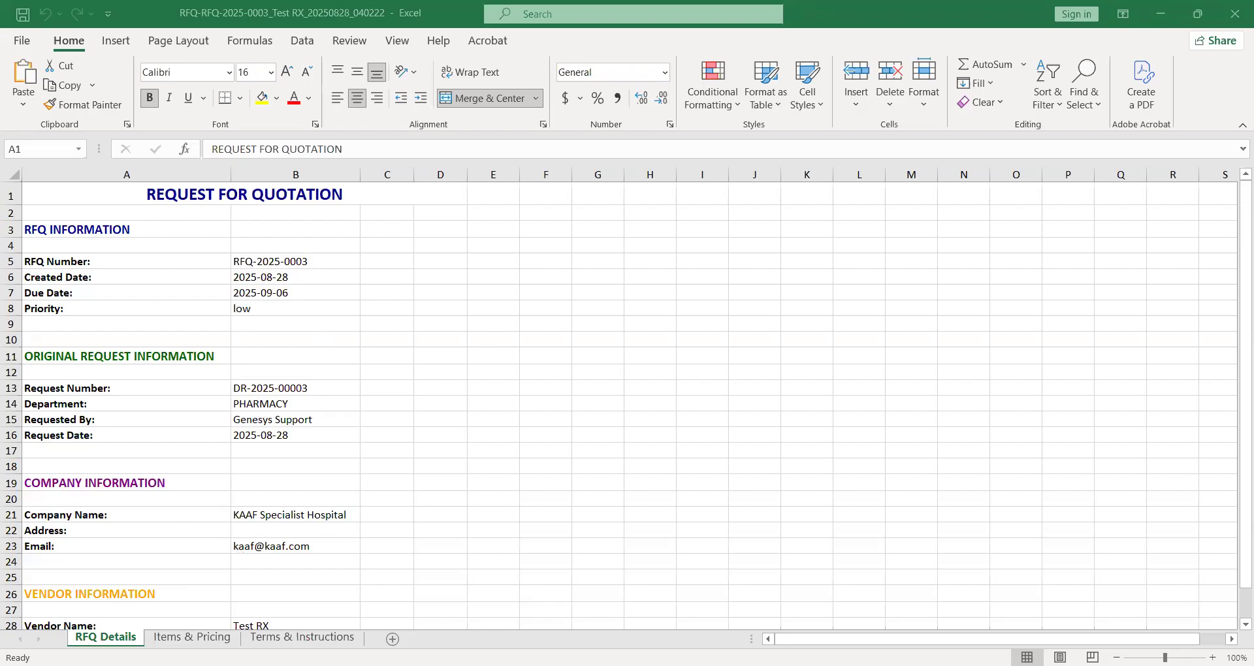
# On the Items & Pricing sheet, enter a unit price of 35 in G6 for the atropine sulphate injection
pyautogui.hotkey('ctrl', 'pagedown')
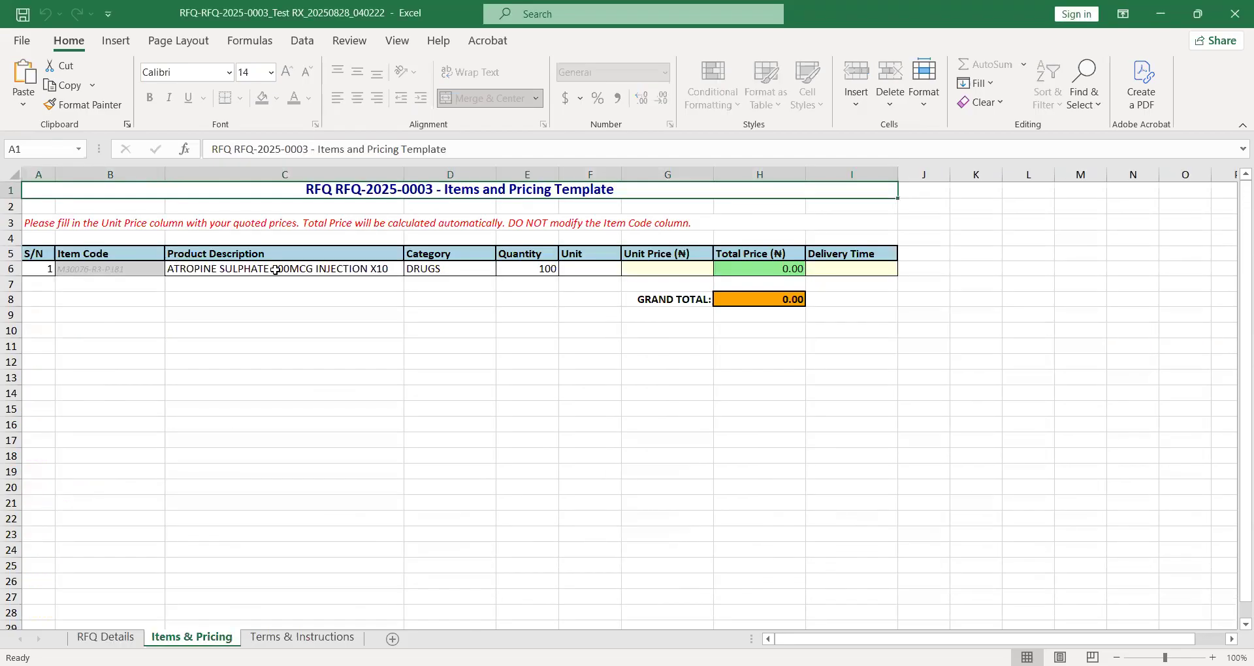
pyautogui.click(583, 270)
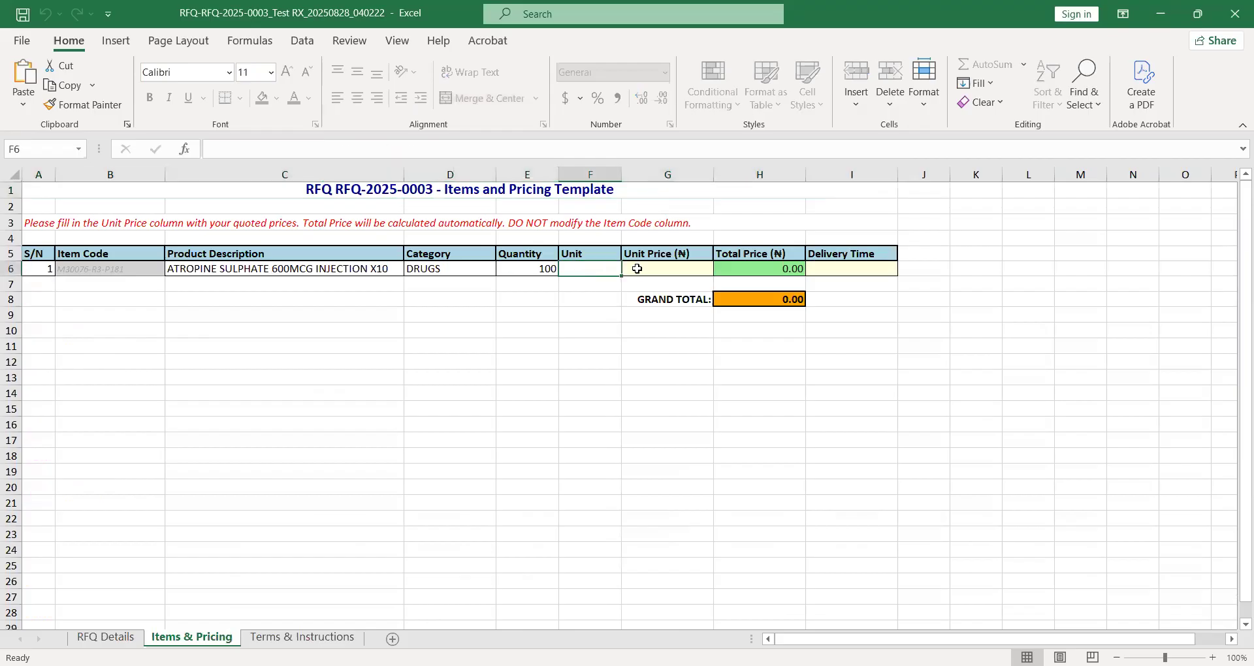
pyautogui.click(637, 270)
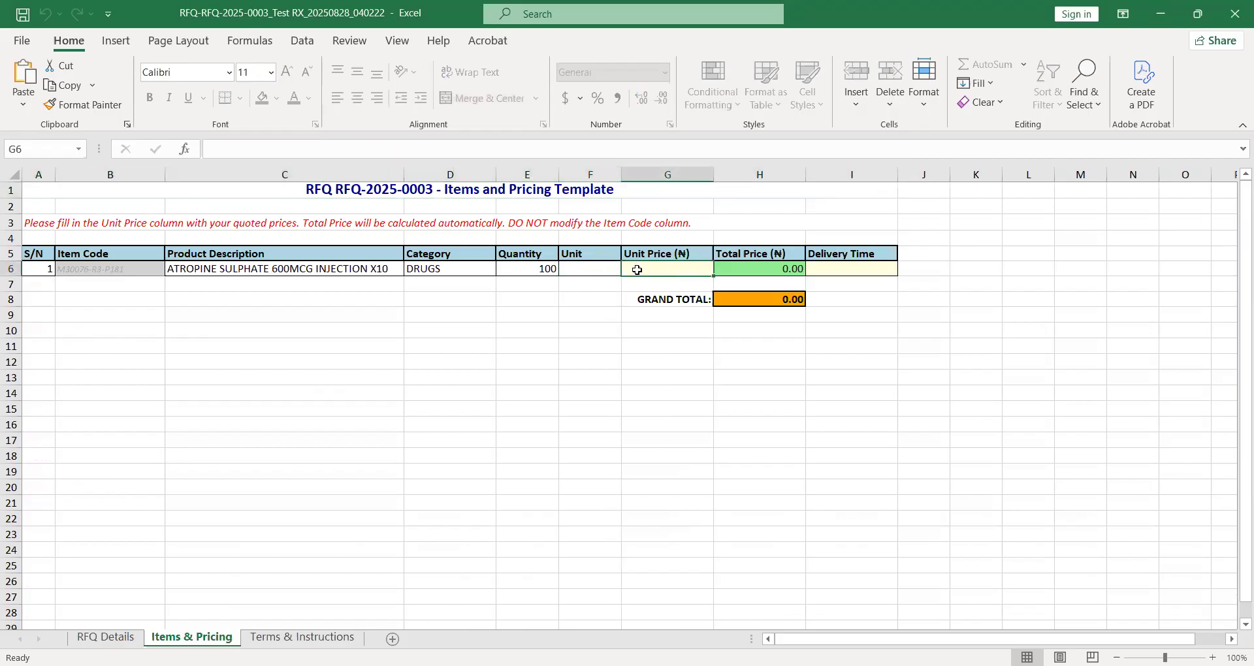
pyautogui.write('35')
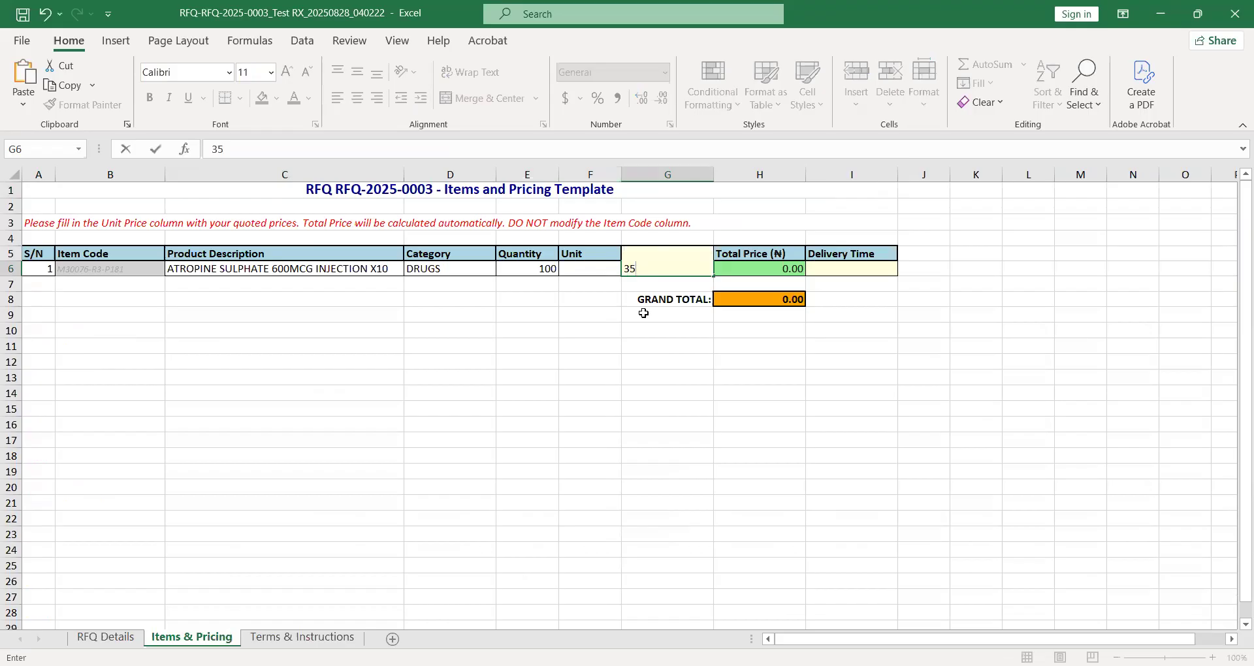
pyautogui.click(643, 313)
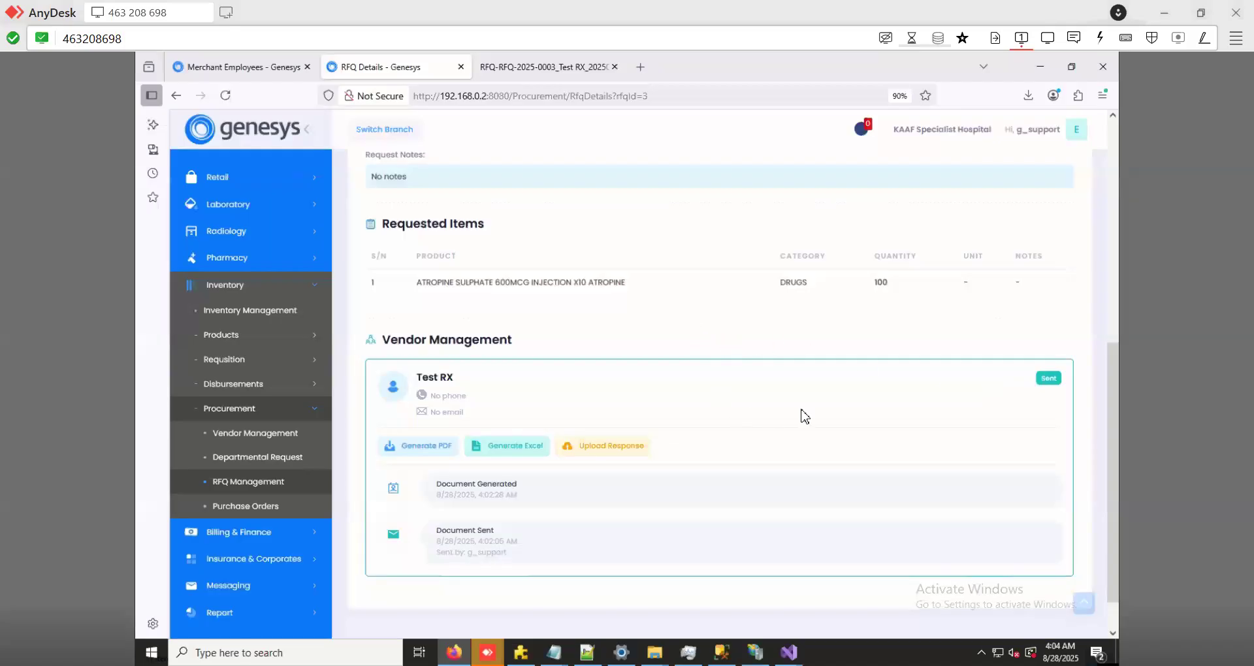
# In Genesys, attach RFQ-RFQ-2025-0003_Test RX_20250828_040222.xlsx from Downloads as the response document for vendor Test RX
pyautogui.scroll(-1, 725, 400)
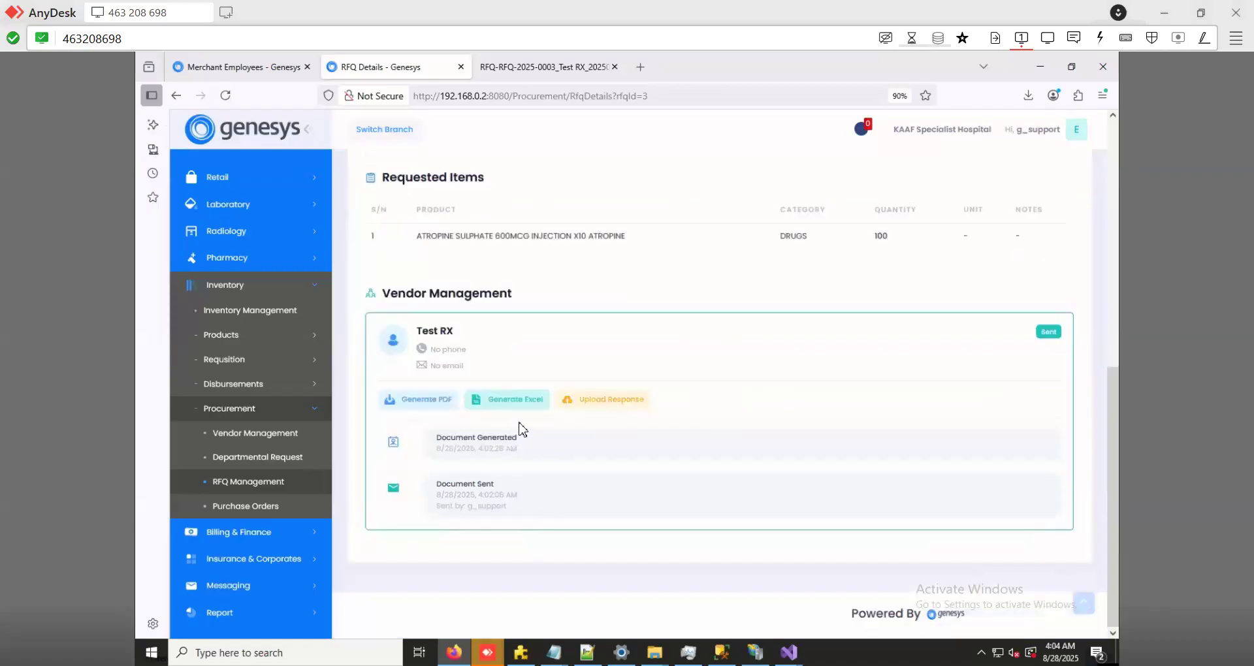
pyautogui.click(619, 401)
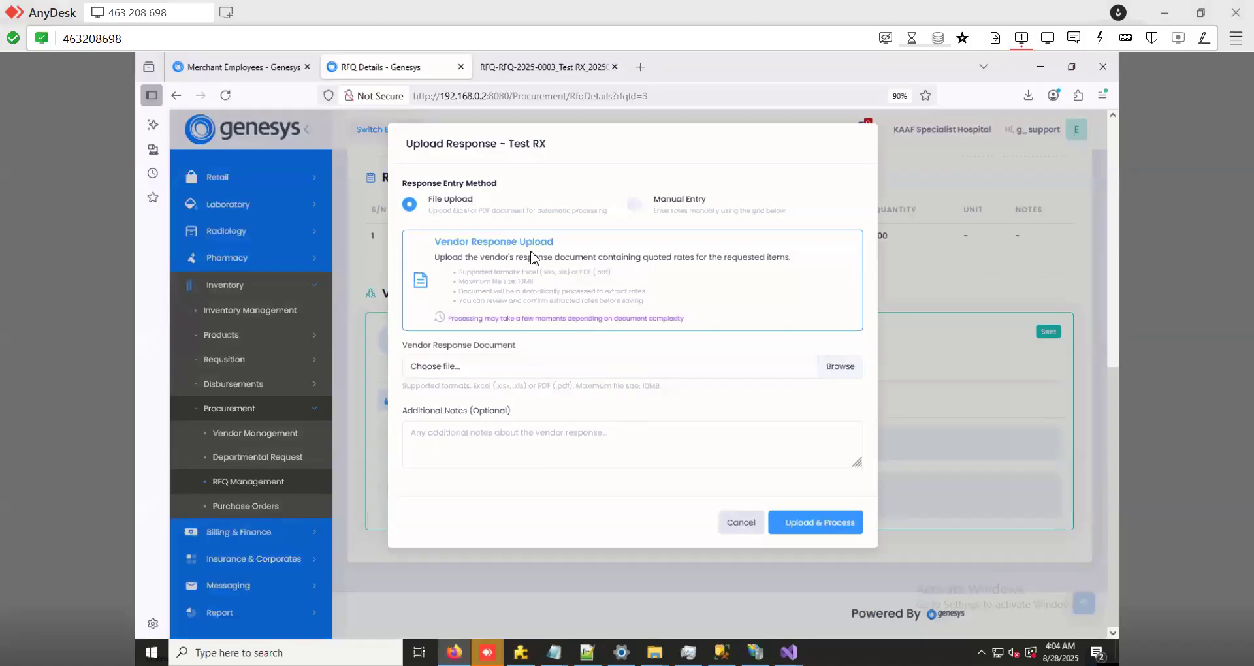
pyautogui.click(519, 369)
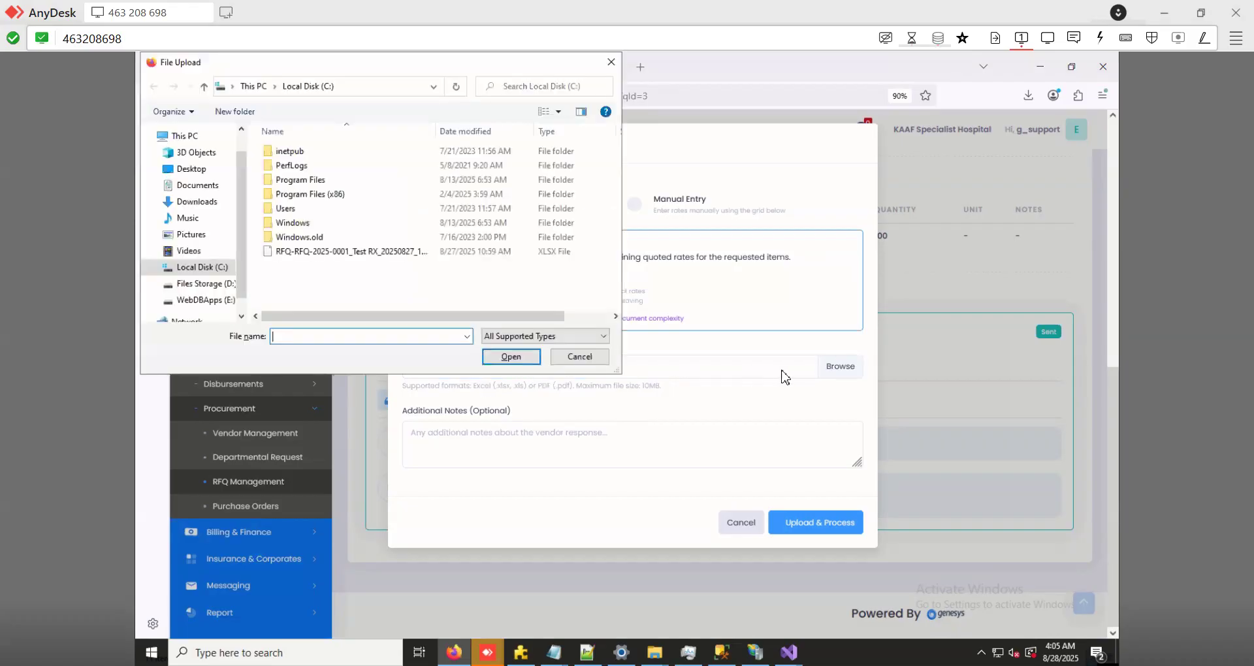
pyautogui.click(198, 201)
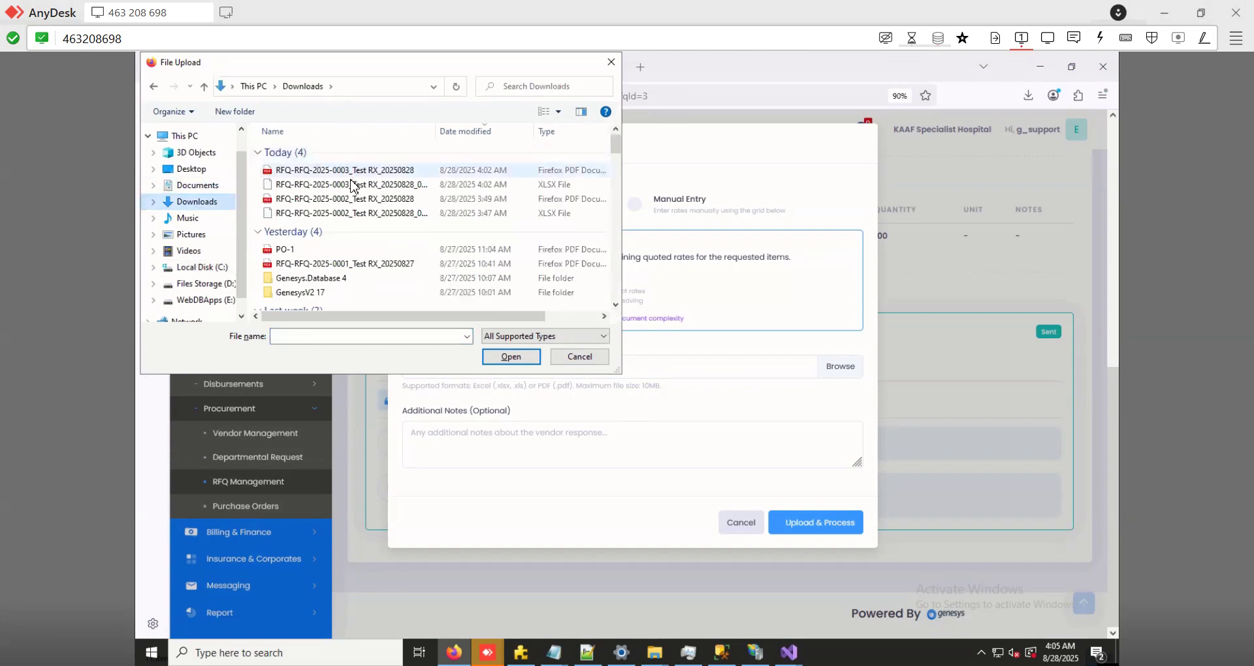
pyautogui.click(358, 185)
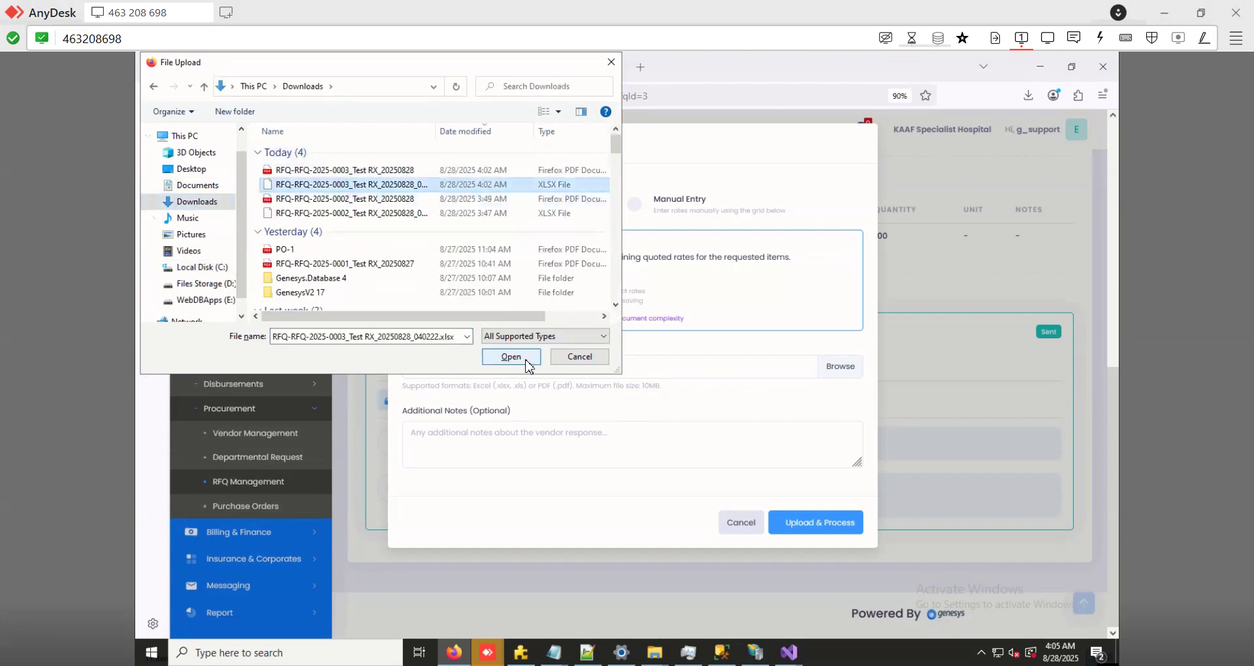
pyautogui.click(510, 357)
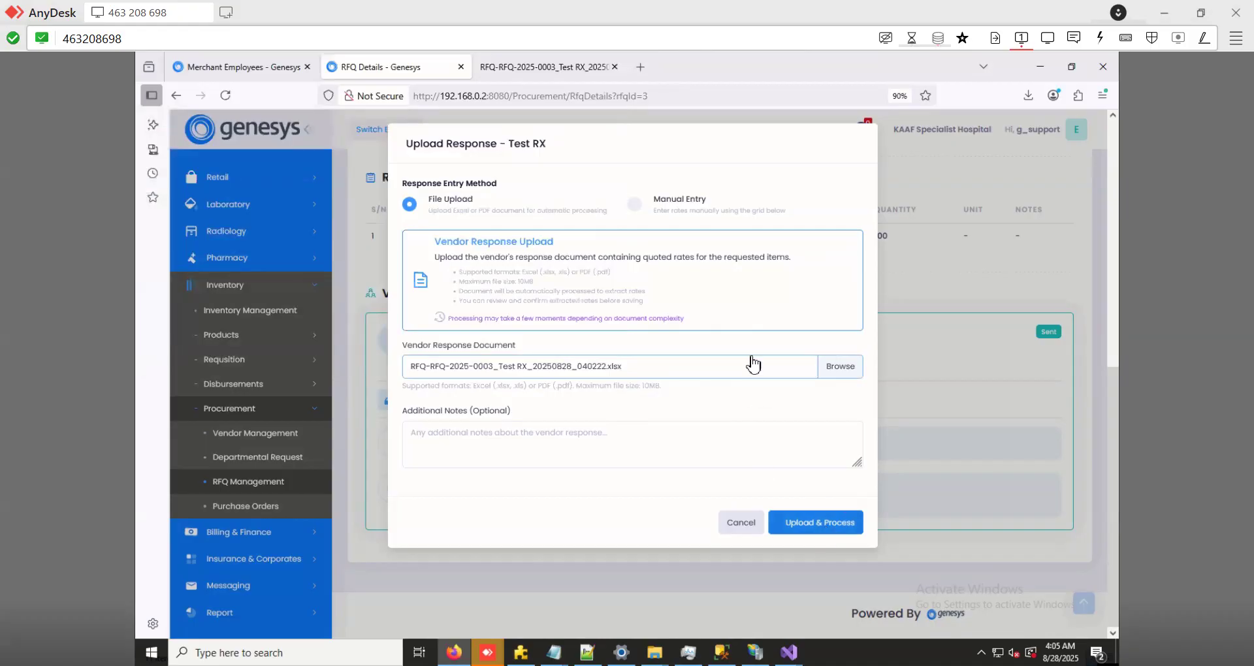
# Look at the manual rate entry form for the vendor response, then return to the File Upload method
pyautogui.click(635, 205)
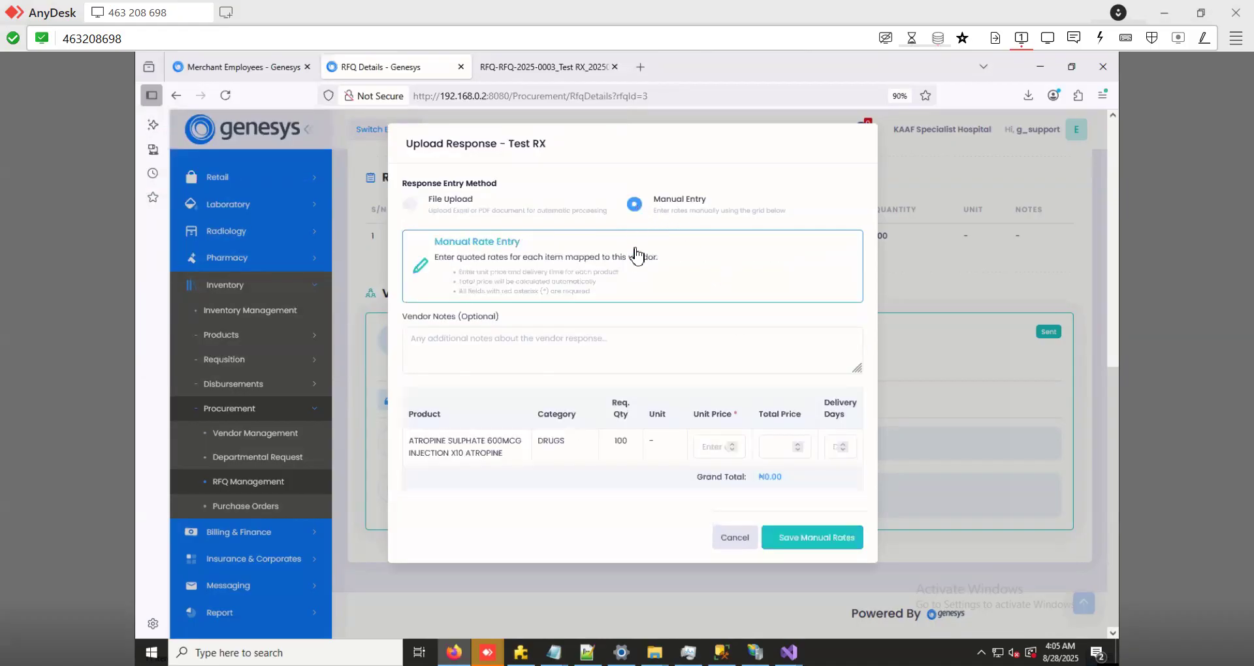
pyautogui.click(711, 448)
pyautogui.click(411, 206)
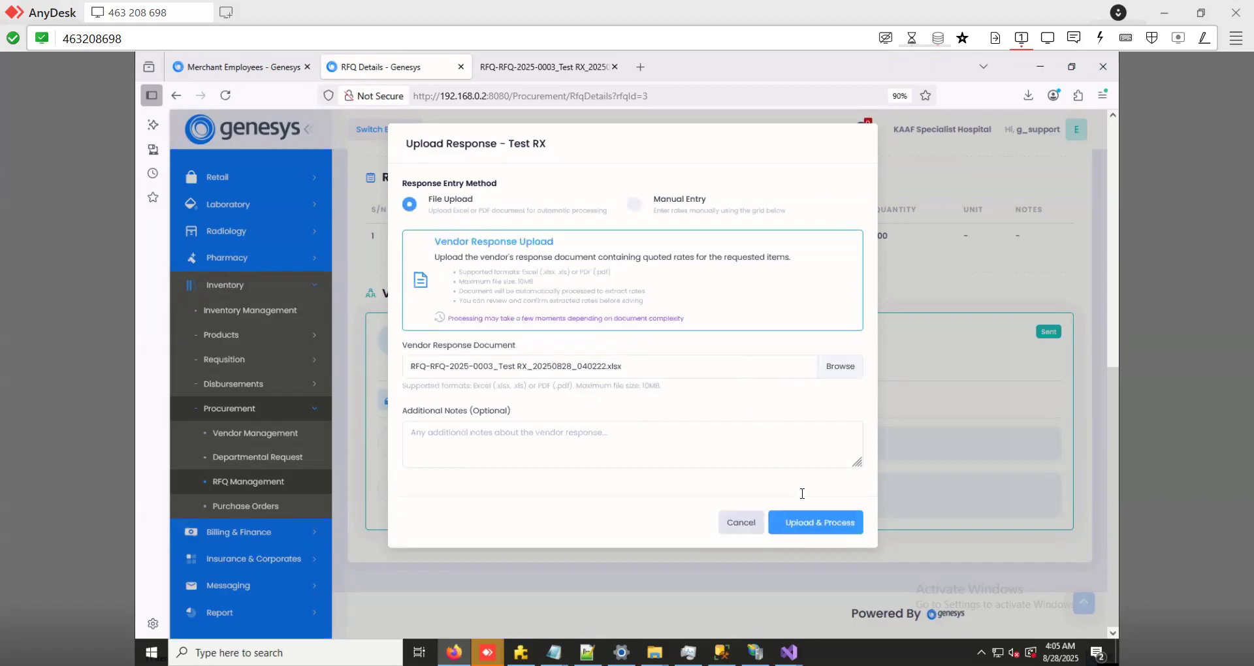
# Upload and process the attached workbook as Test RX's response, and confirm the extracted rates
pyautogui.click(809, 529)
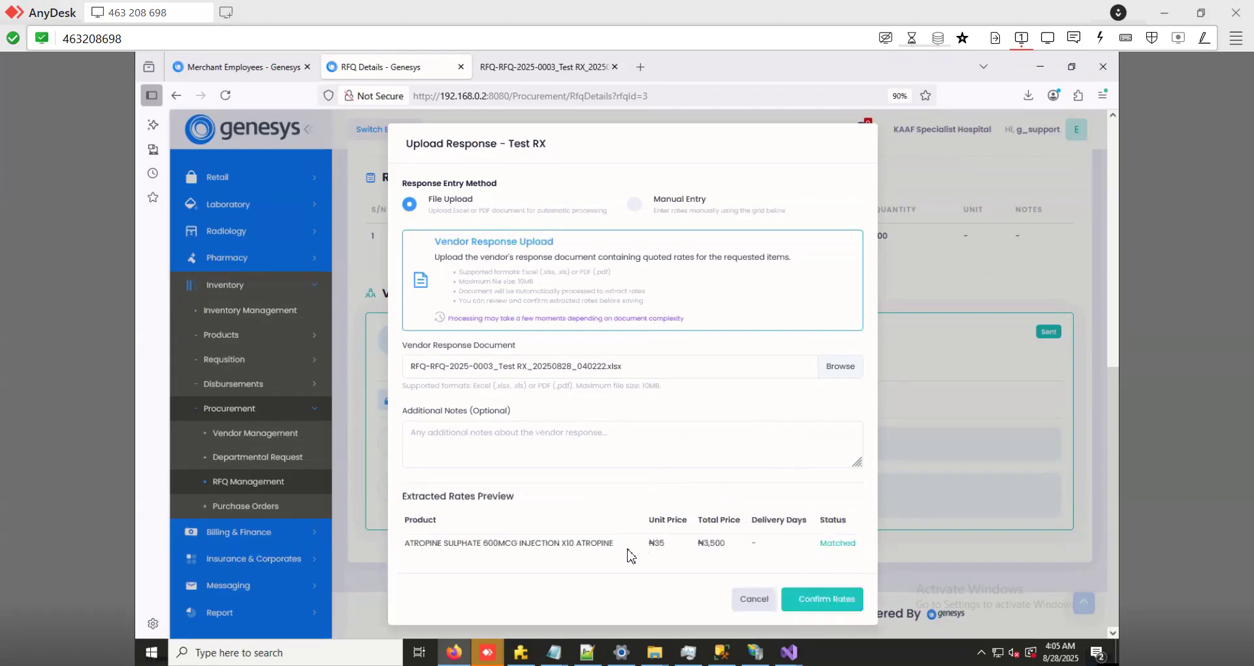
pyautogui.click(823, 591)
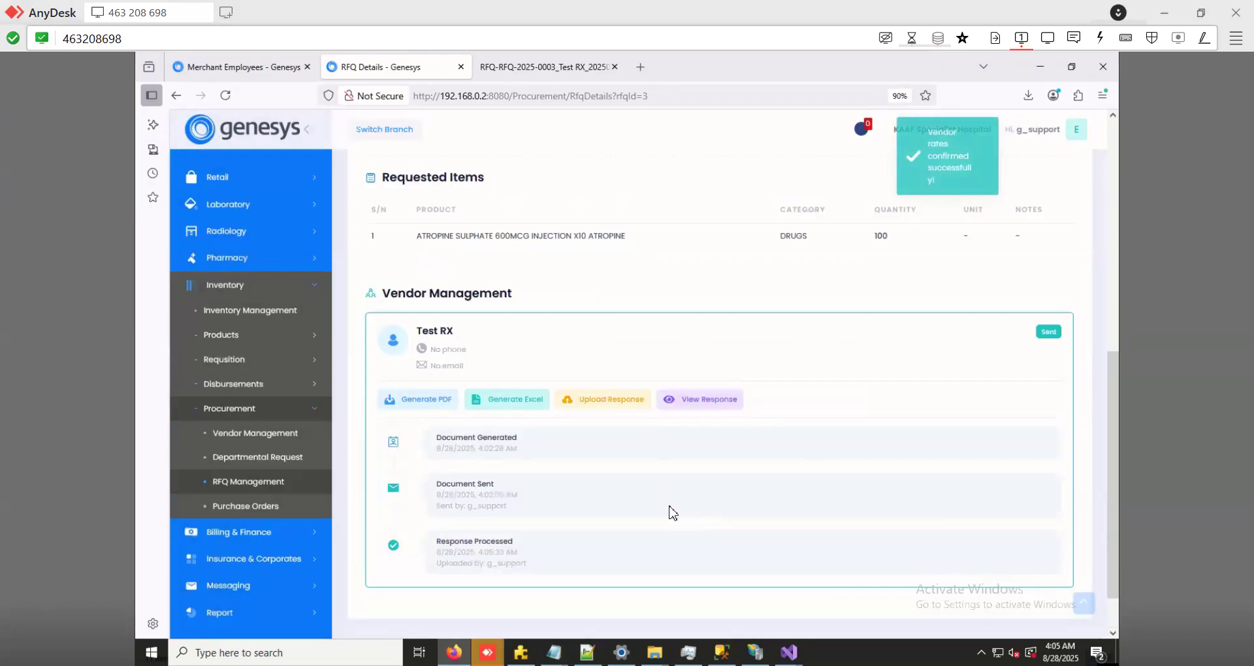
# Review Test RX's document and response timeline, and look at the quoted item and pricing details of its processed response
pyautogui.scroll(-1, 447, 457)
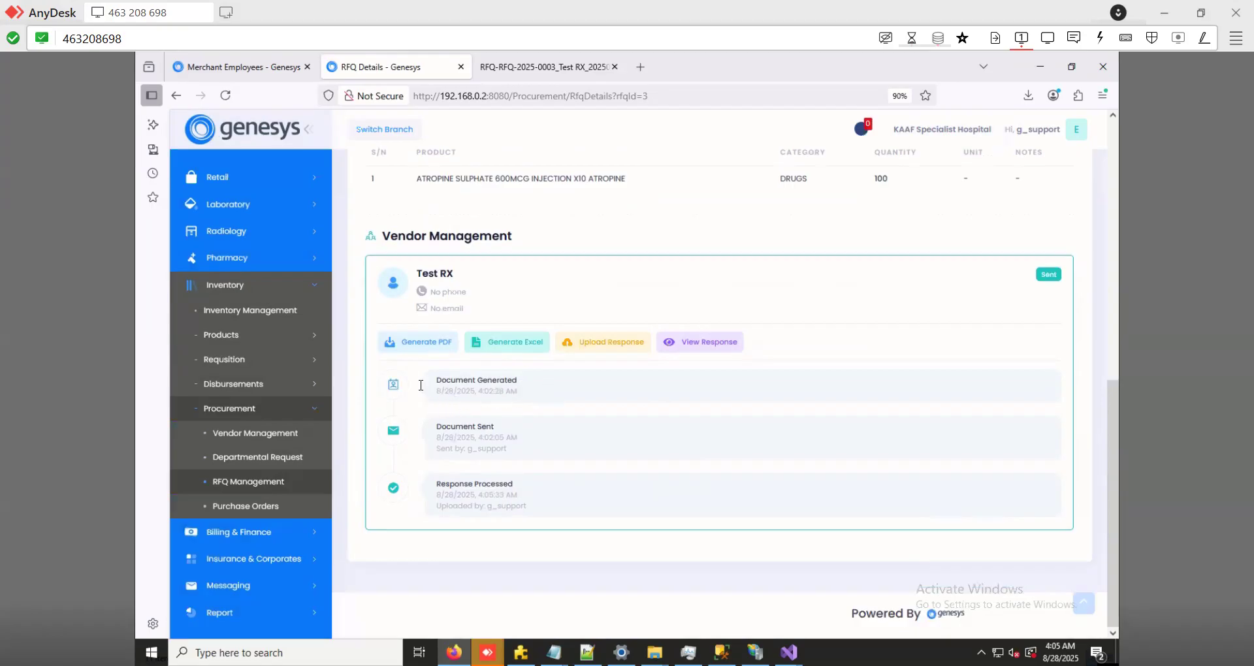
pyautogui.moveTo(512, 448); pyautogui.dragTo(437, 436)
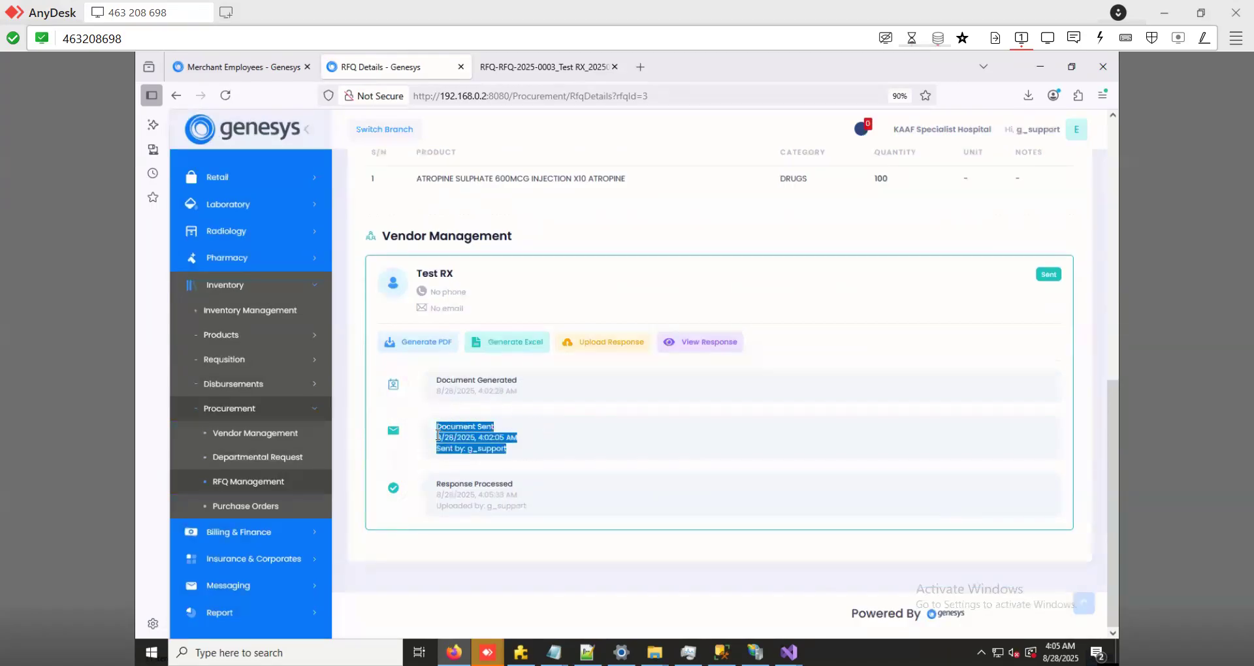
pyautogui.moveTo(521, 507); pyautogui.dragTo(446, 484)
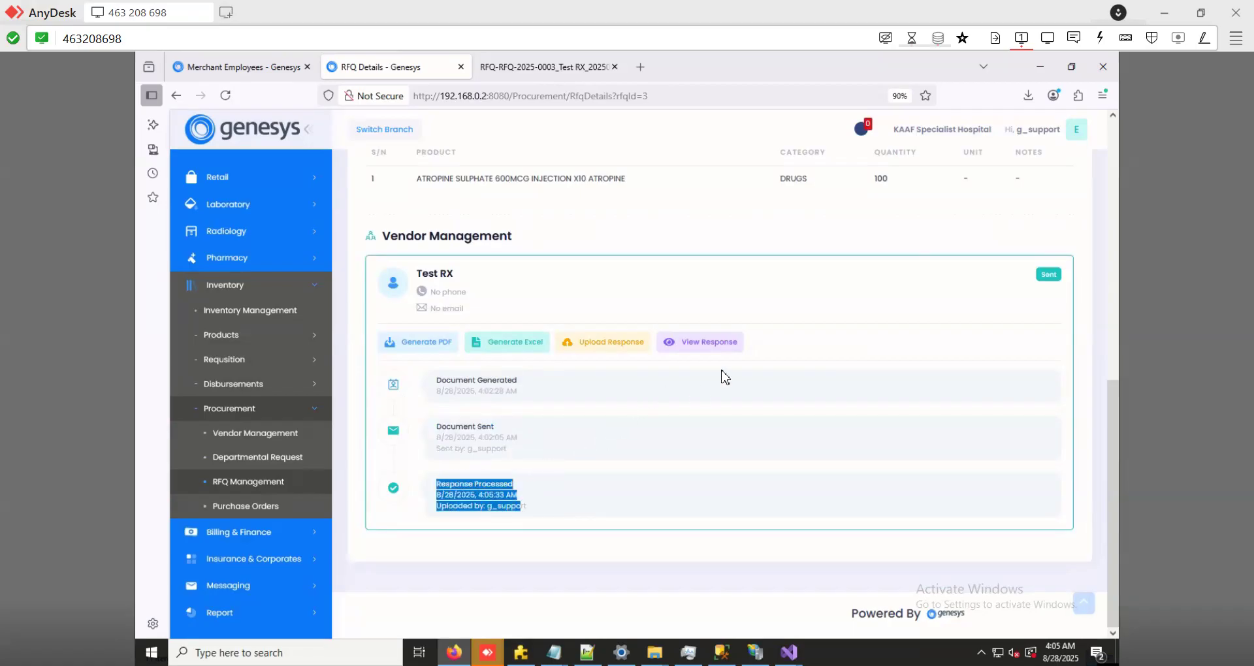
pyautogui.click(716, 341)
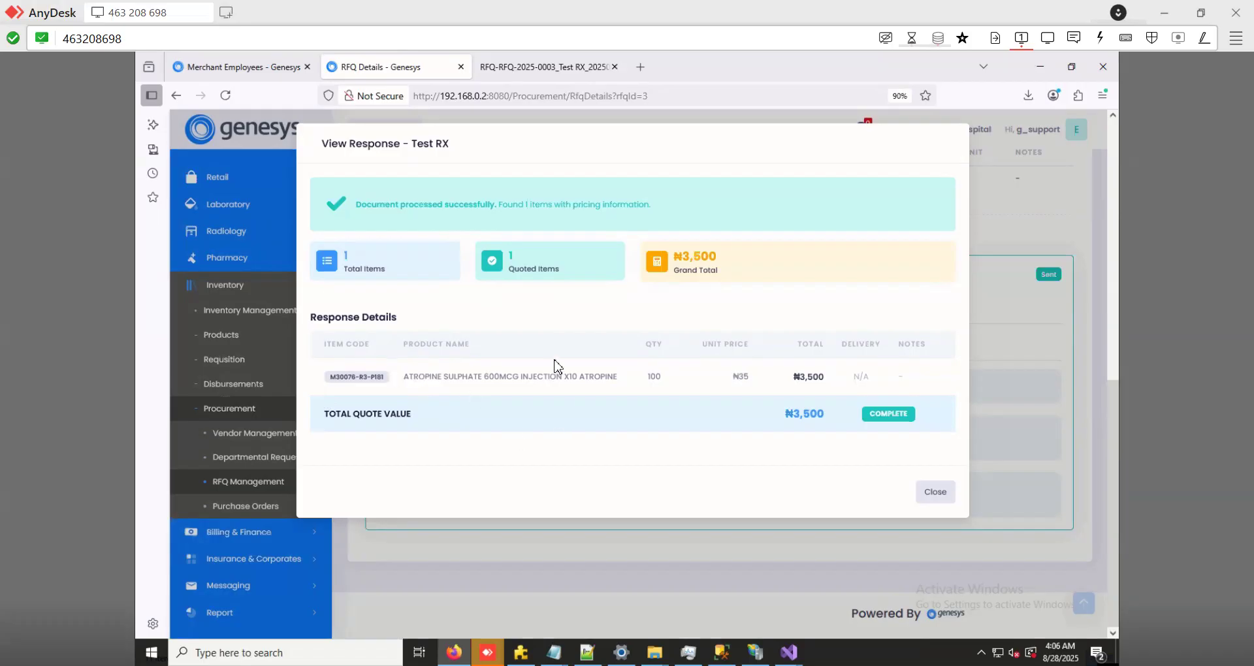
pyautogui.click(930, 500)
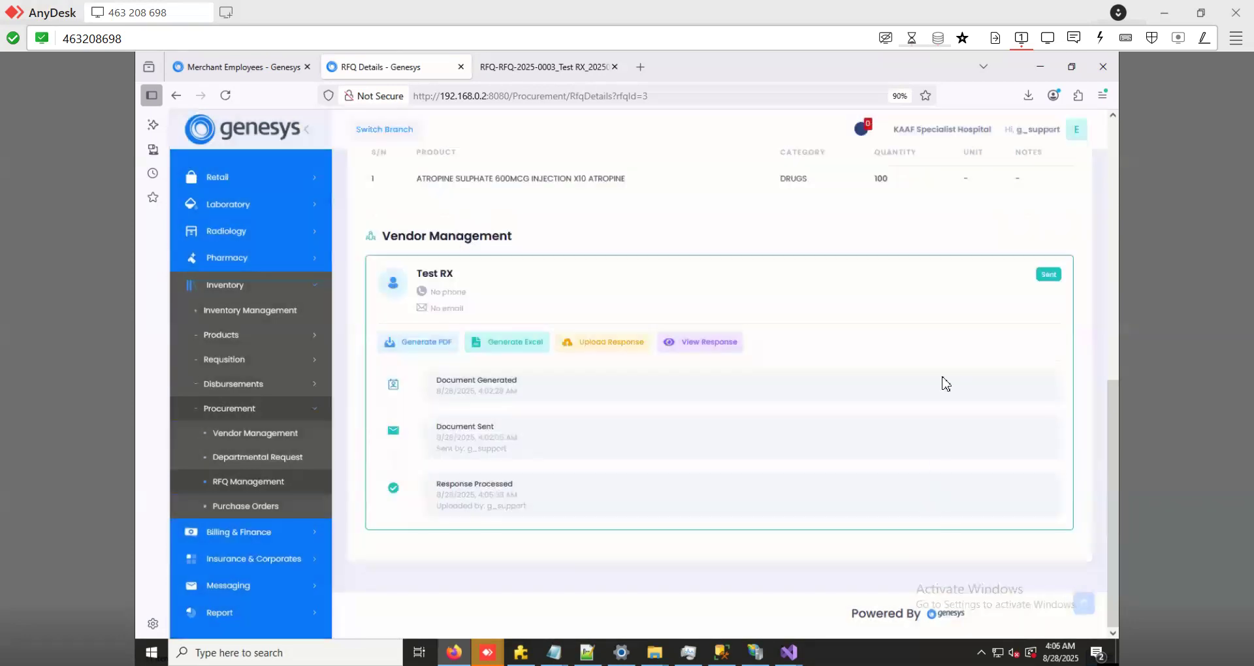
pyautogui.scroll(3, 712, 326)
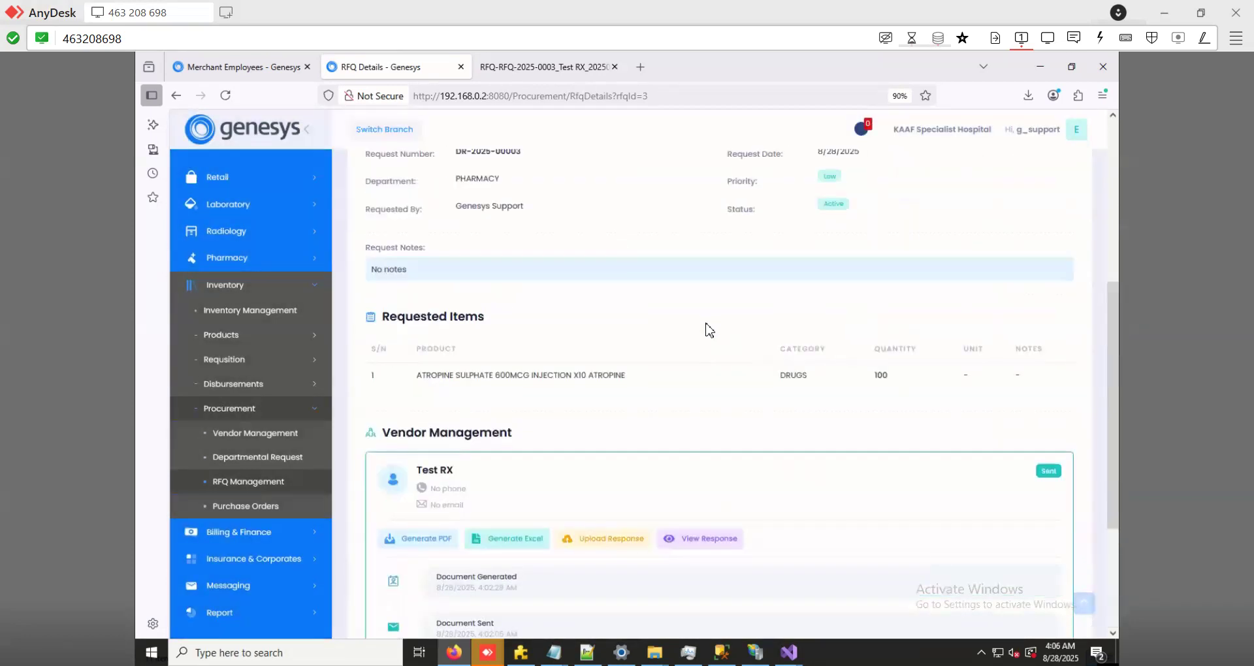
# Check the purchase orders list, and open the details of RFQ-2025-0003 from RFQ Management
pyautogui.click(253, 513)
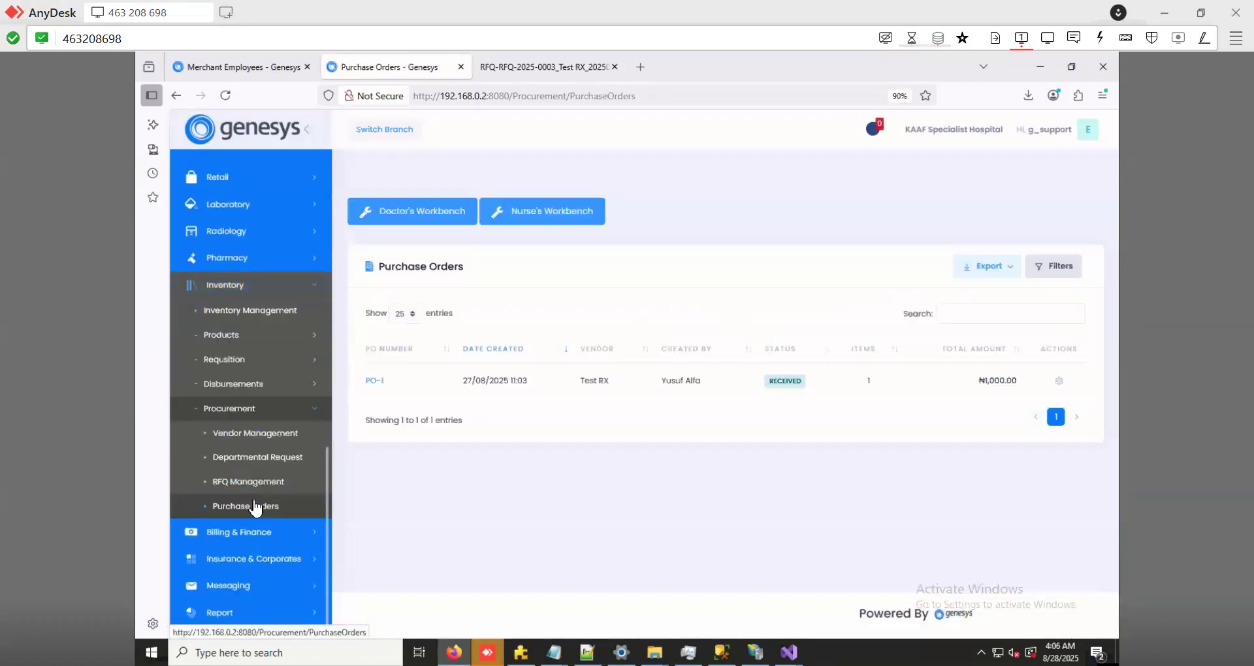
pyautogui.click(251, 483)
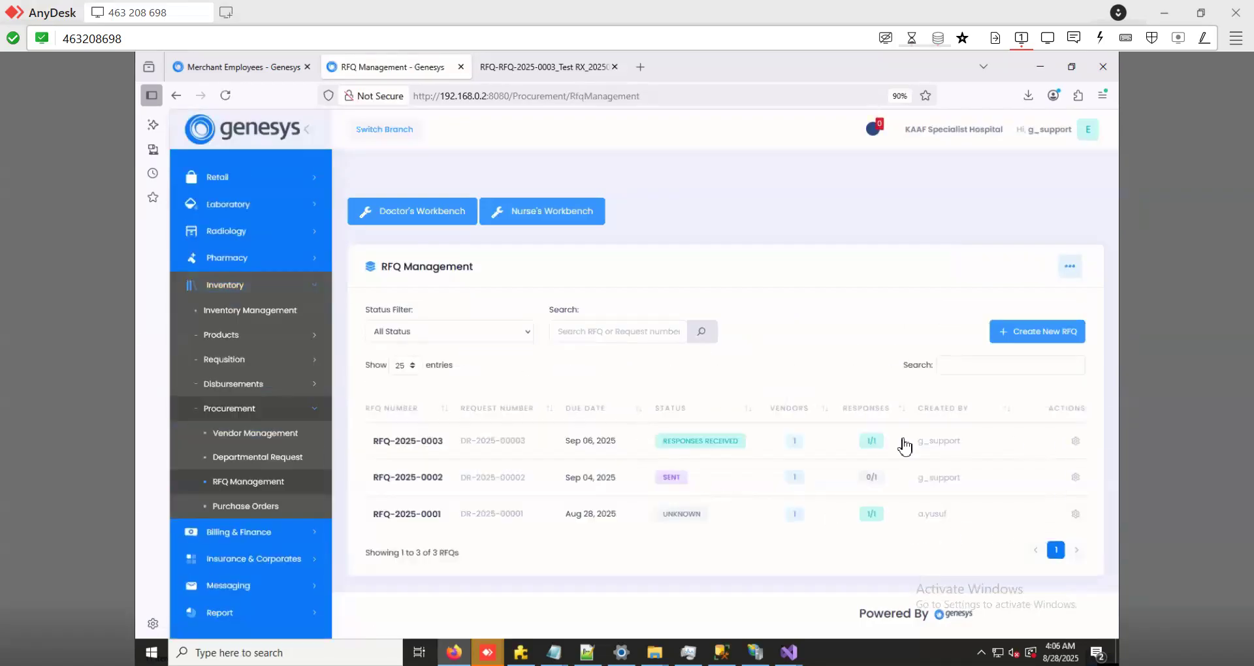
pyautogui.click(1076, 442)
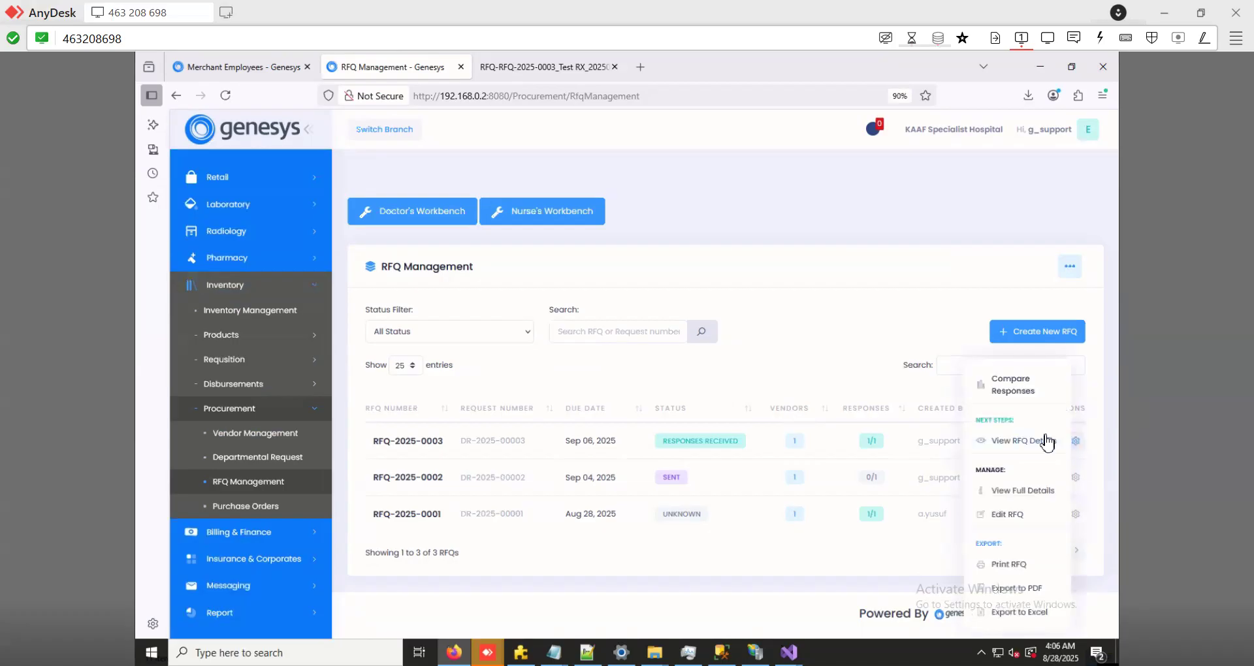
pyautogui.click(1047, 440)
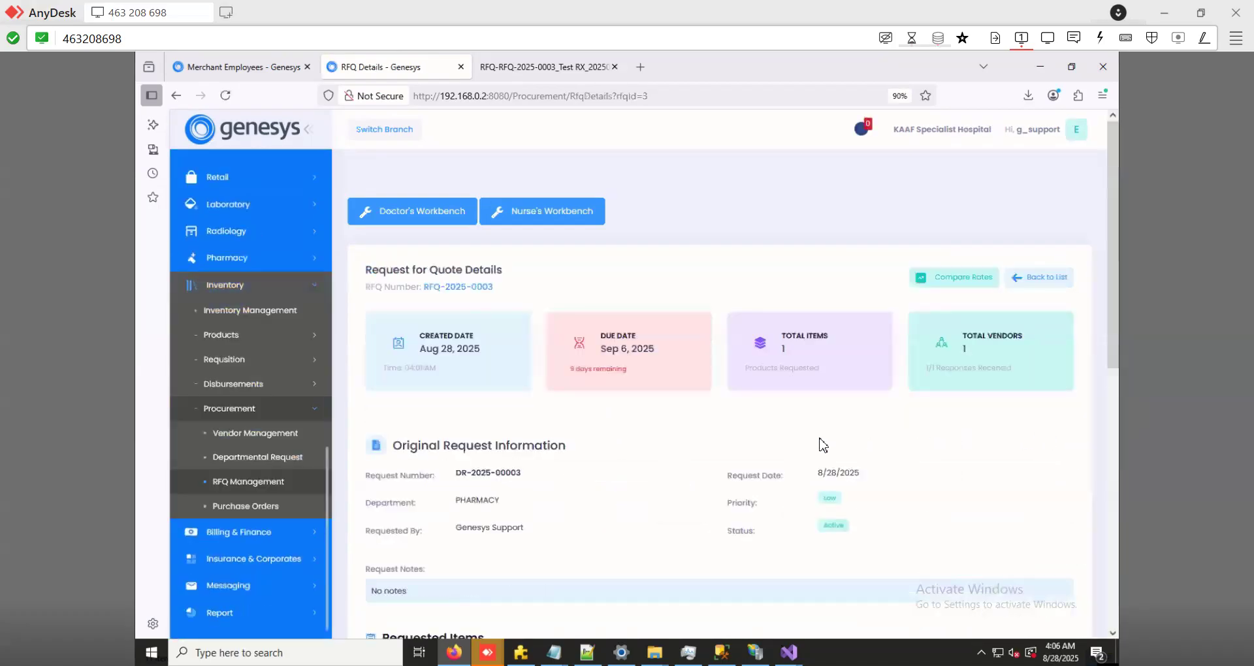
# Examine the summary, original request information, requested items and vendor management sections of RFQ-2025-0003
pyautogui.scroll(-8, 821, 446)
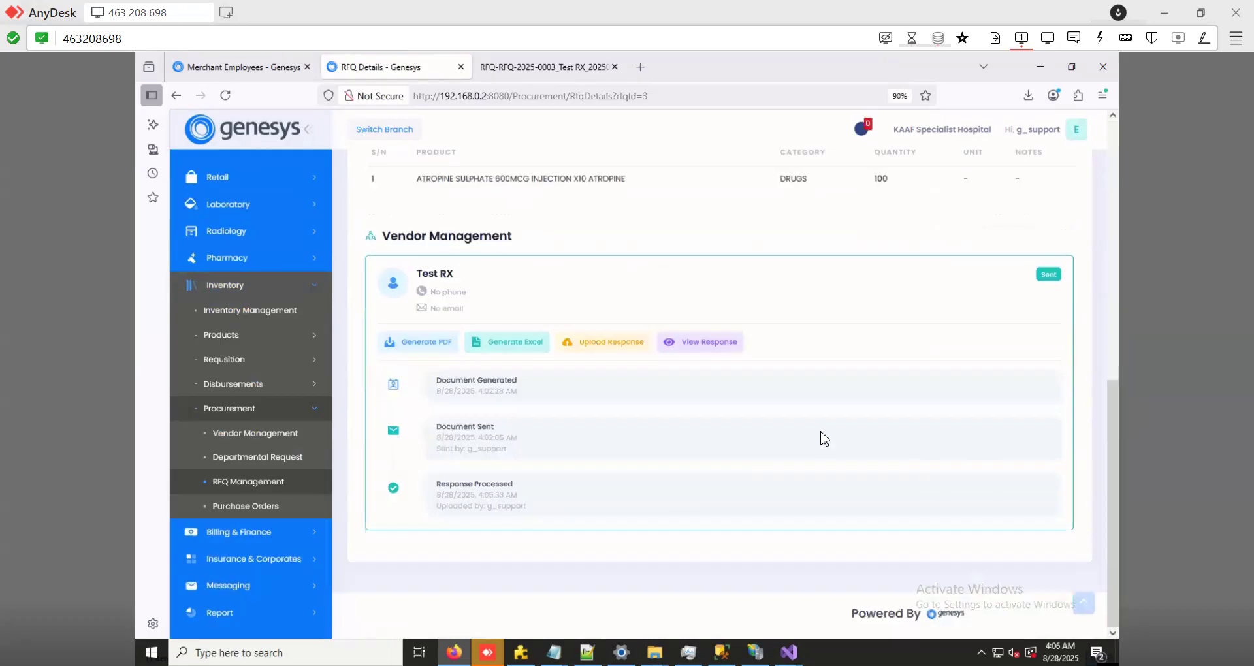
pyautogui.scroll(6, 816, 439)
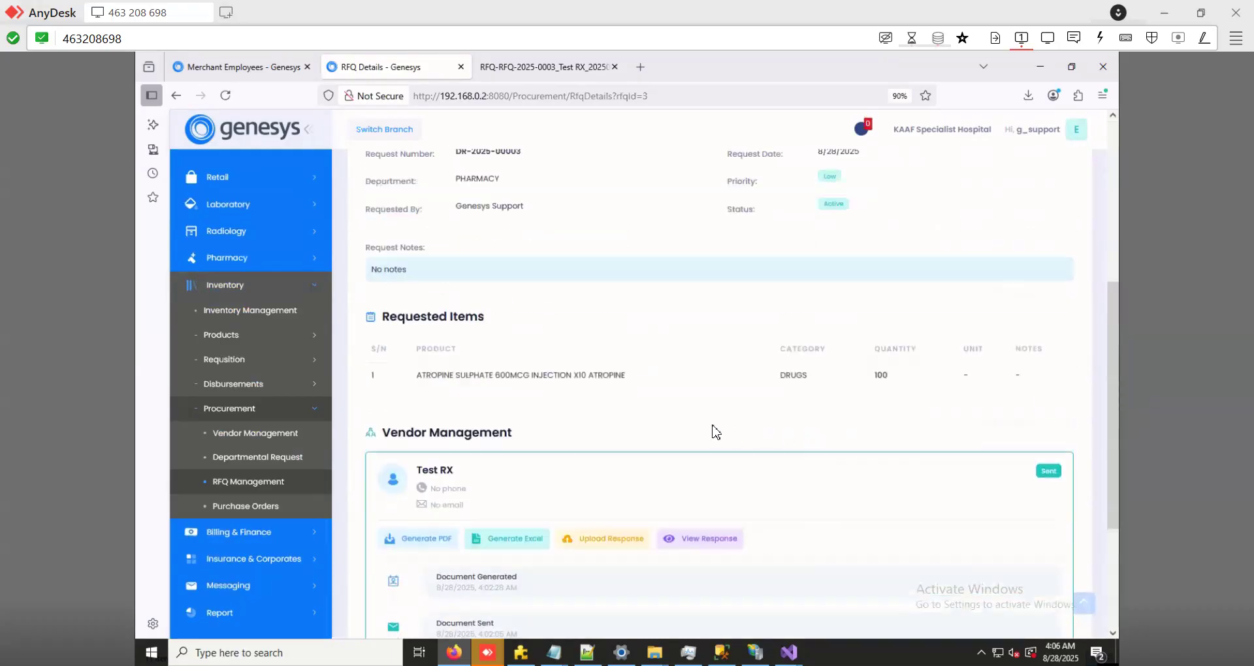
pyautogui.scroll(1, 719, 433)
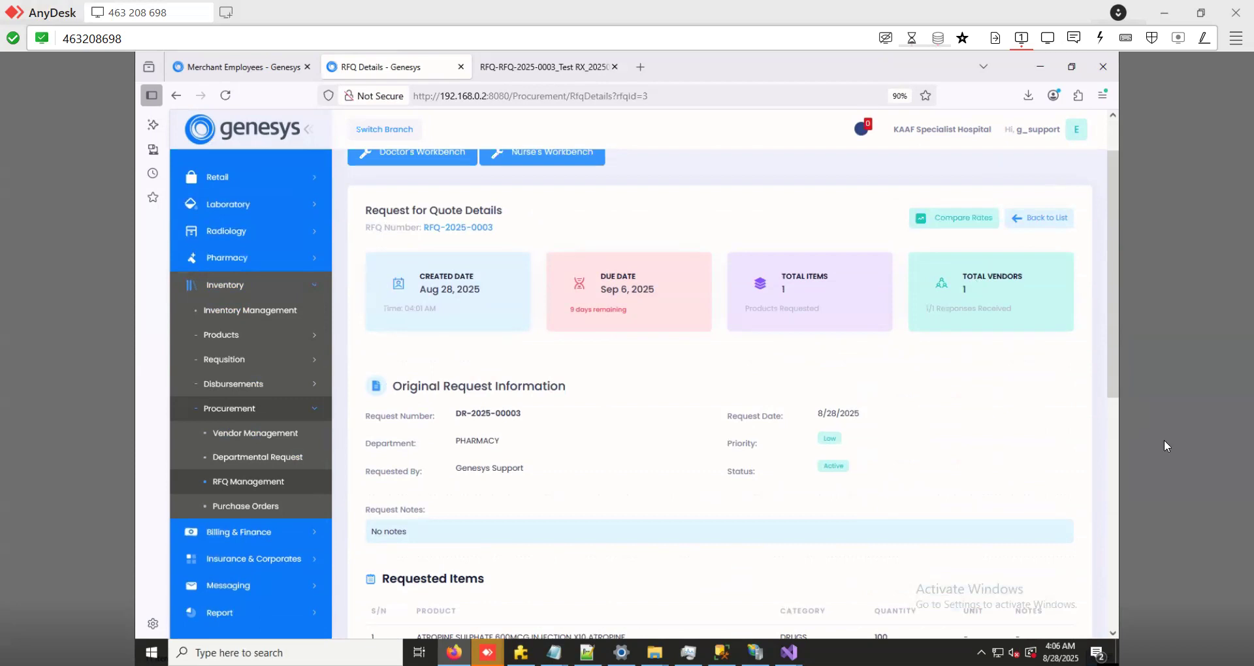
pyautogui.scroll(1, 719, 392)
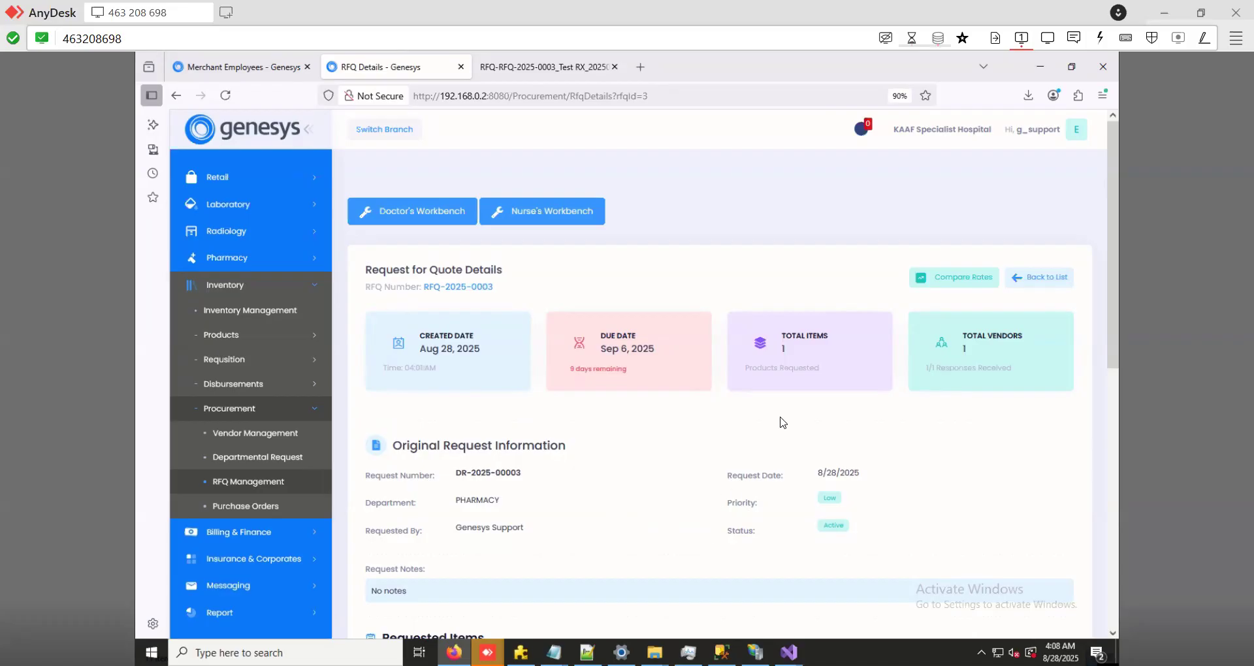
pyautogui.scroll(-2, 751, 450)
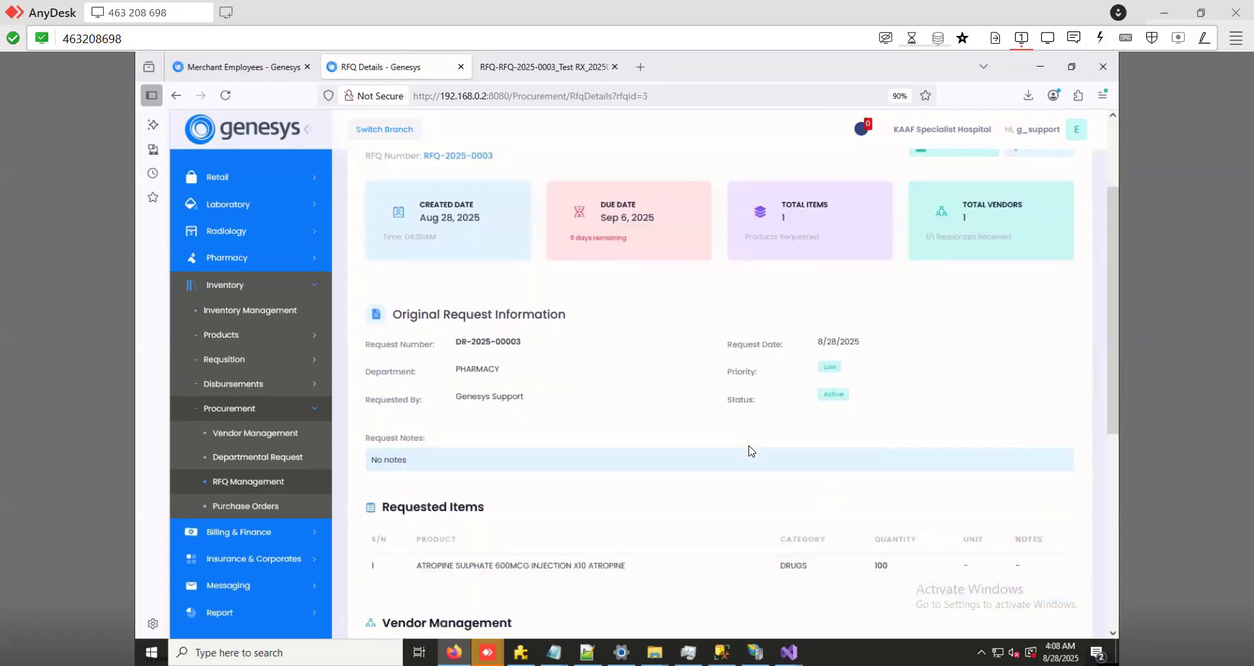
pyautogui.scroll(-3, 750, 451)
pyautogui.scroll(3, 753, 444)
pyautogui.scroll(2, 756, 444)
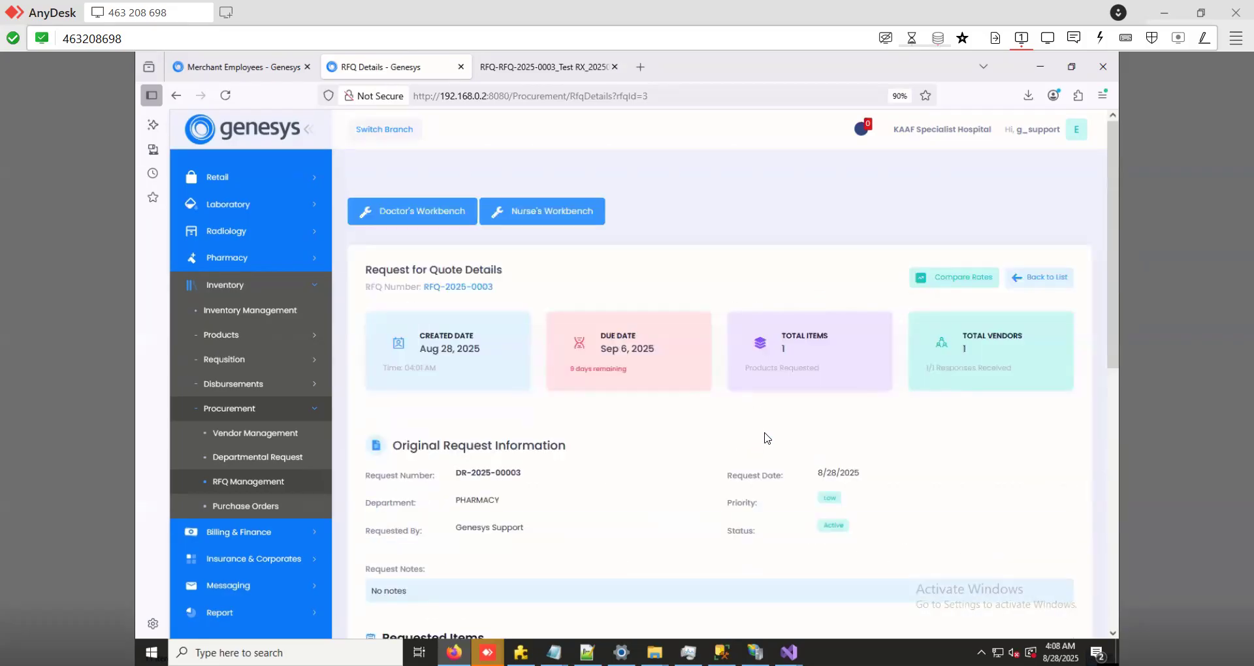
# Compare the rates for RFQ-2025-0003 item by item and save Test RX as the vendor for the atropine sulphate injection
pyautogui.click(942, 281)
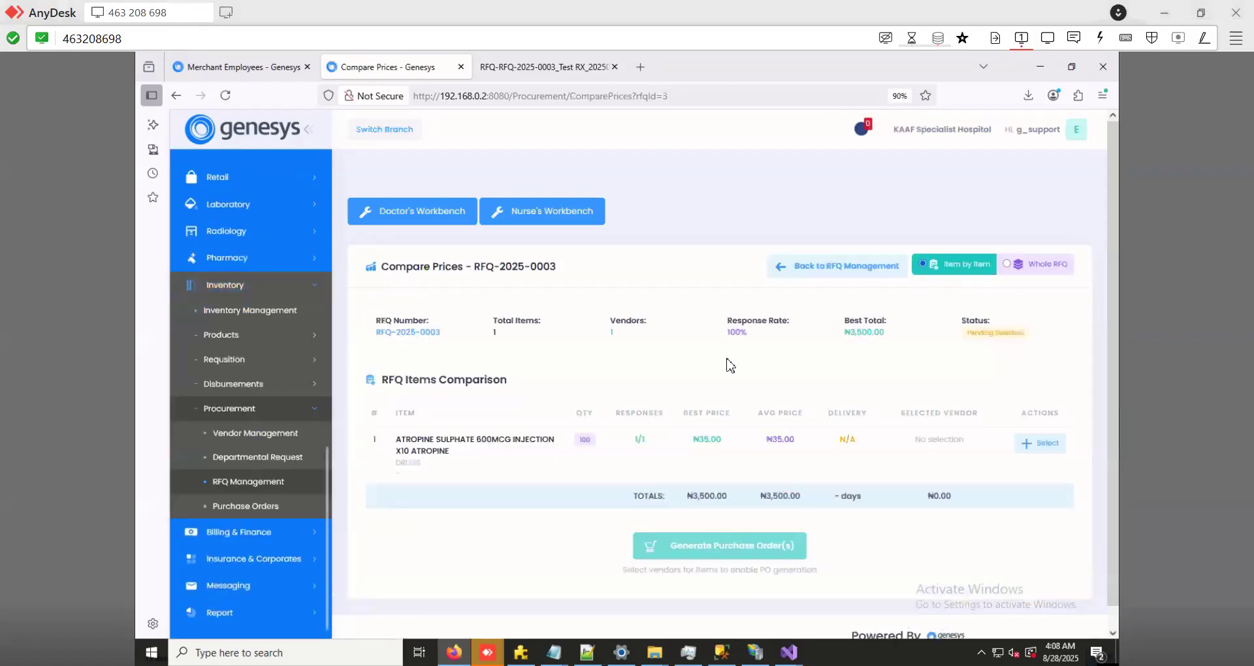
pyautogui.scroll(-1, 713, 361)
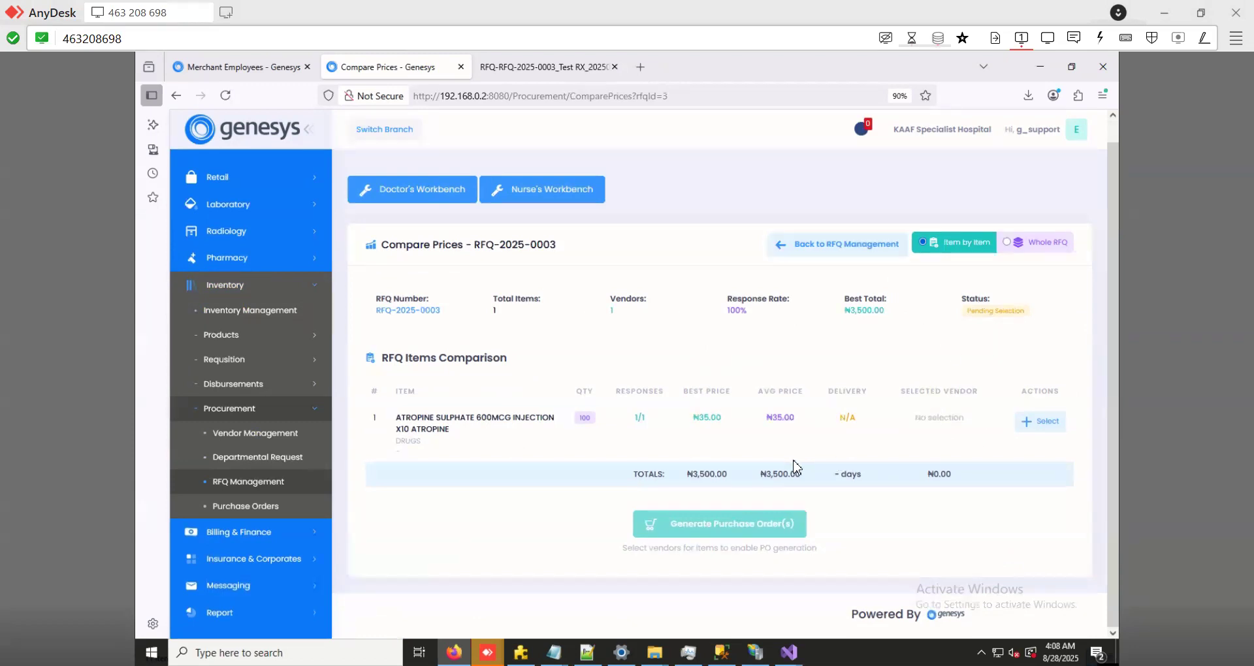
pyautogui.click(1039, 424)
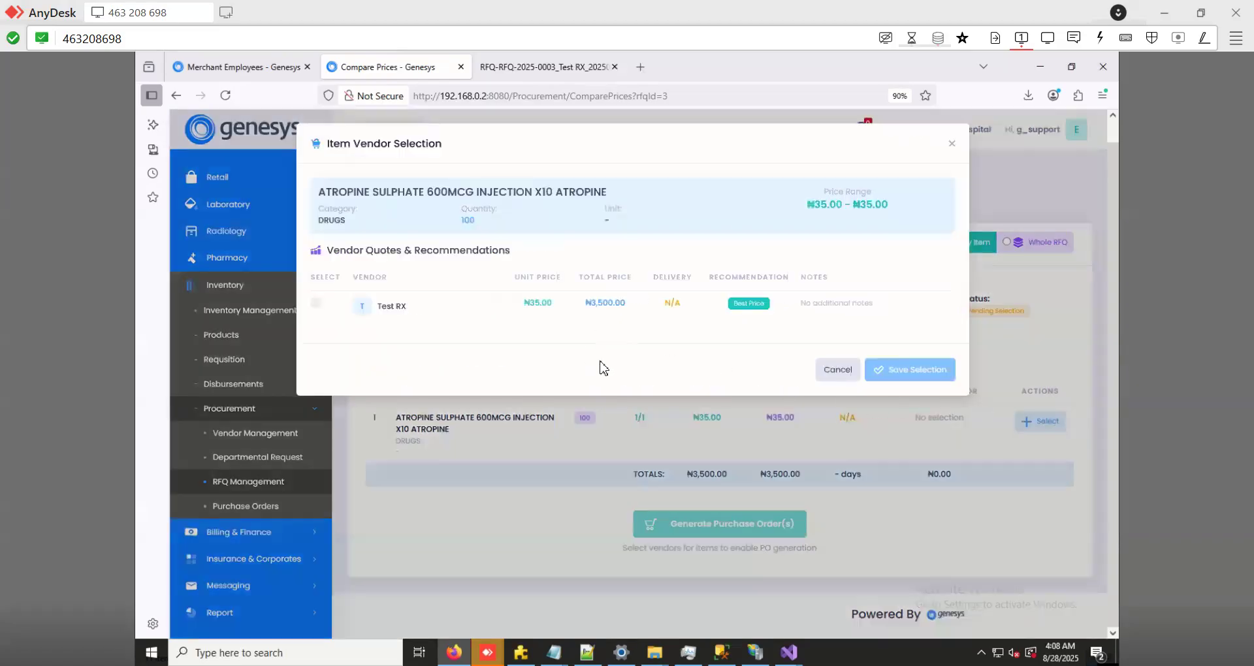
pyautogui.click(316, 304)
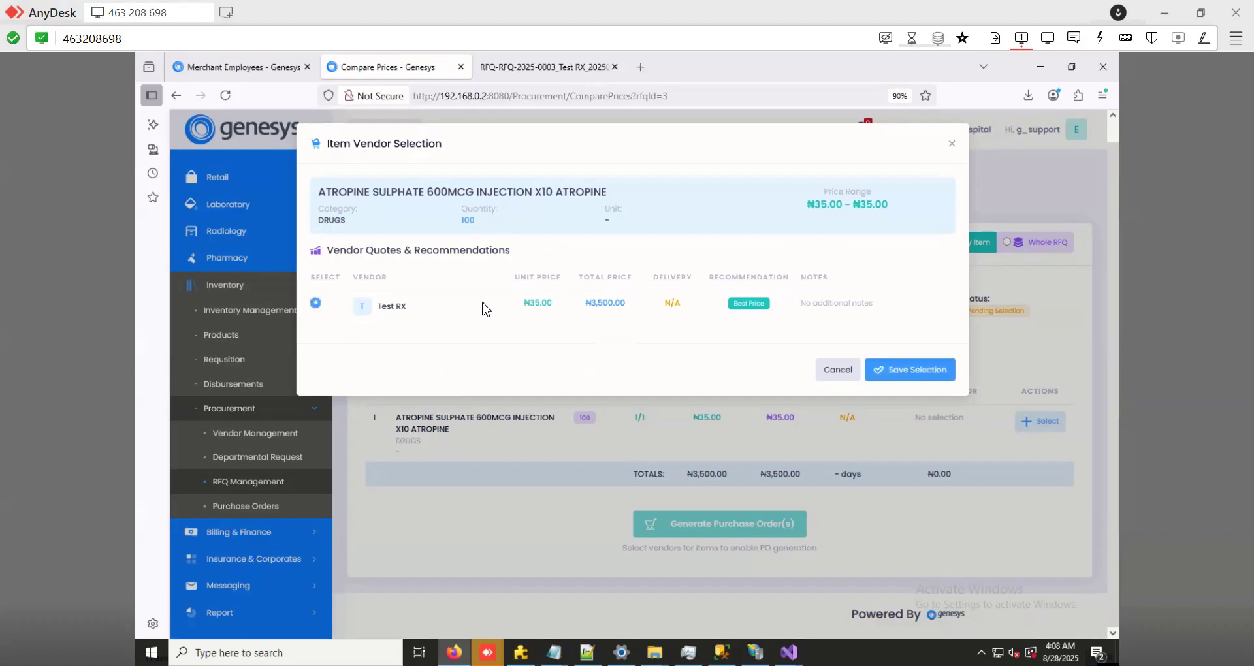
pyautogui.click(917, 370)
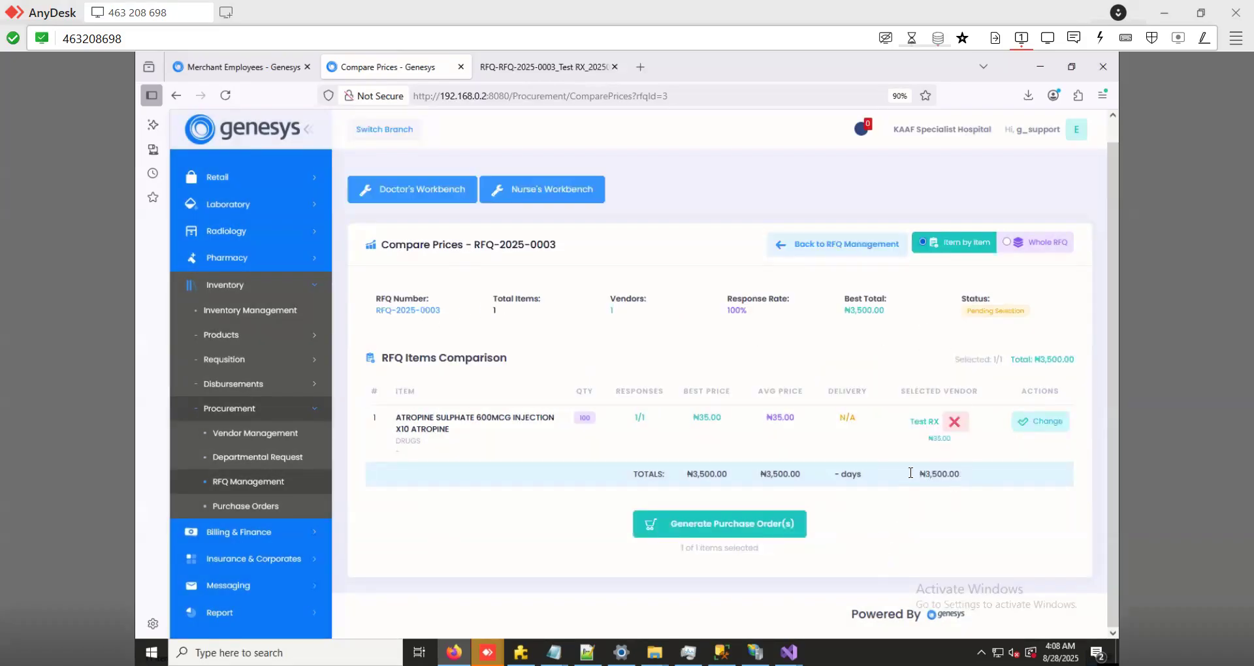
# Generate the purchase order for the Test RX selection, with PO notifications to selected vendors left on
pyautogui.click(699, 535)
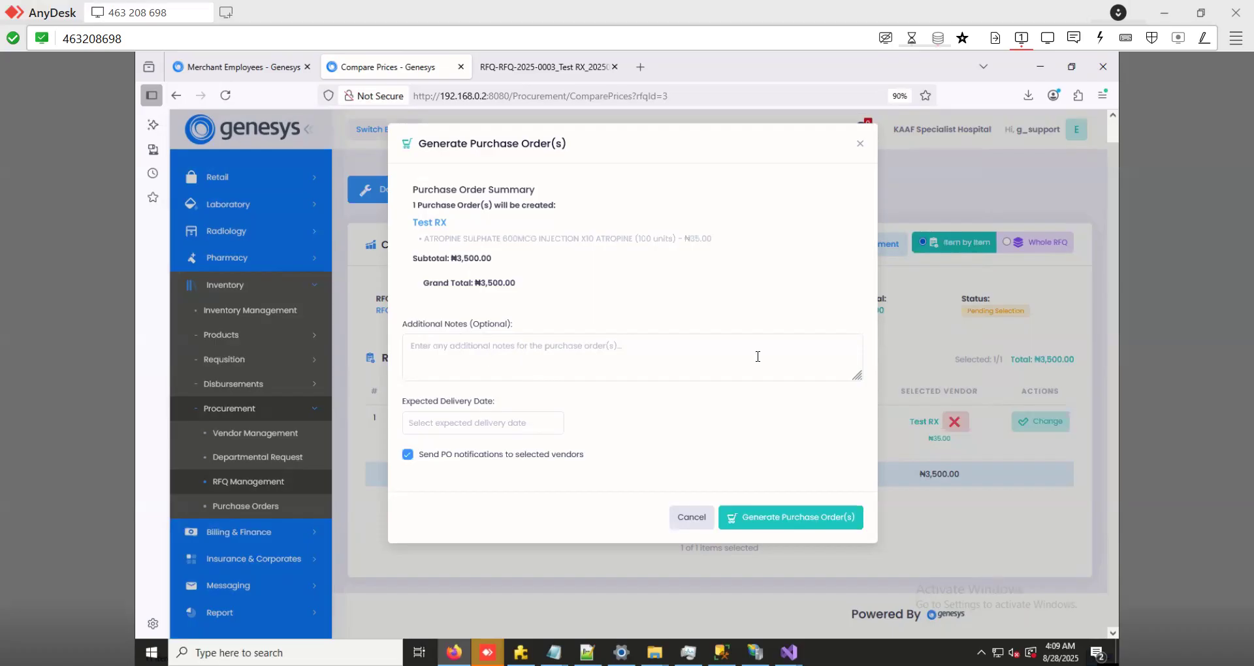
pyautogui.click(775, 521)
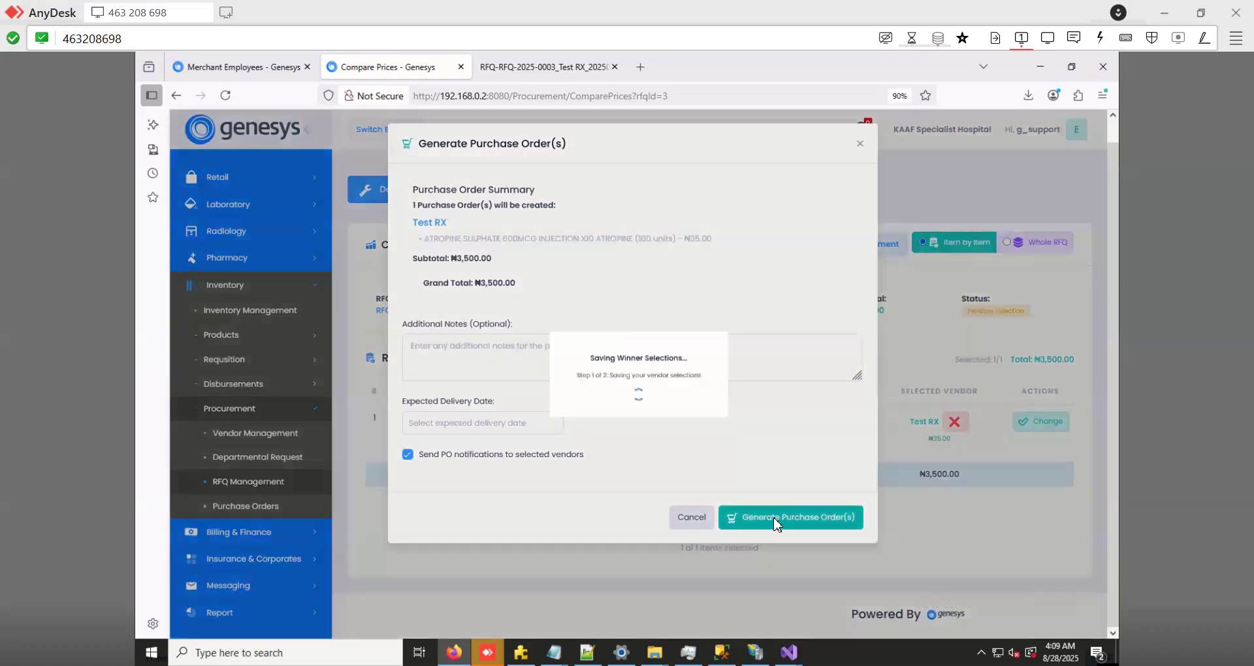
pyautogui.click(644, 441)
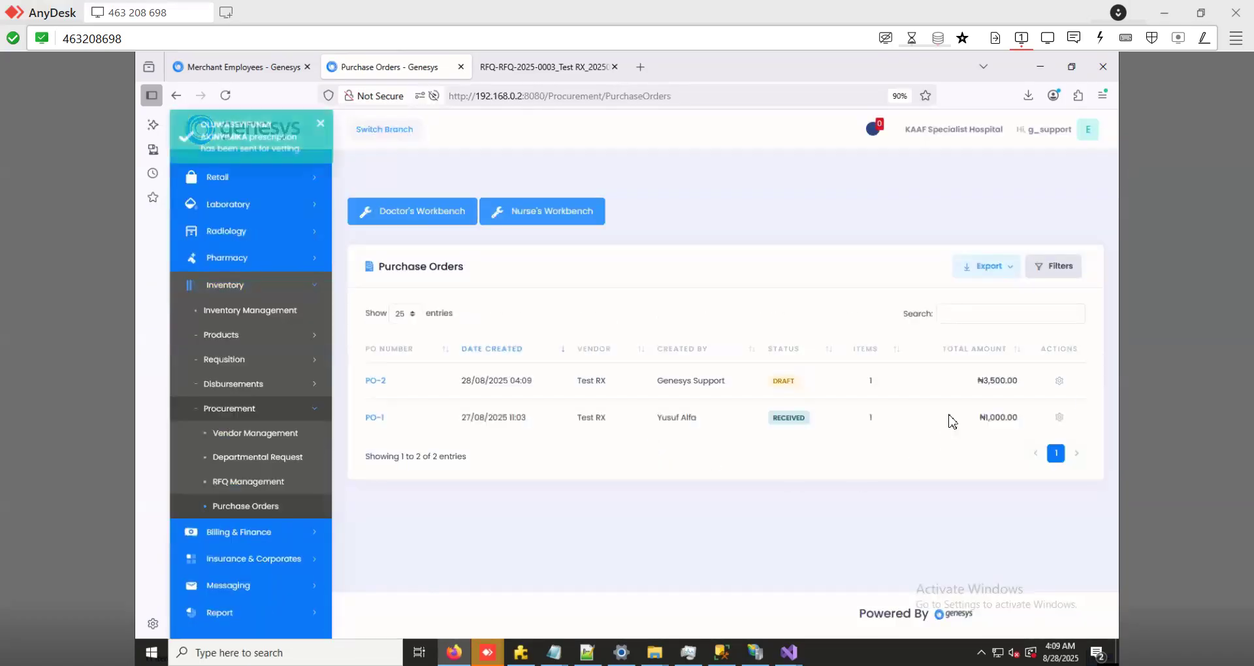
# Send purchase order PO-2 to the vendor using the Manual Email (Generate PDF only) method, generating its PDF and updating its status
pyautogui.click(1063, 387)
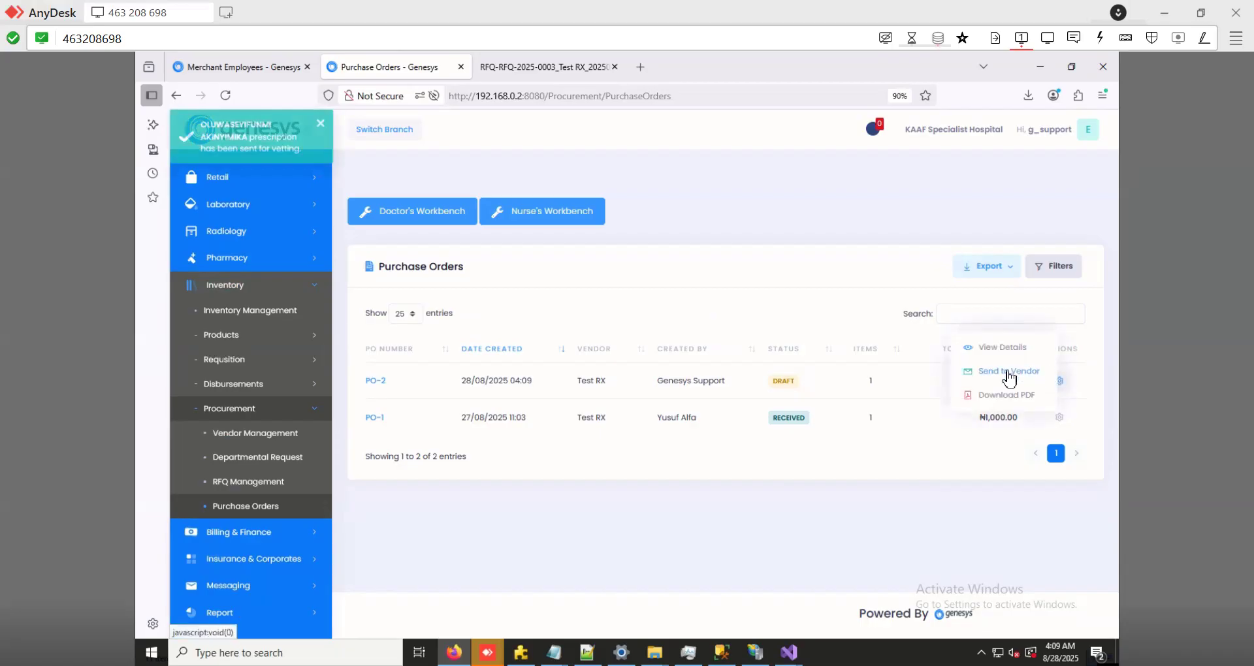
pyautogui.click(1009, 378)
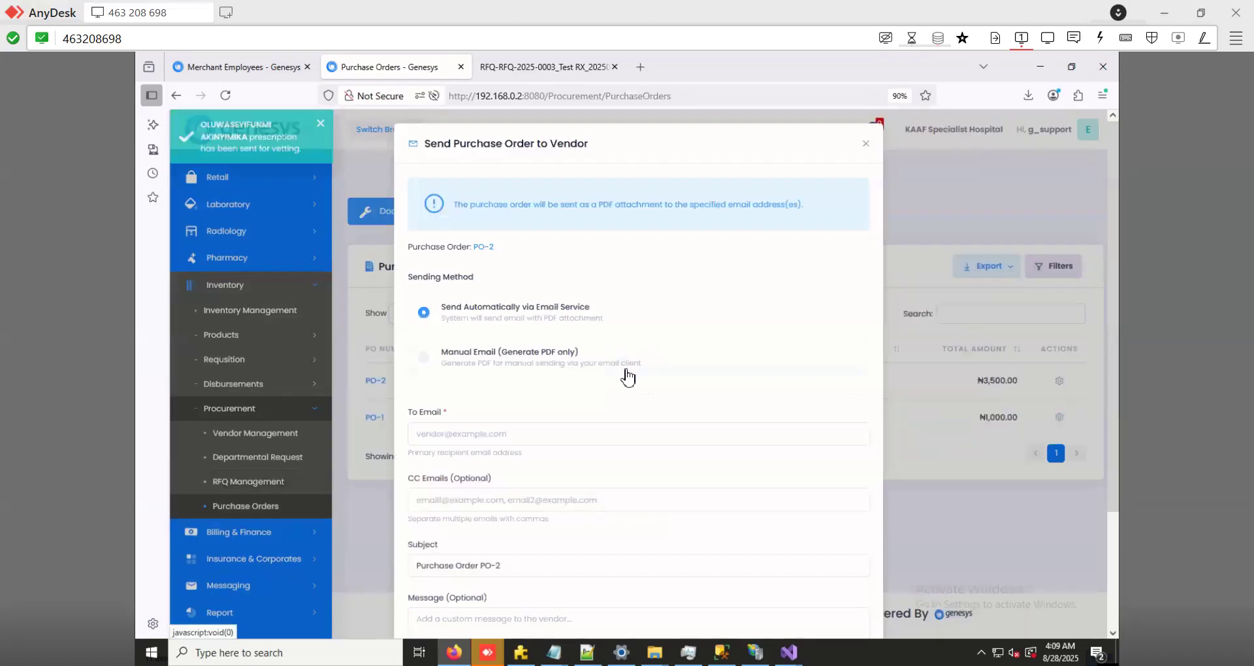
pyautogui.scroll(-2, 626, 376)
pyautogui.scroll(2, 603, 395)
pyautogui.scroll(-2, 703, 385)
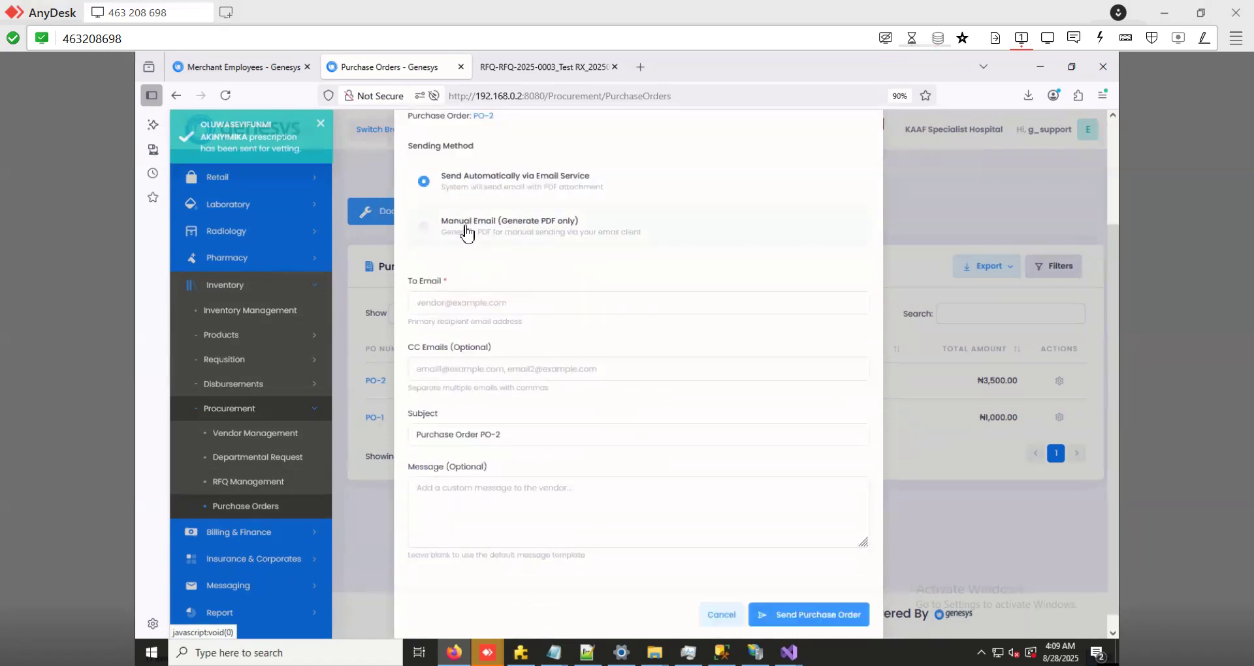
pyautogui.click(466, 233)
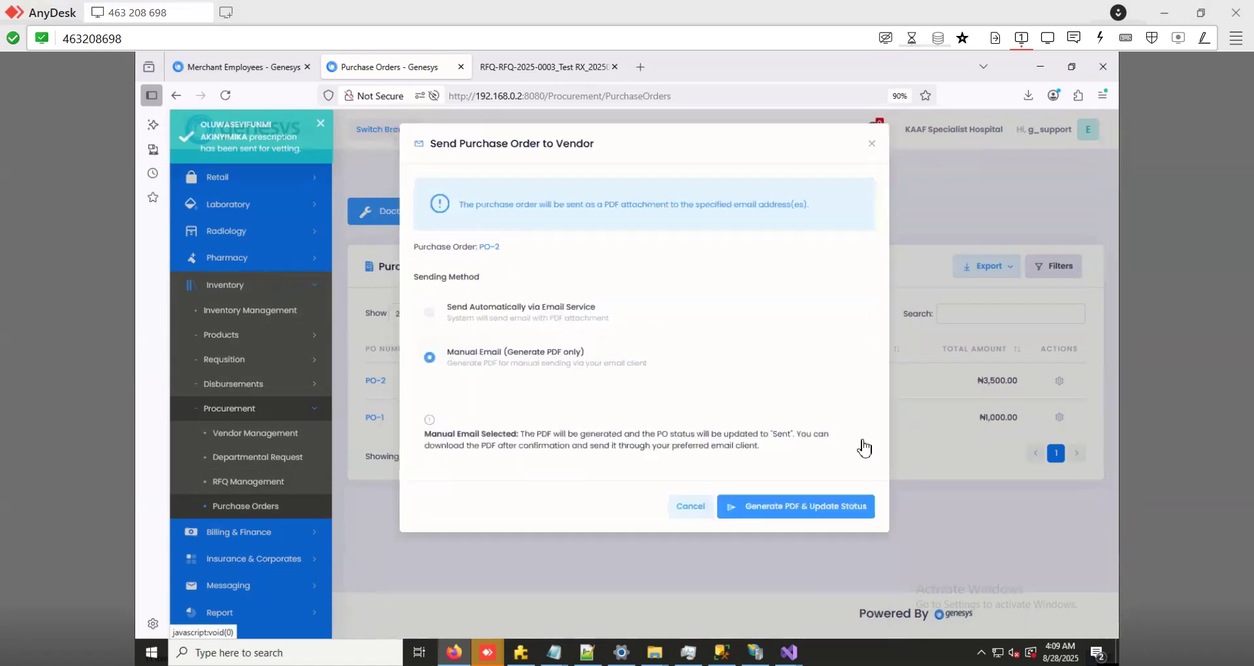
pyautogui.click(461, 311)
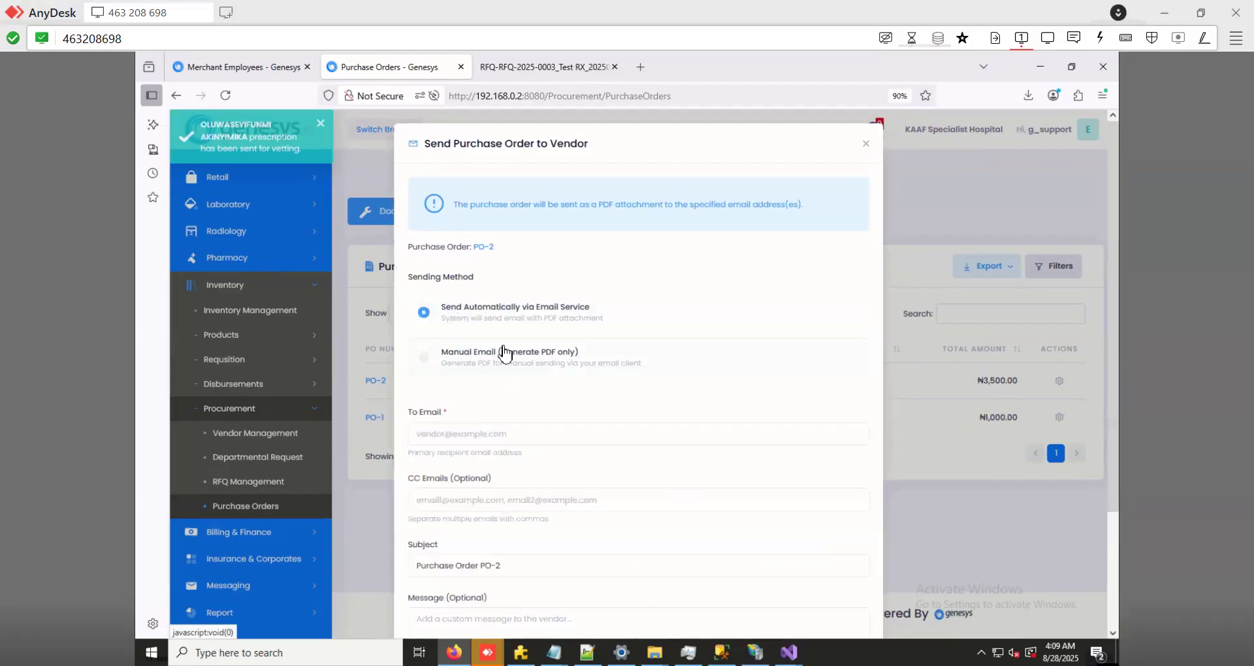
pyautogui.click(506, 352)
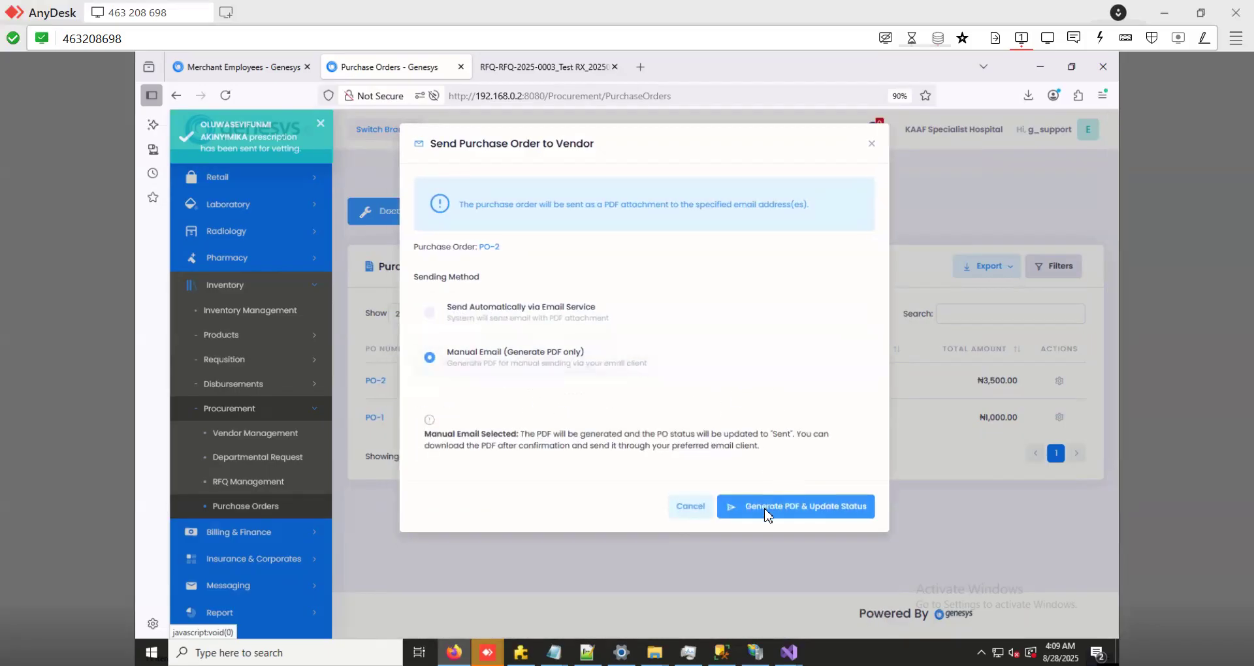
pyautogui.click(766, 516)
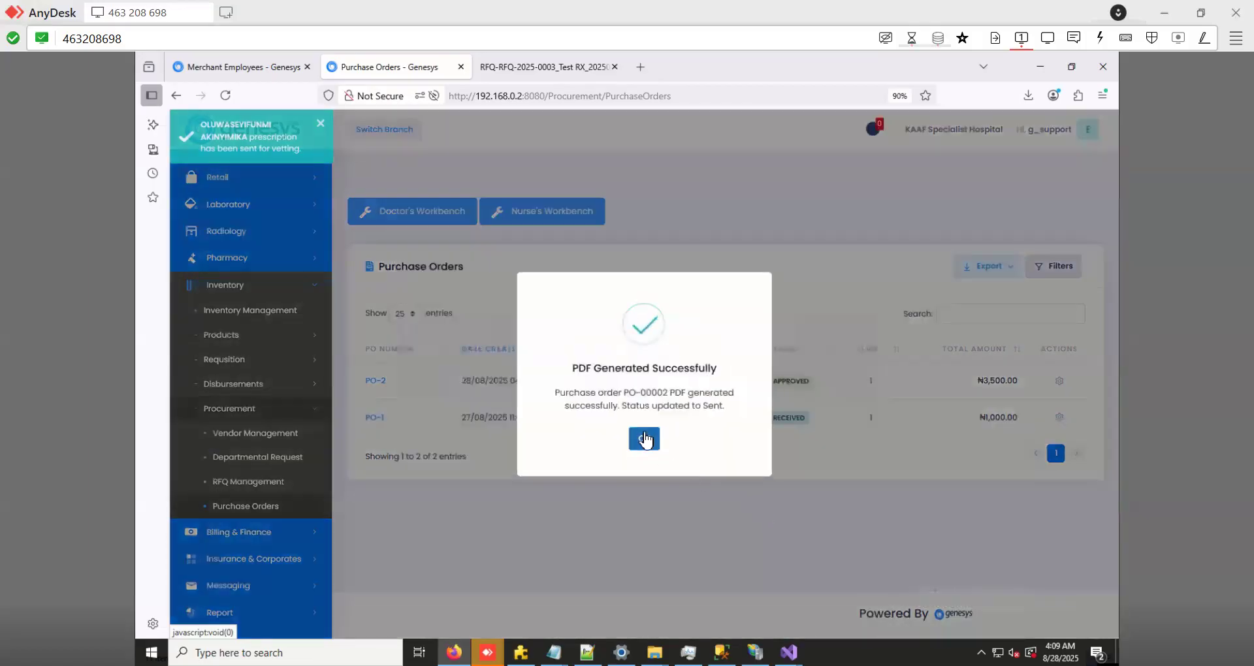
pyautogui.click(643, 435)
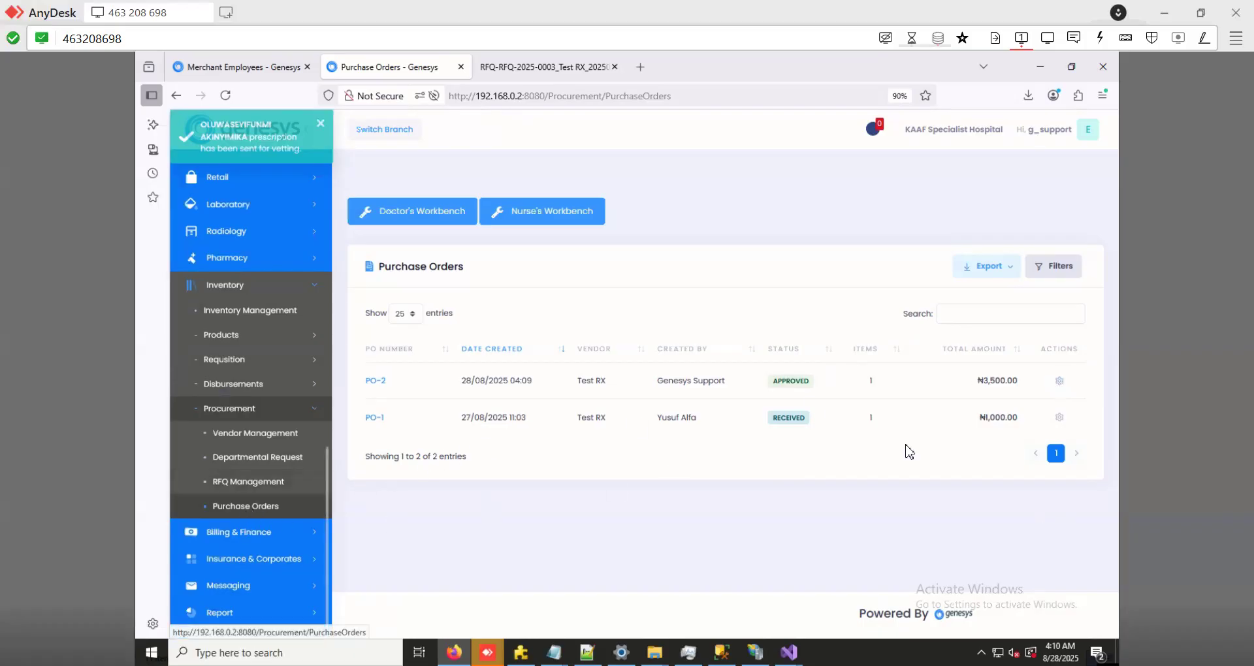
# Start receiving goods for purchase order PO-2 and set the receiving store to Main Store - KAAF Specialist Hospital
pyautogui.click(1060, 384)
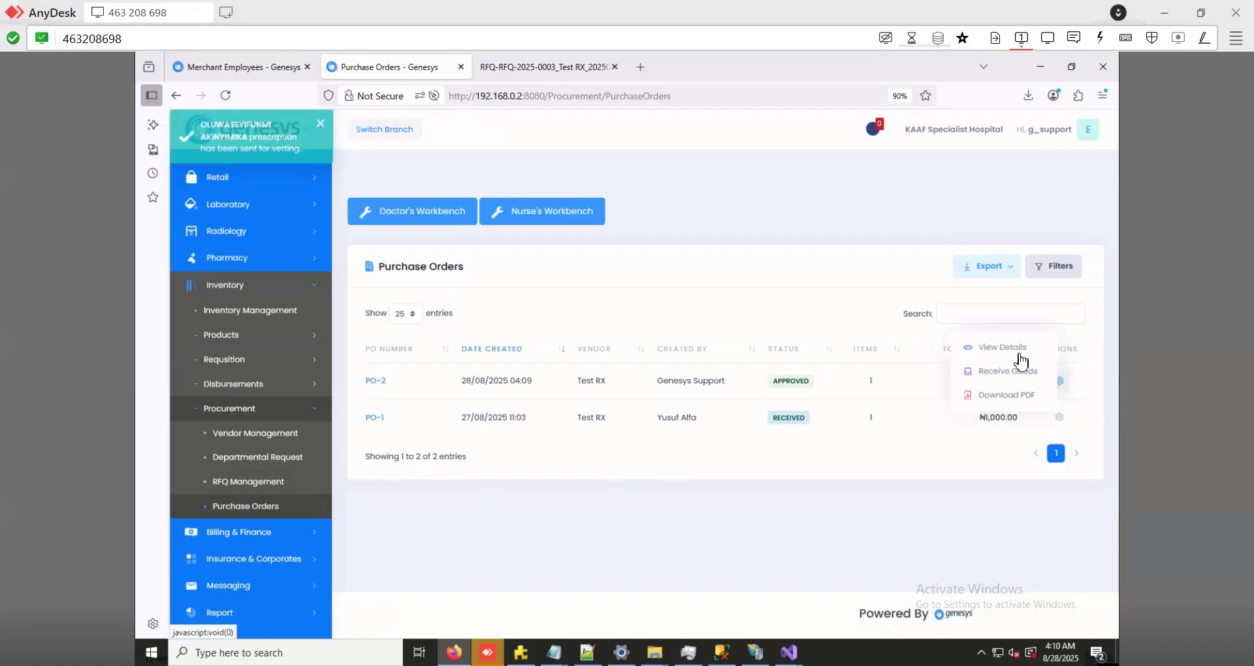
pyautogui.click(995, 373)
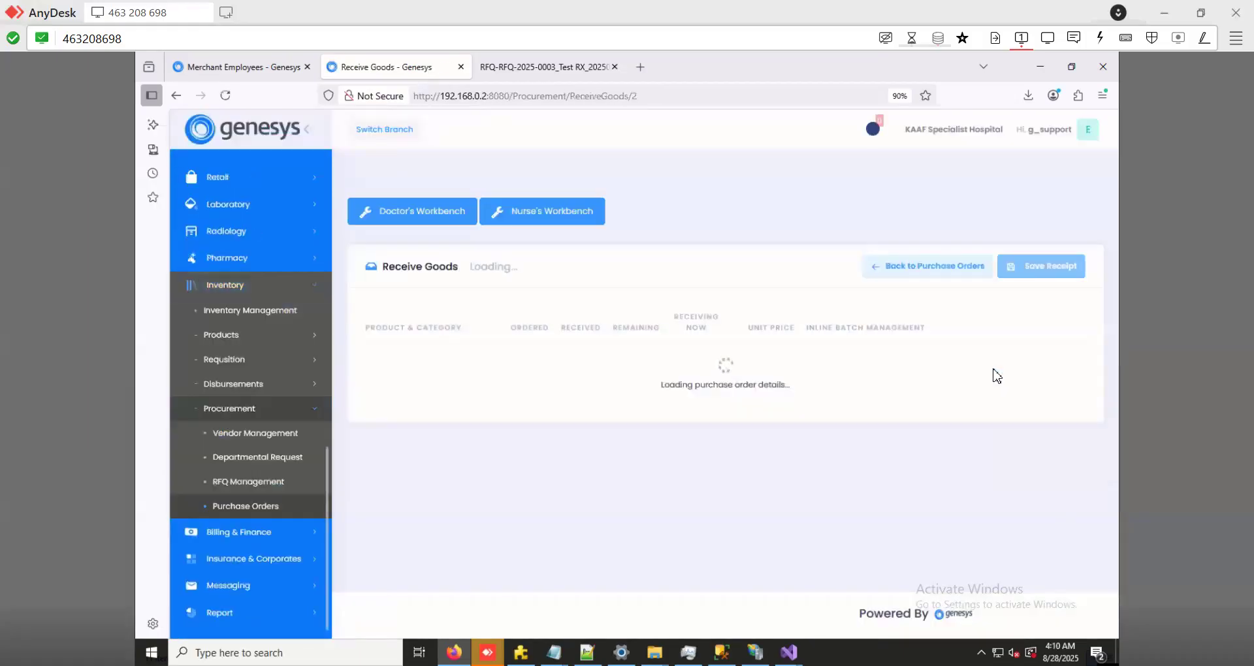
pyautogui.scroll(-1, 940, 371)
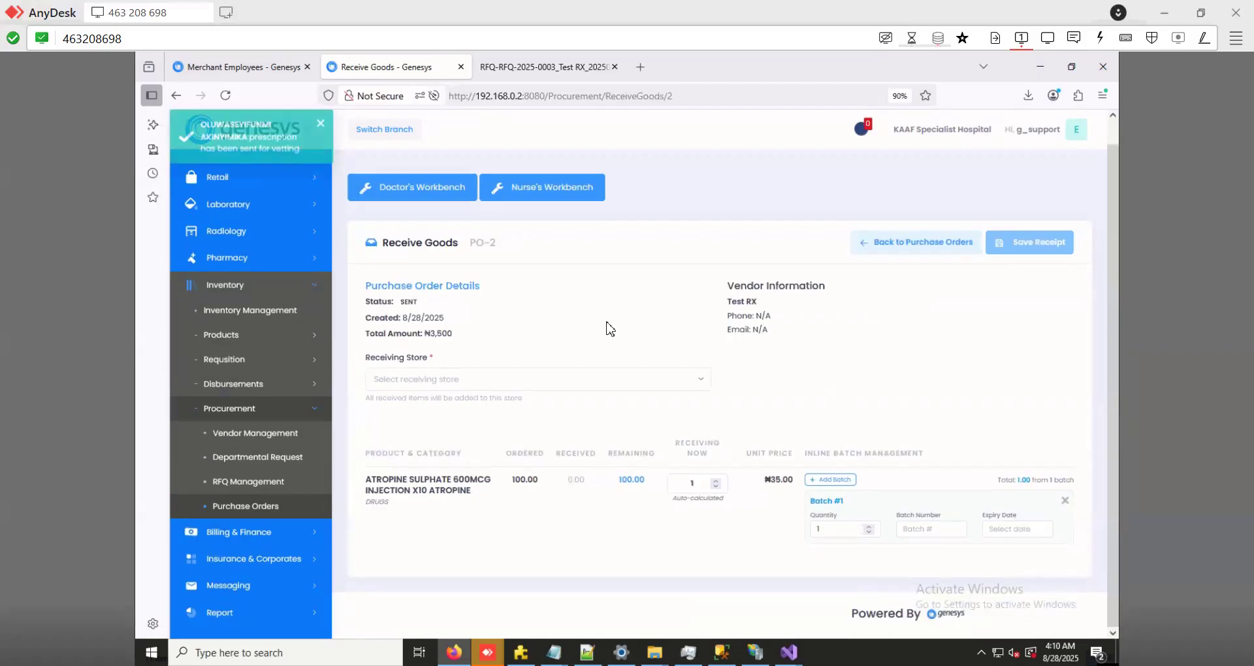
pyautogui.click(530, 381)
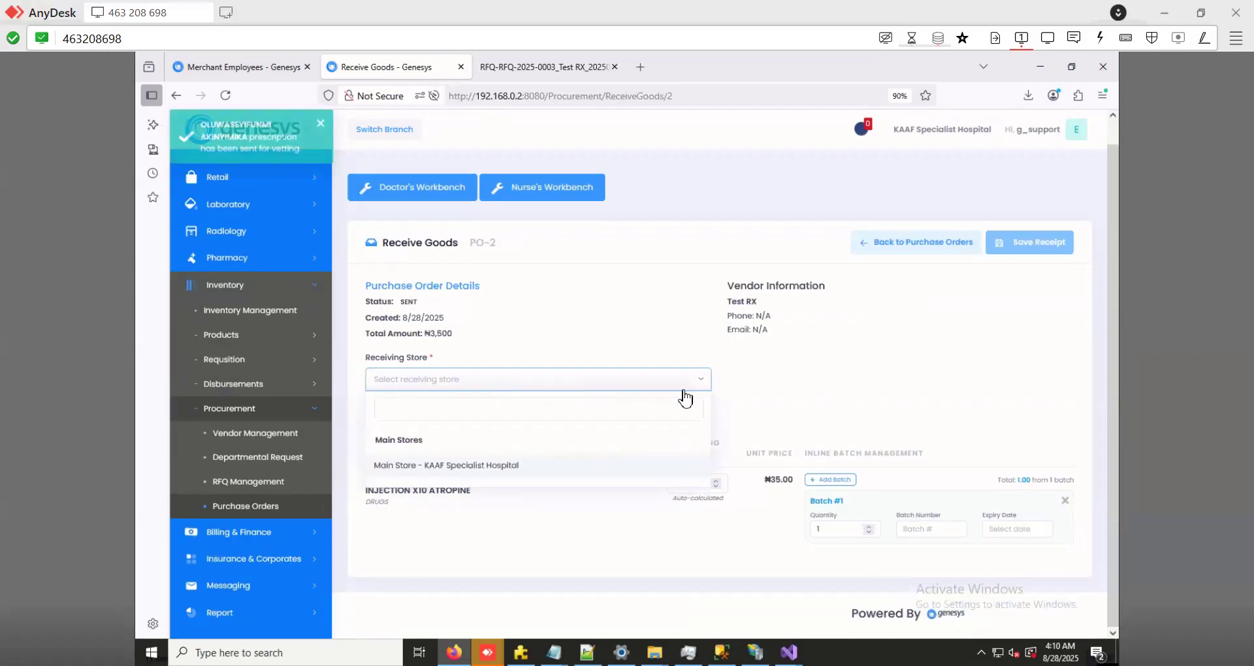
pyautogui.click(475, 468)
pyautogui.click(753, 386)
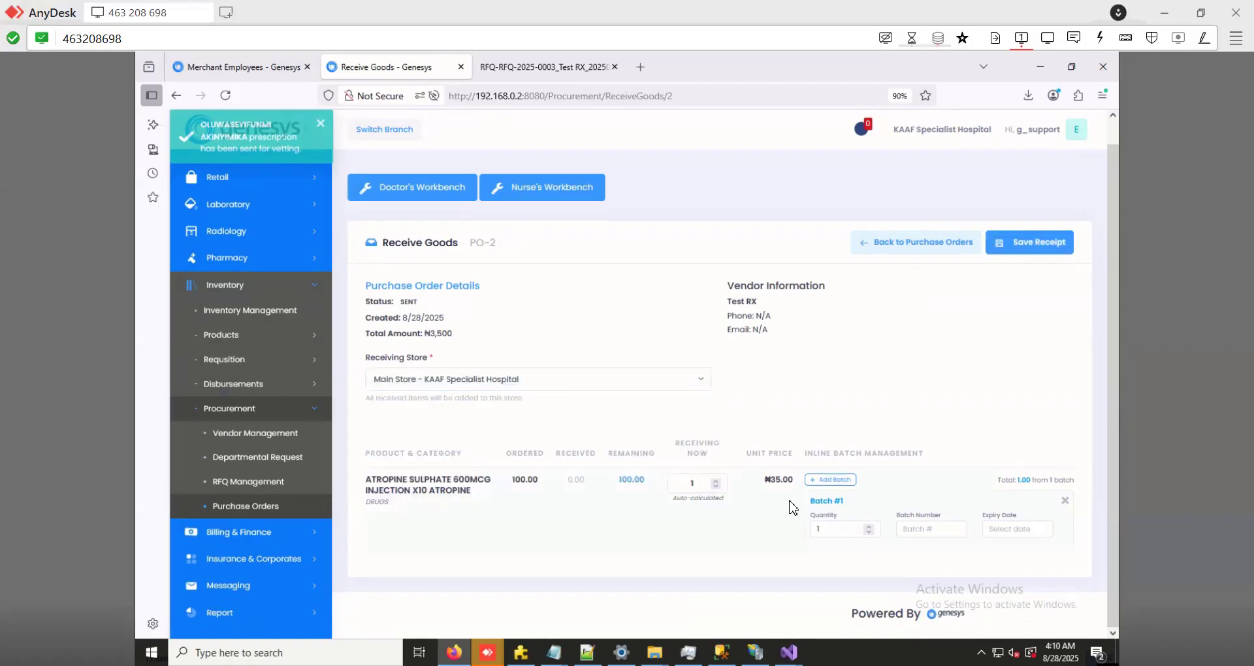
# Set Batch #1 of the atropine sulphate injection to quantity 100 with batch number xyz343
pyautogui.click(837, 528)
pyautogui.press('BackSpace')
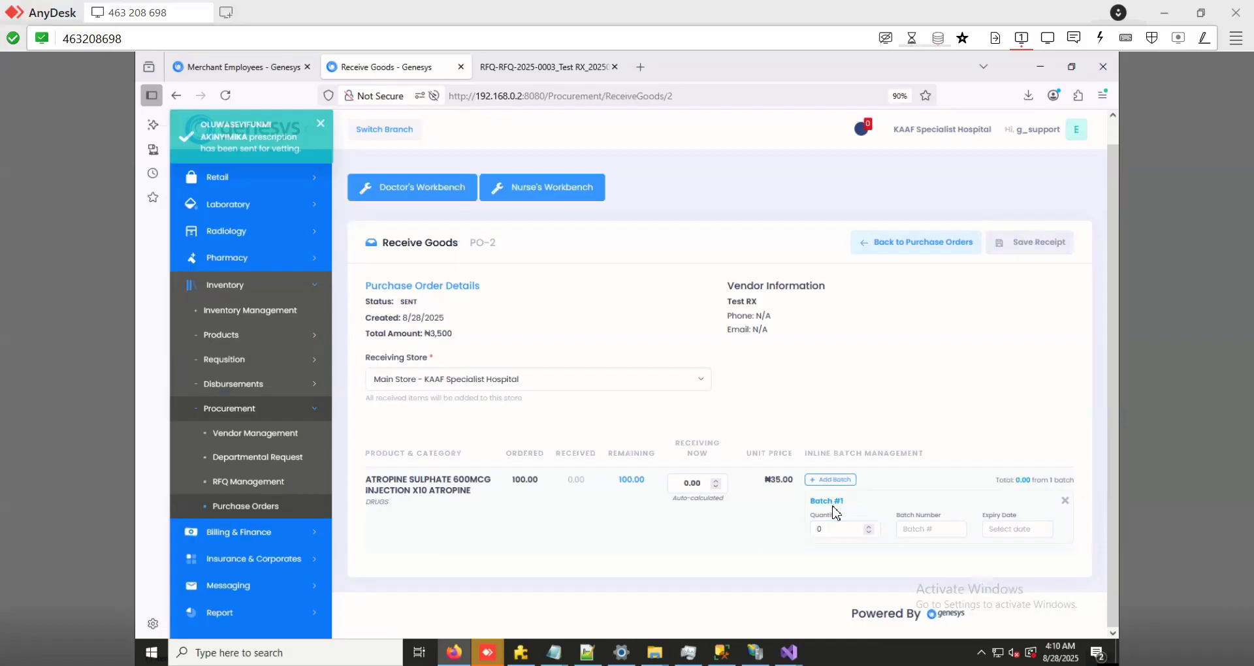
pyautogui.click(838, 526)
pyautogui.press('BackSpace')
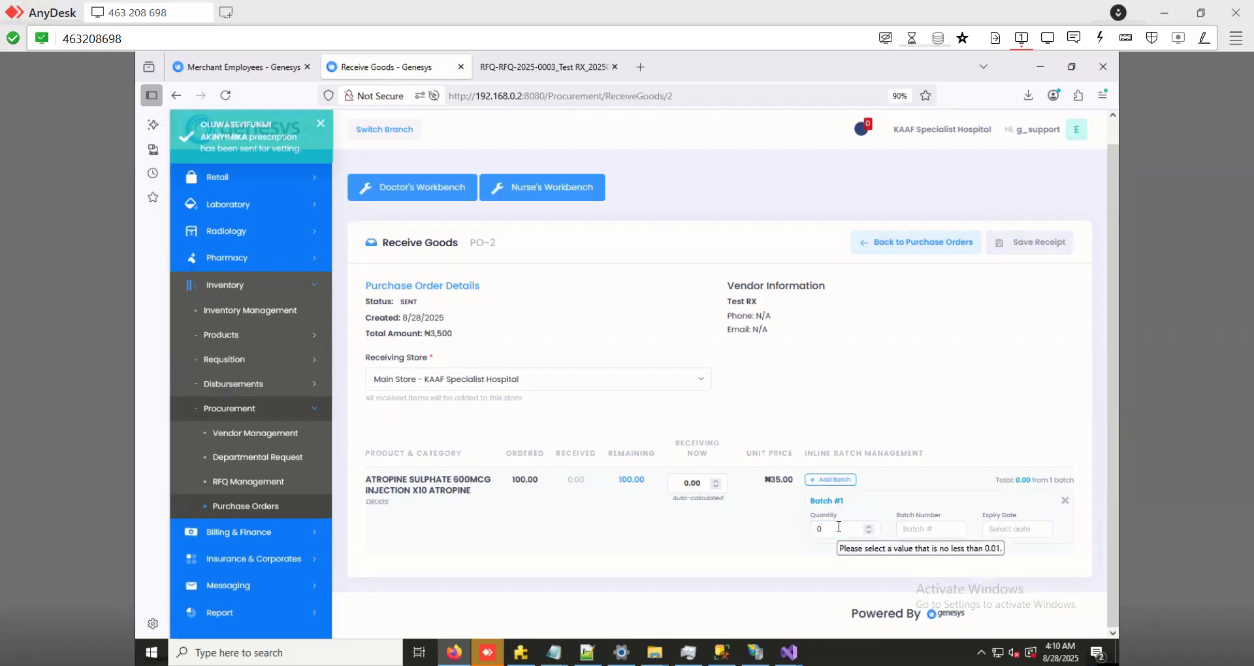
pyautogui.click(839, 526)
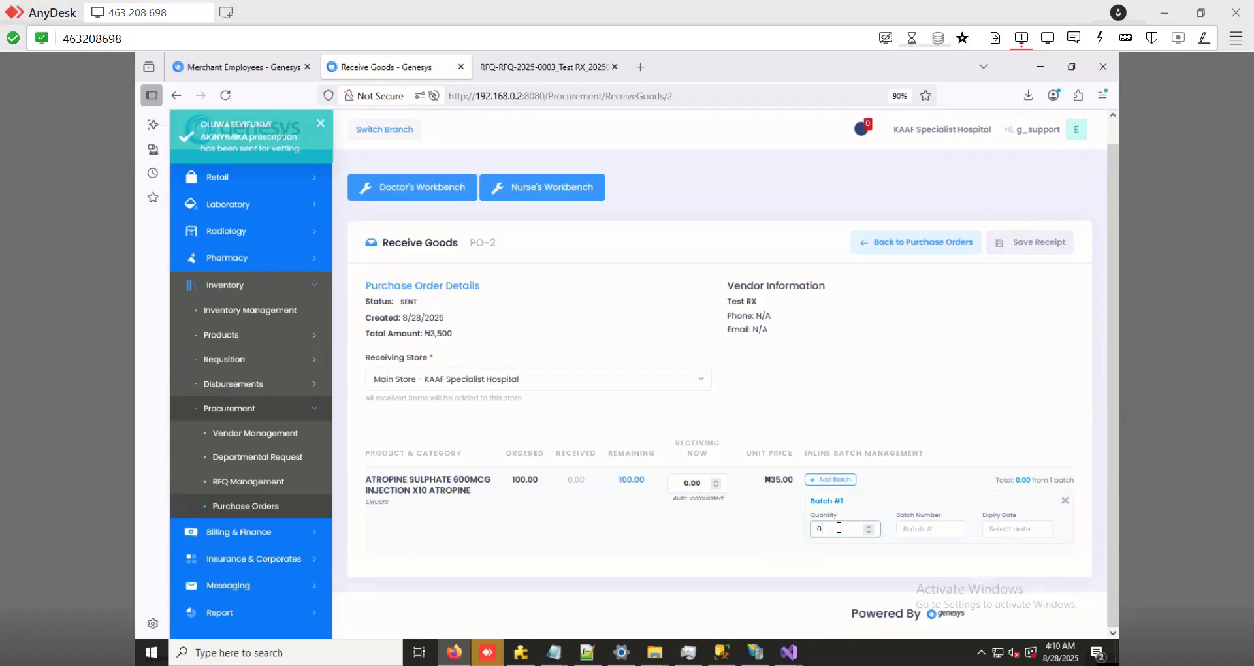
pyautogui.press('BackSpace')
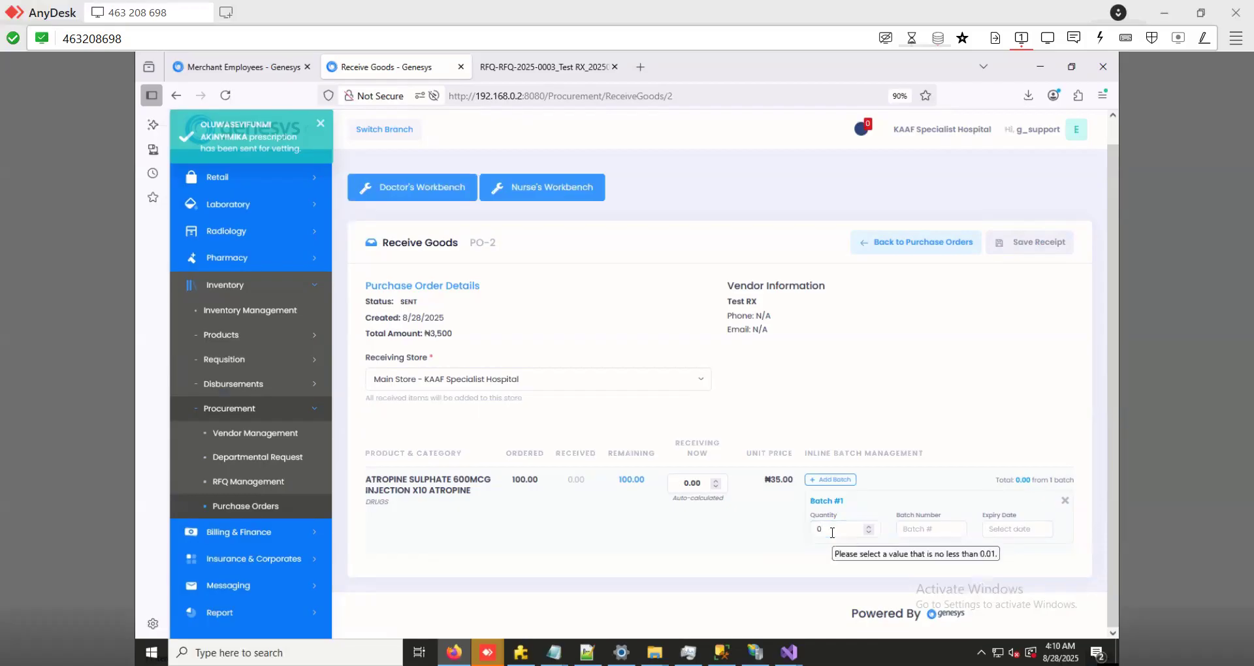
pyautogui.click(838, 529)
pyautogui.write('1')
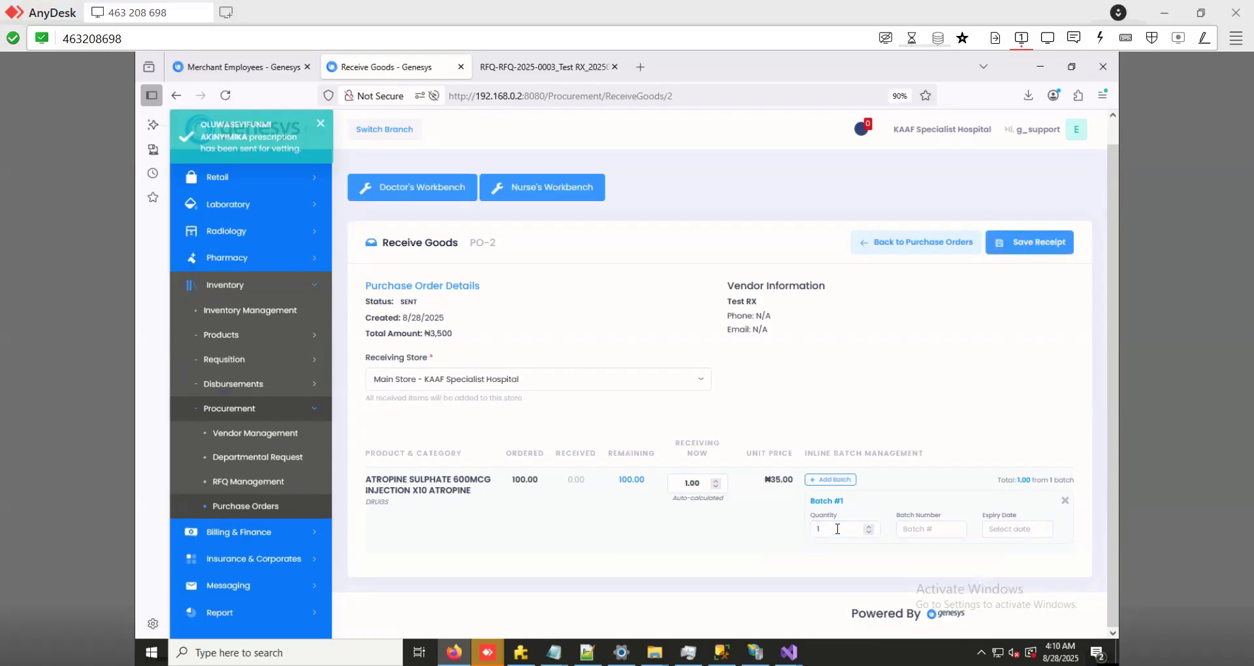
pyautogui.click(837, 529)
pyautogui.write('0')
pyautogui.click(837, 529)
pyautogui.write('0')
pyautogui.click(941, 524)
pyautogui.write('xyz343')
# Set the Batch #1 expiry date to 08/06/2027 and save the goods receipt for PO-2
pyautogui.click(1004, 531)
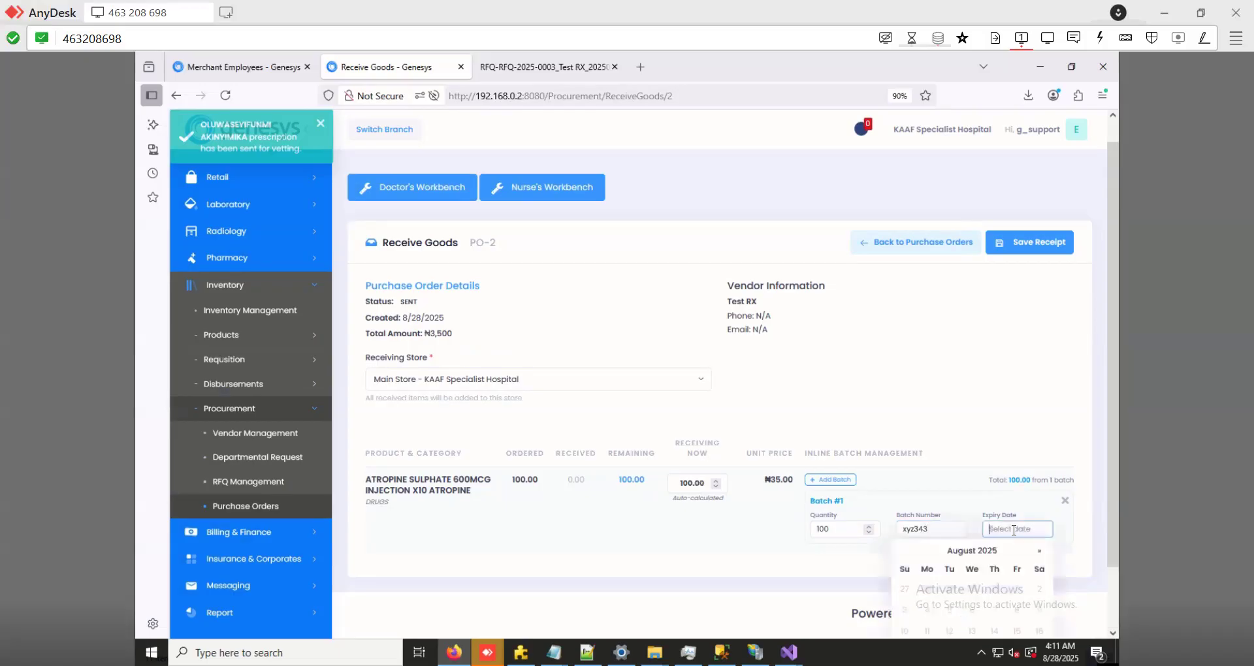
pyautogui.scroll(-1, 967, 558)
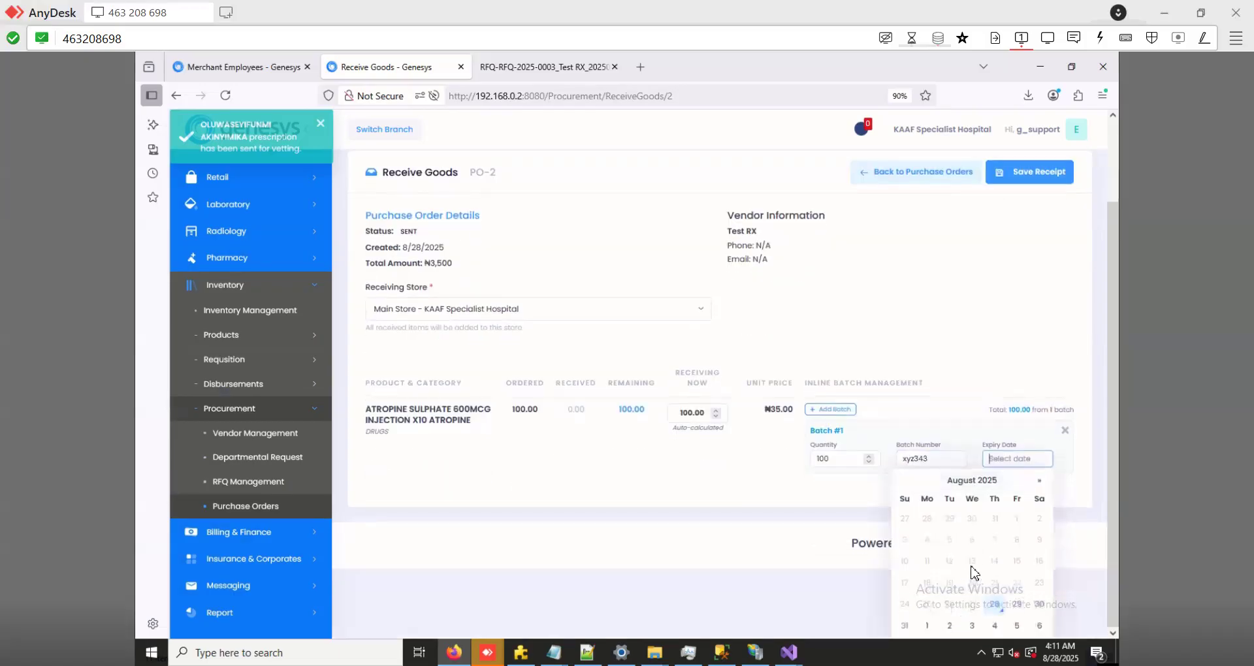
pyautogui.click(976, 481)
pyautogui.click(977, 519)
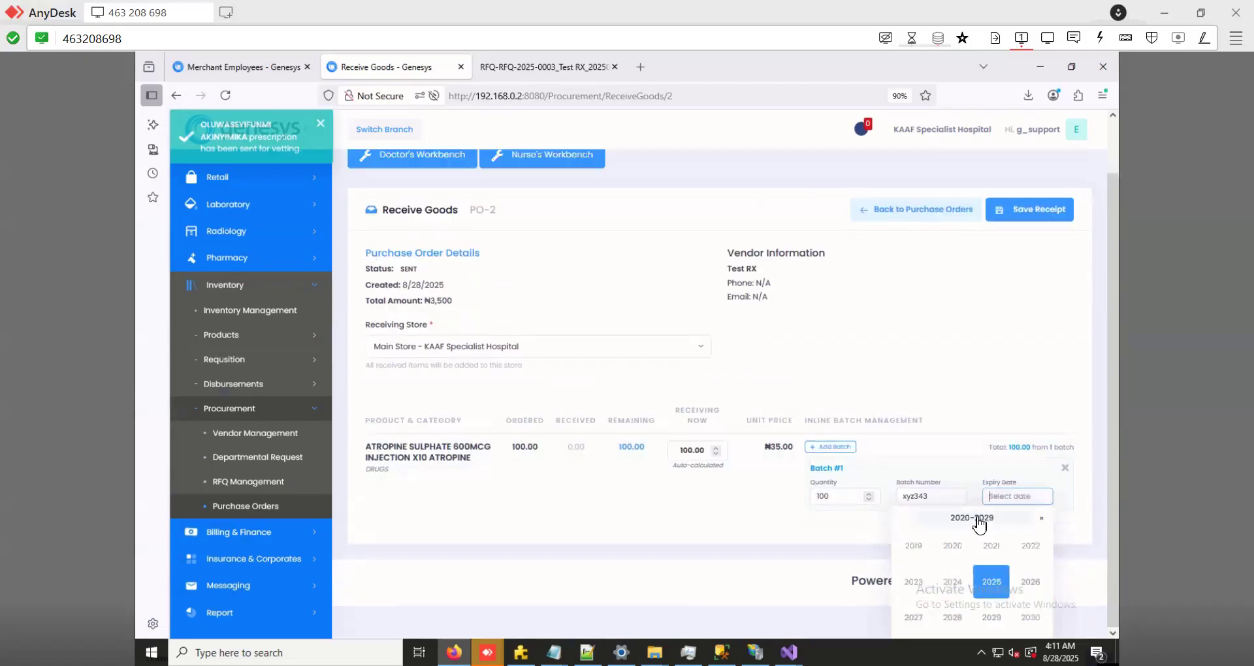
pyautogui.click(913, 614)
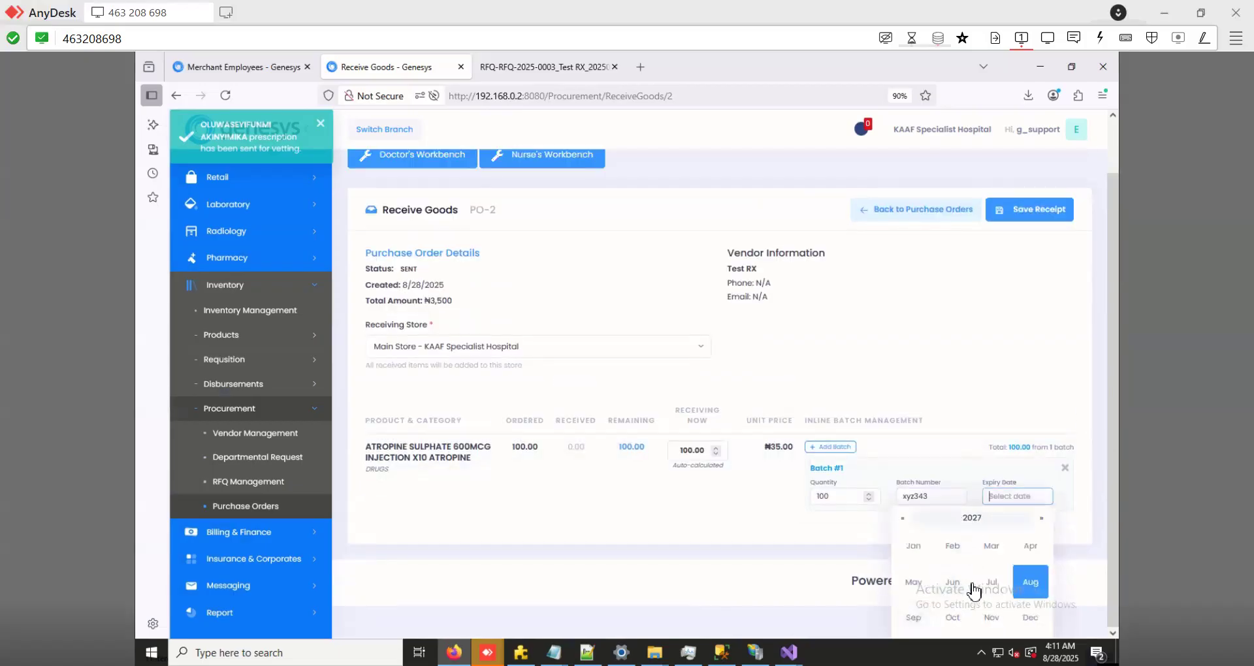
pyautogui.click(1028, 583)
pyautogui.click(1015, 580)
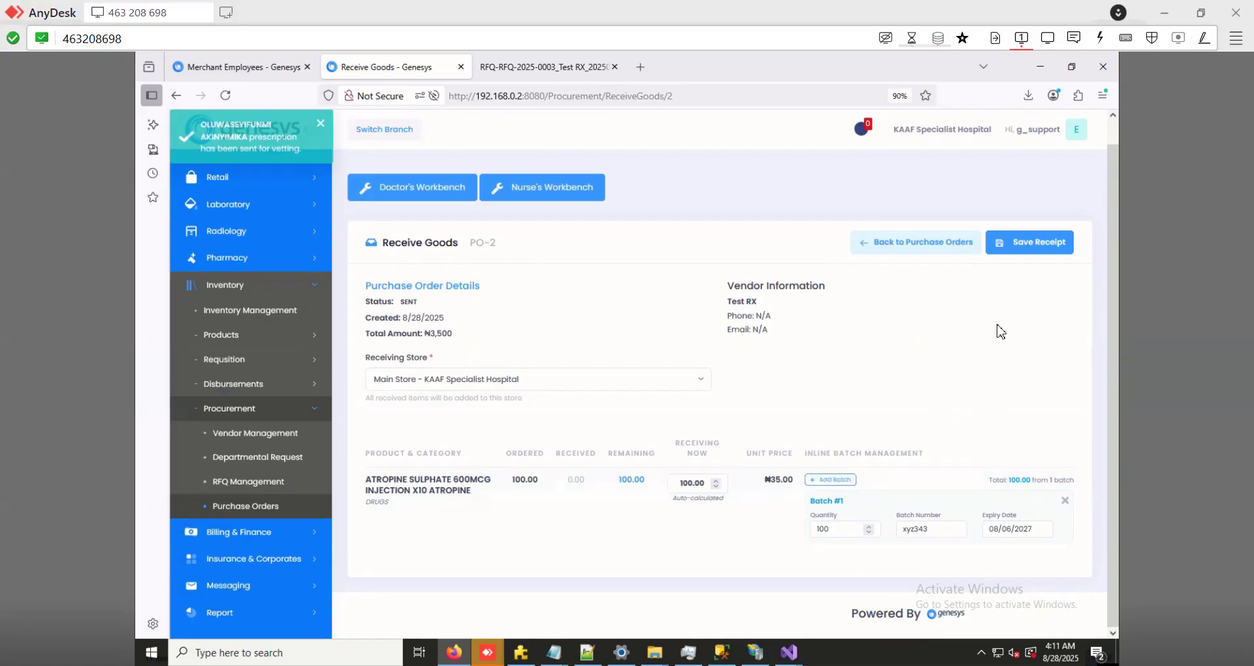
pyautogui.click(1023, 252)
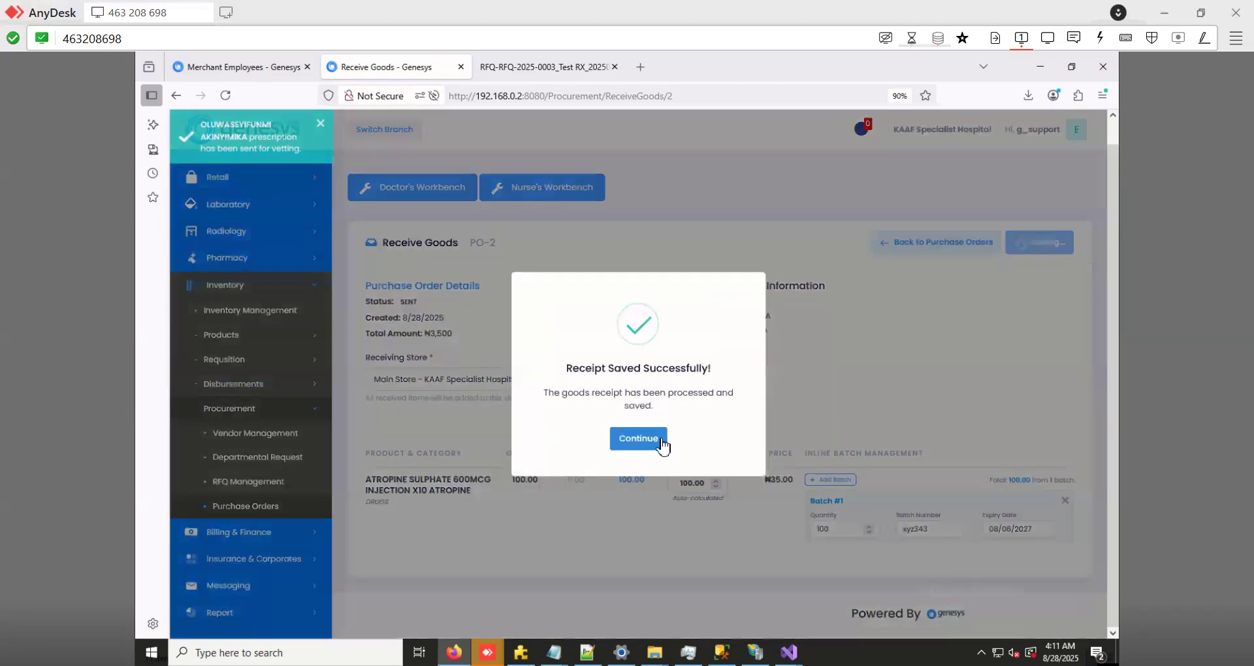
pyautogui.click(661, 445)
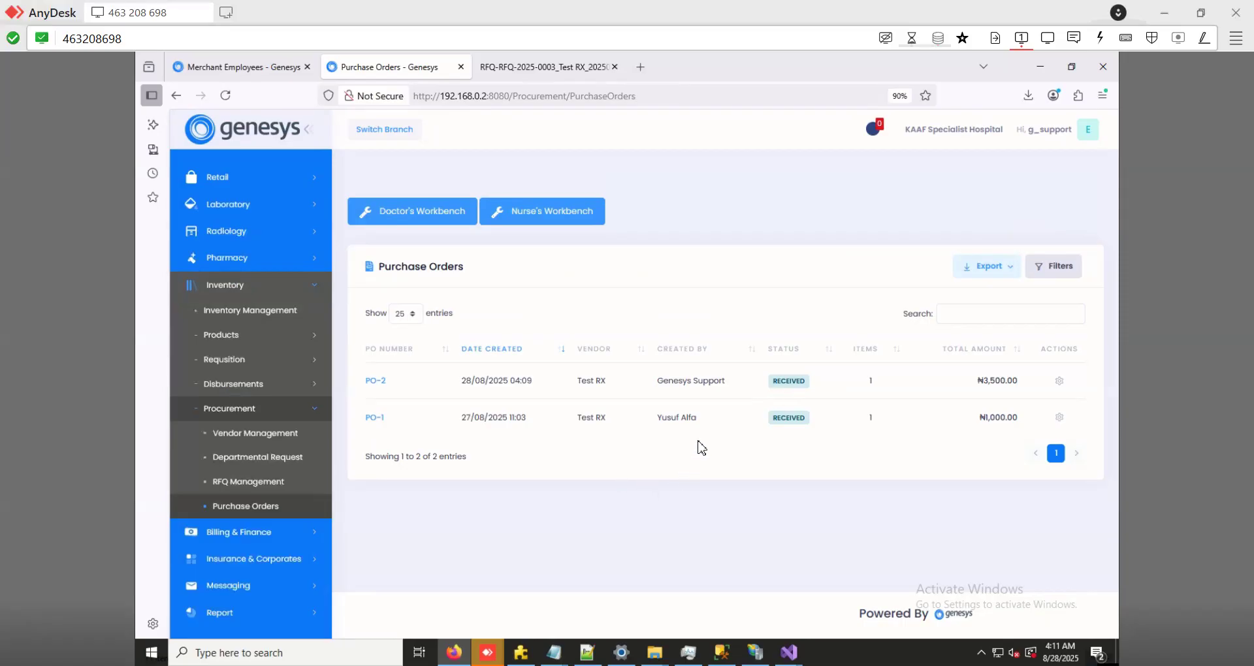
# View the purchase order details of PO-2 and download them as a PDF
pyautogui.click(1060, 381)
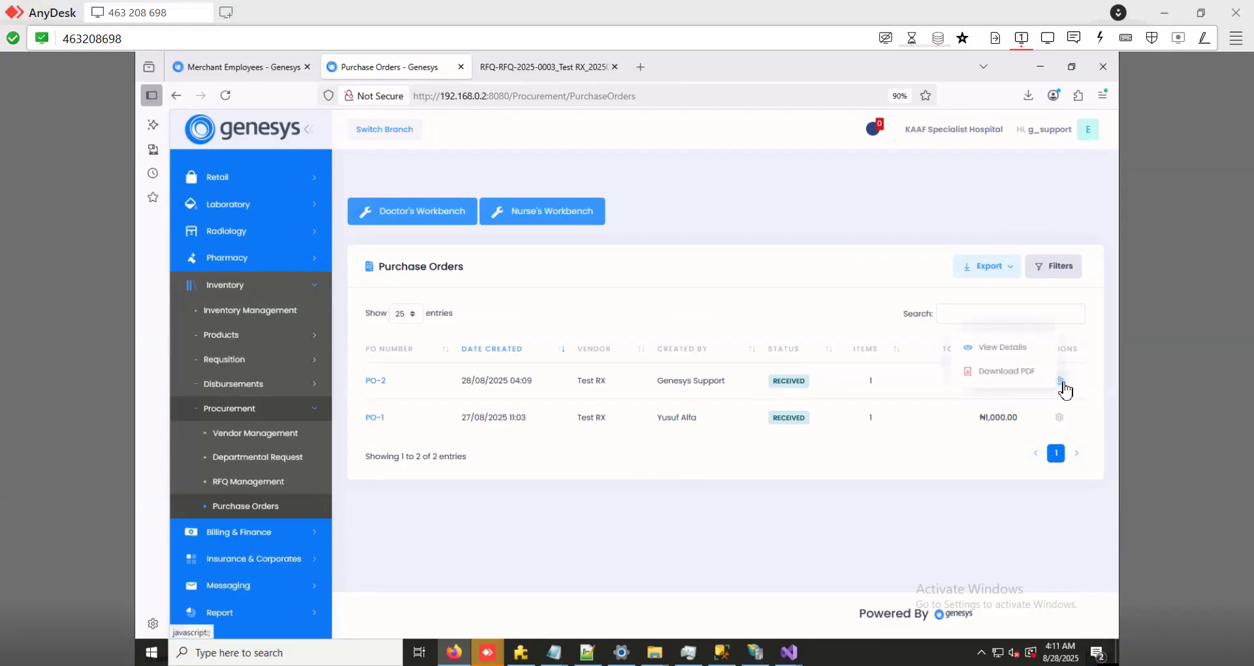
pyautogui.click(1016, 358)
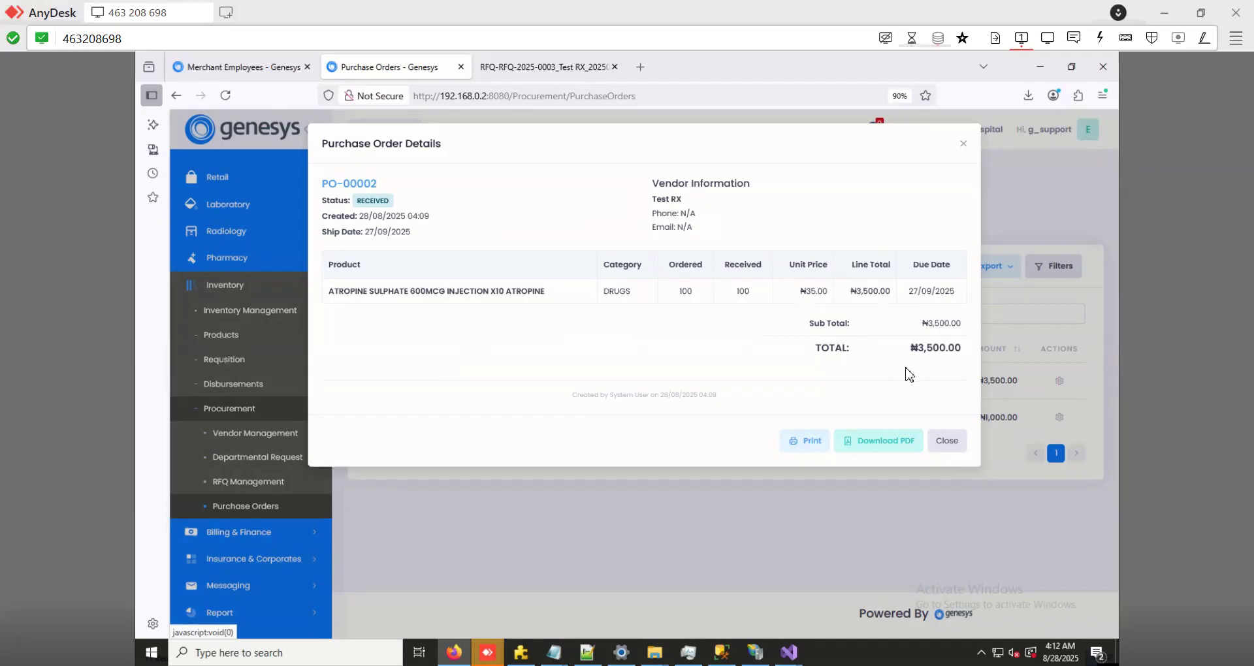
pyautogui.click(812, 451)
pyautogui.click(857, 449)
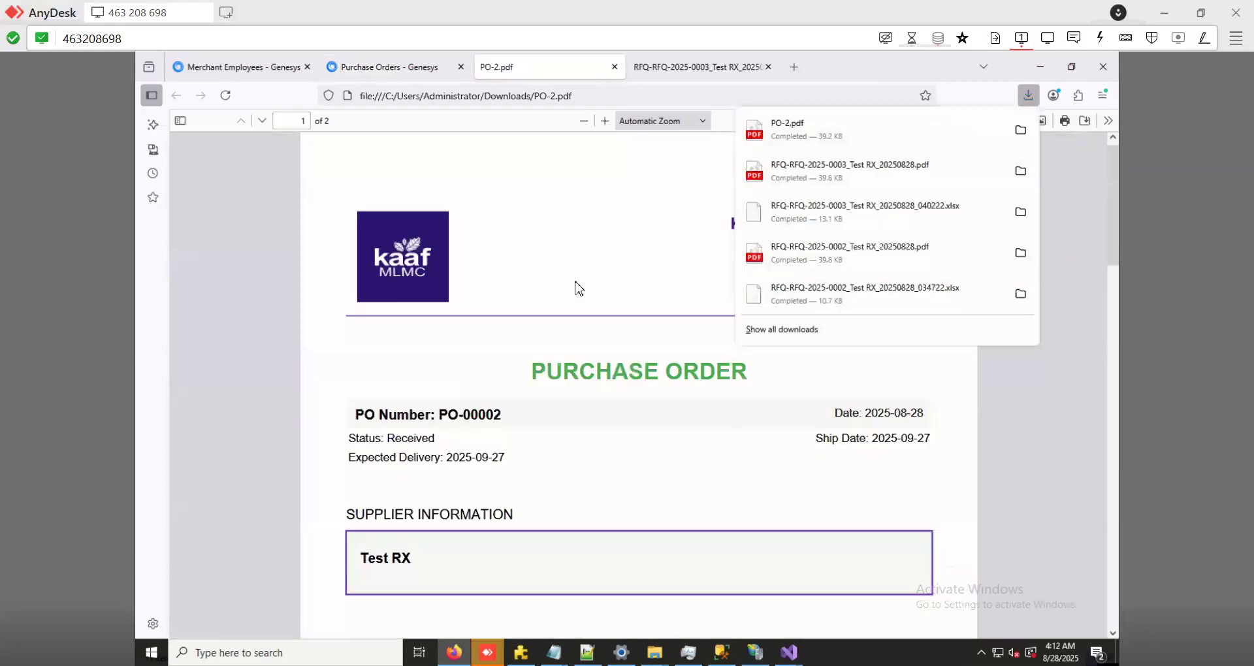
# Read through both pages of the downloaded PO-2.pdf, including order items and signature areas, and close the purchase order details
pyautogui.click(575, 281)
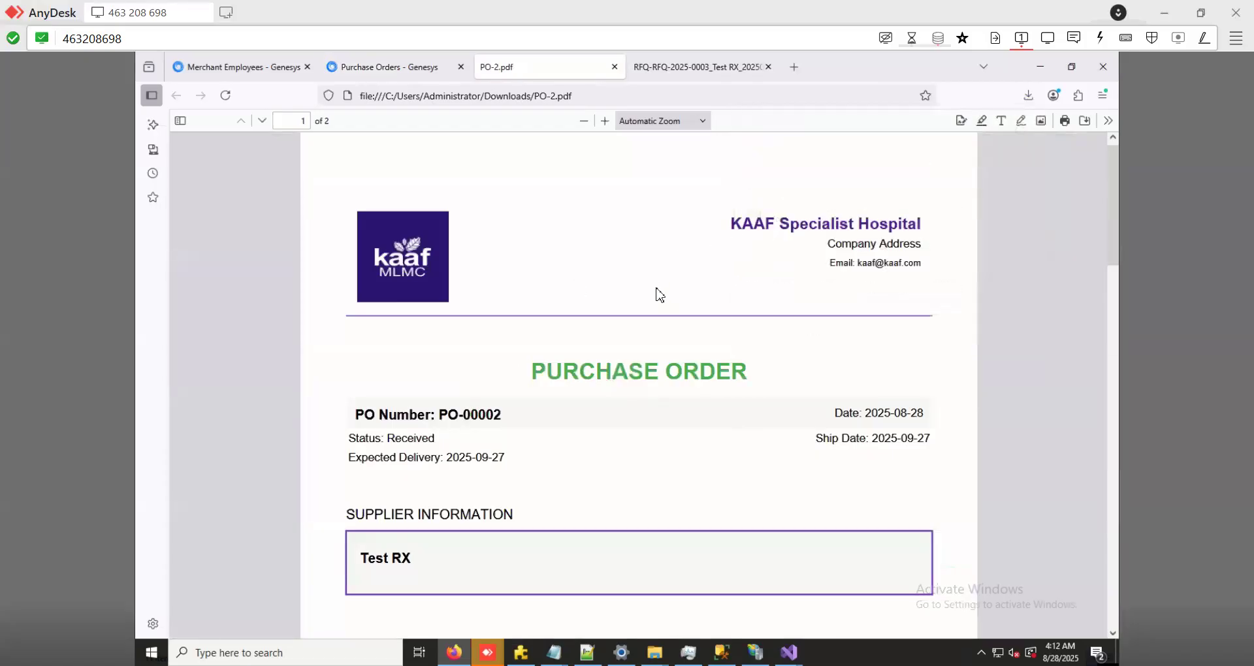
pyautogui.scroll(-3, 660, 293)
pyautogui.scroll(-7, 683, 288)
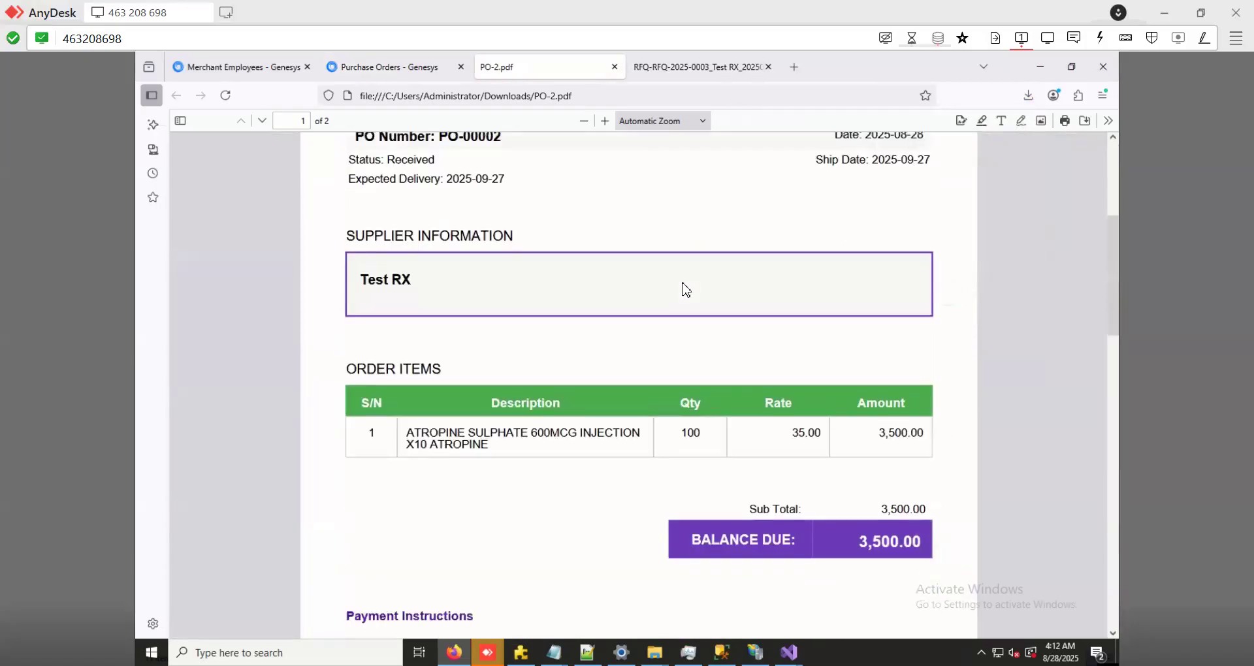
pyautogui.scroll(-4, 685, 293)
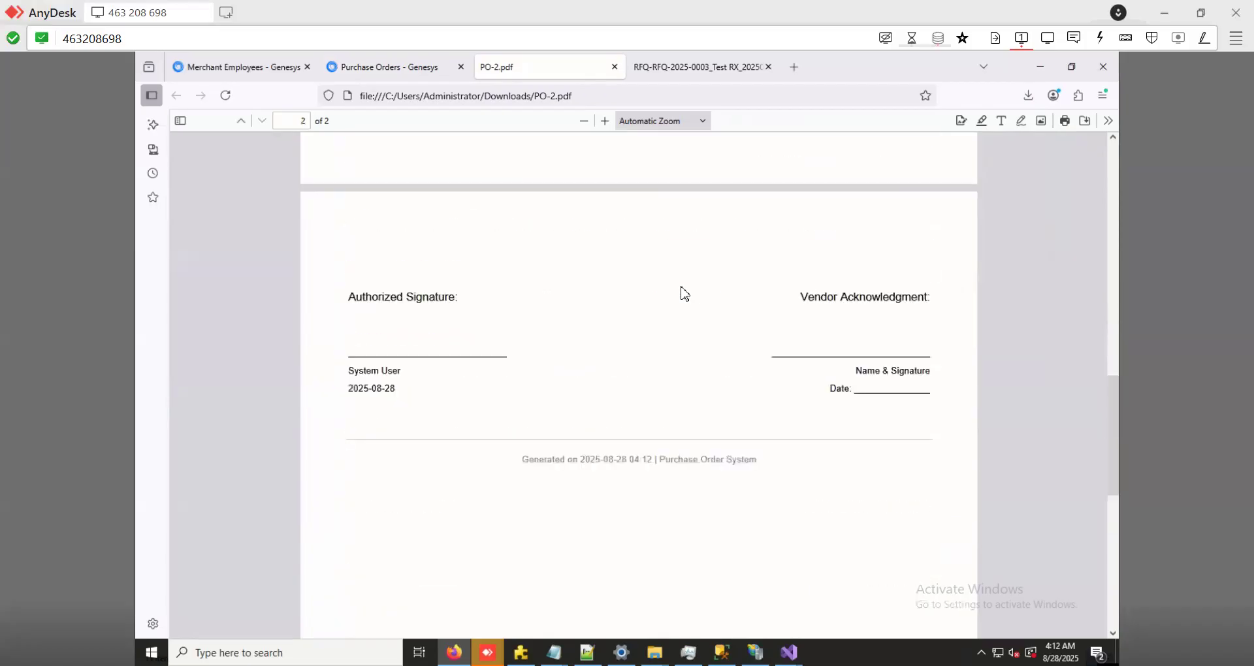
pyautogui.scroll(15, 683, 292)
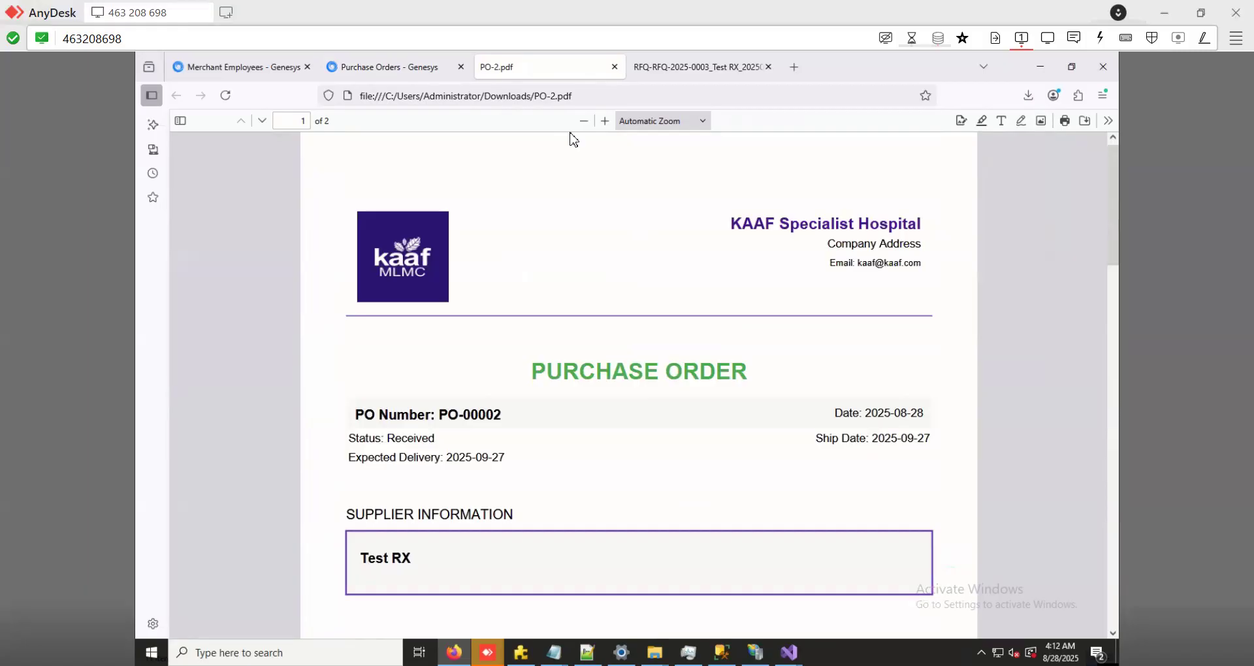
pyautogui.click(397, 68)
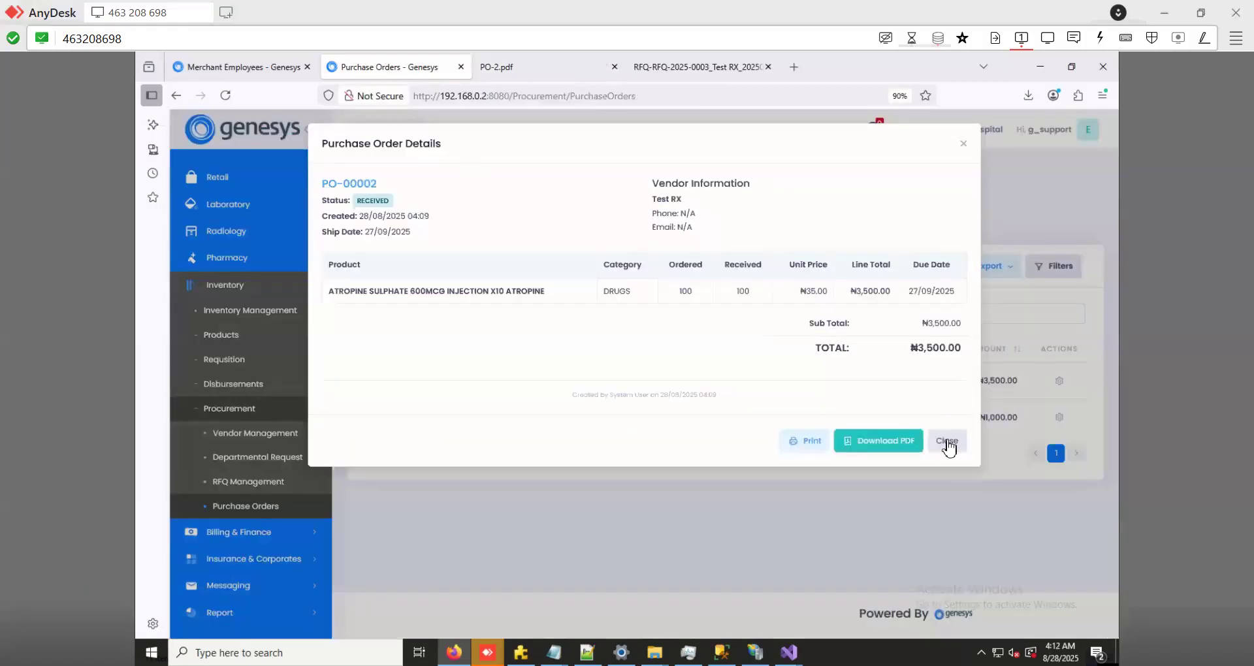
pyautogui.click(947, 440)
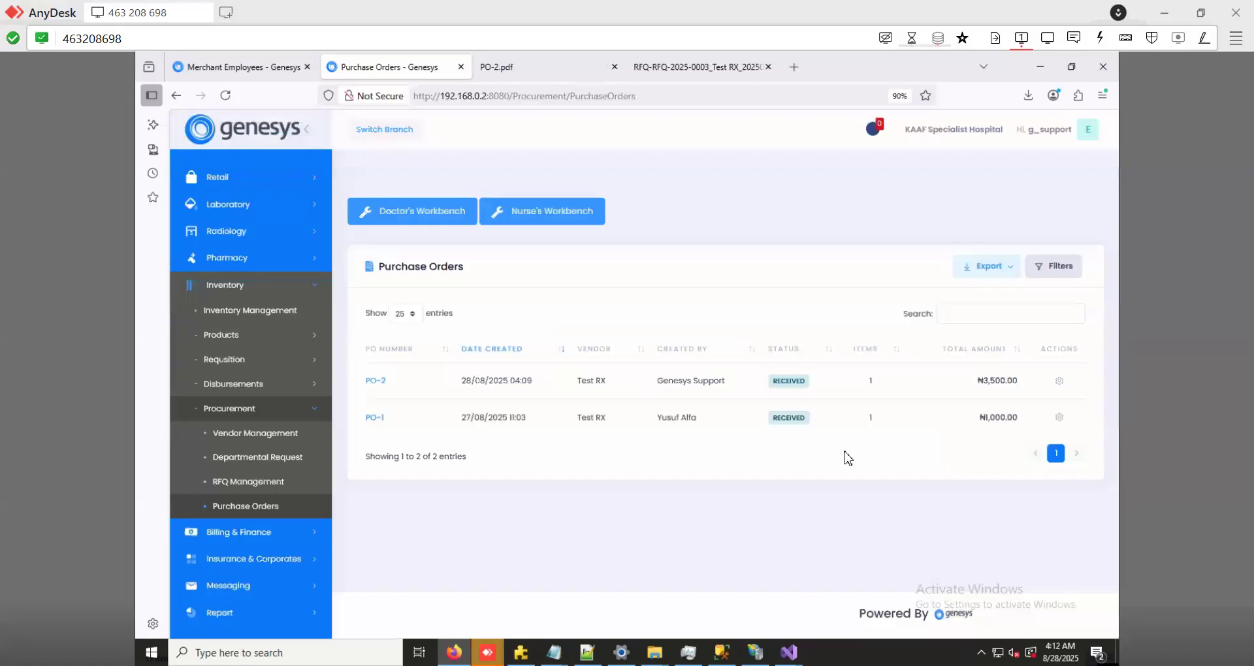